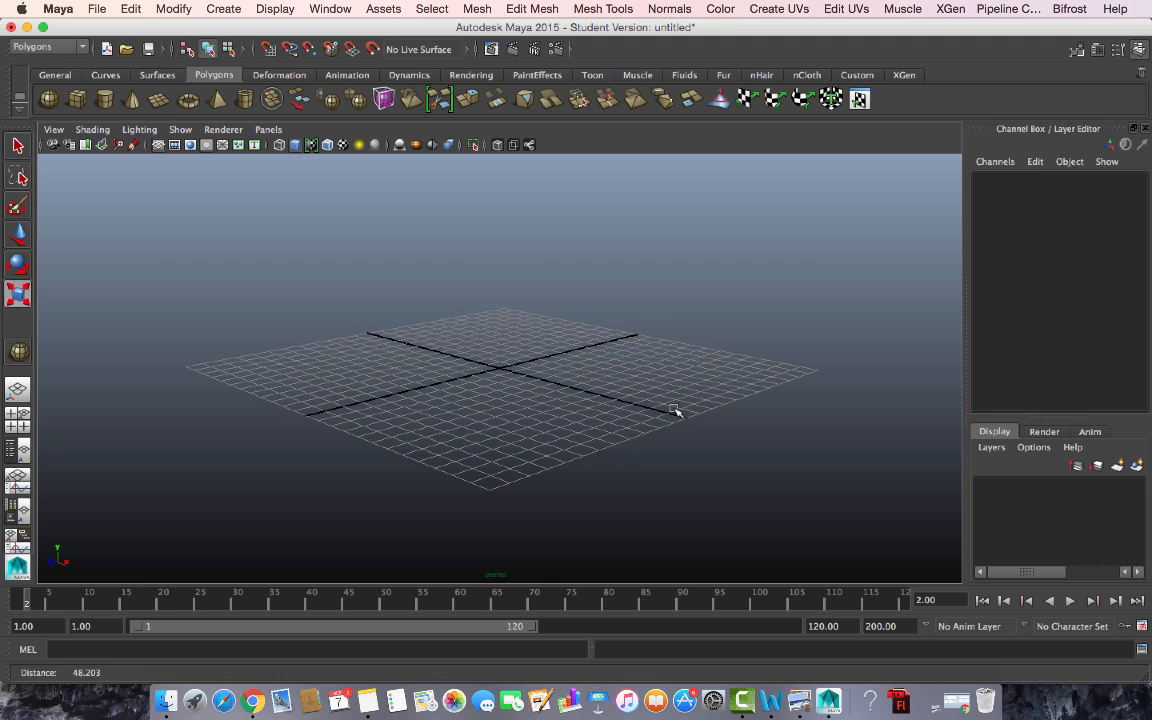
- Create a polygon sphere at the centre of the grid
left_click_drag(656, 357, 653, 362, "alt")
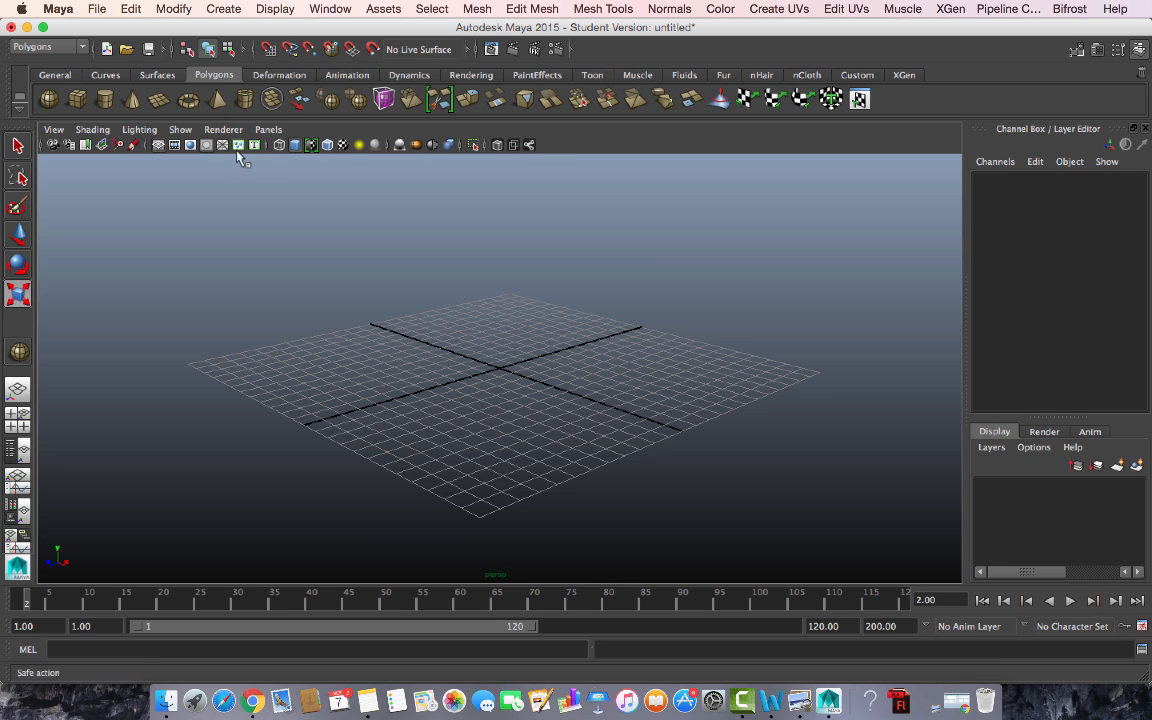
key("r")
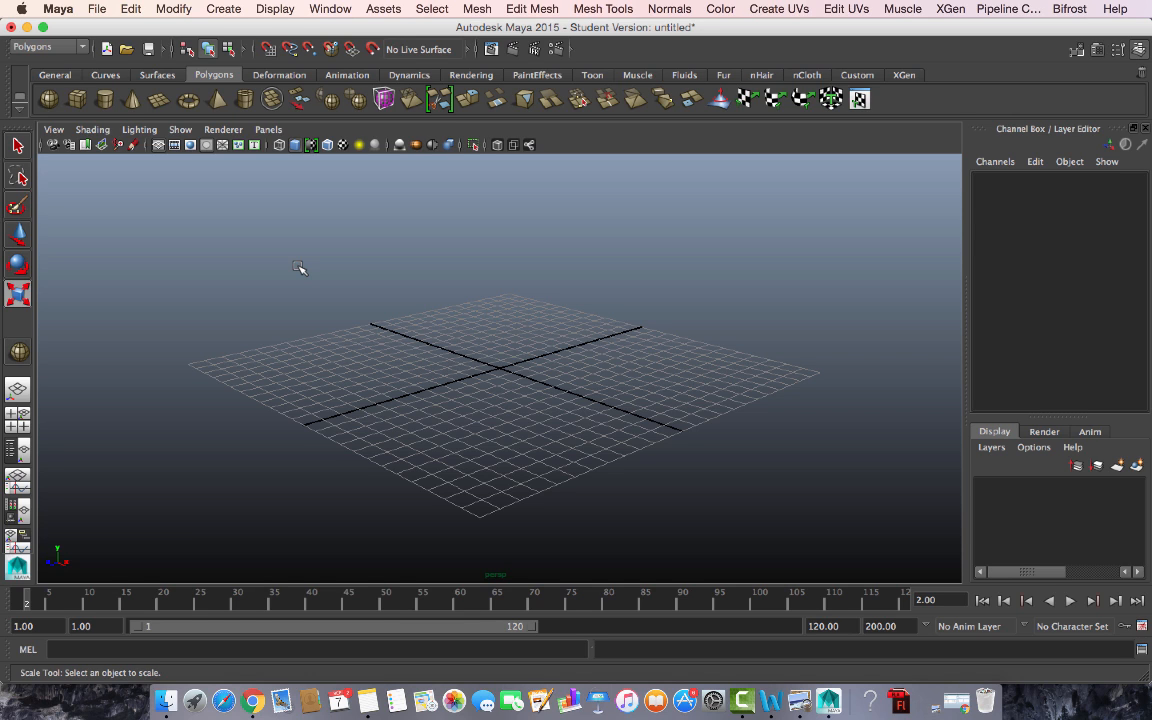
left_click(50, 100)
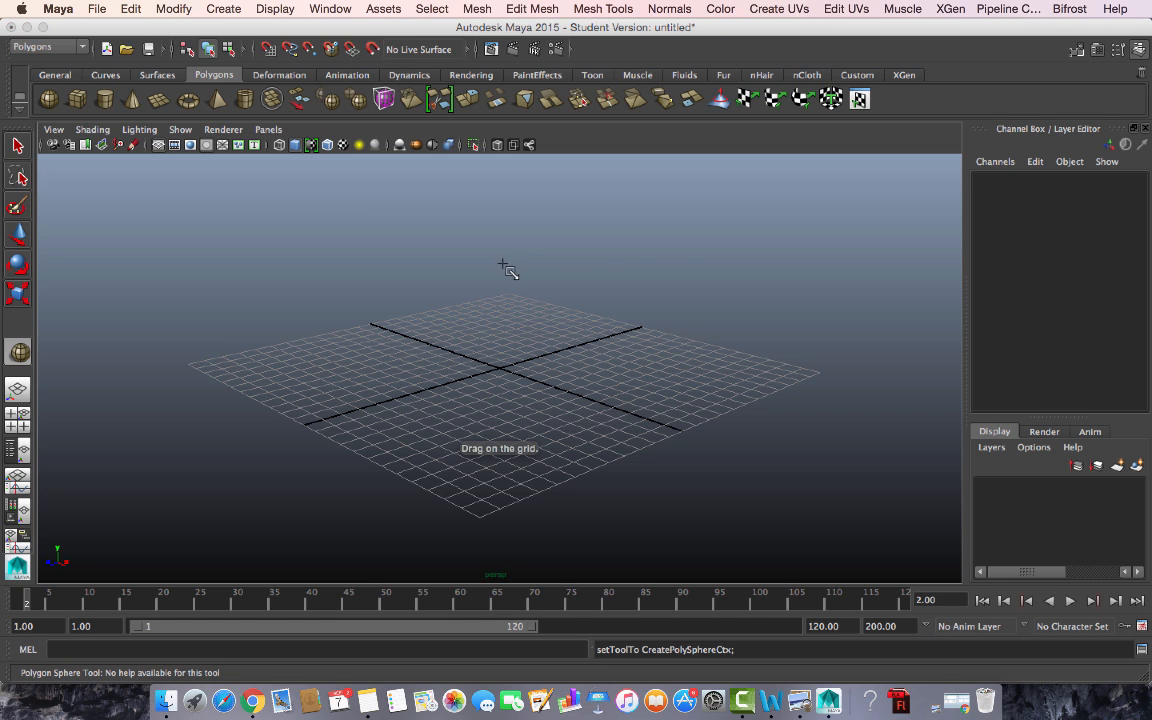
left_click_drag(492, 360, 524, 366)
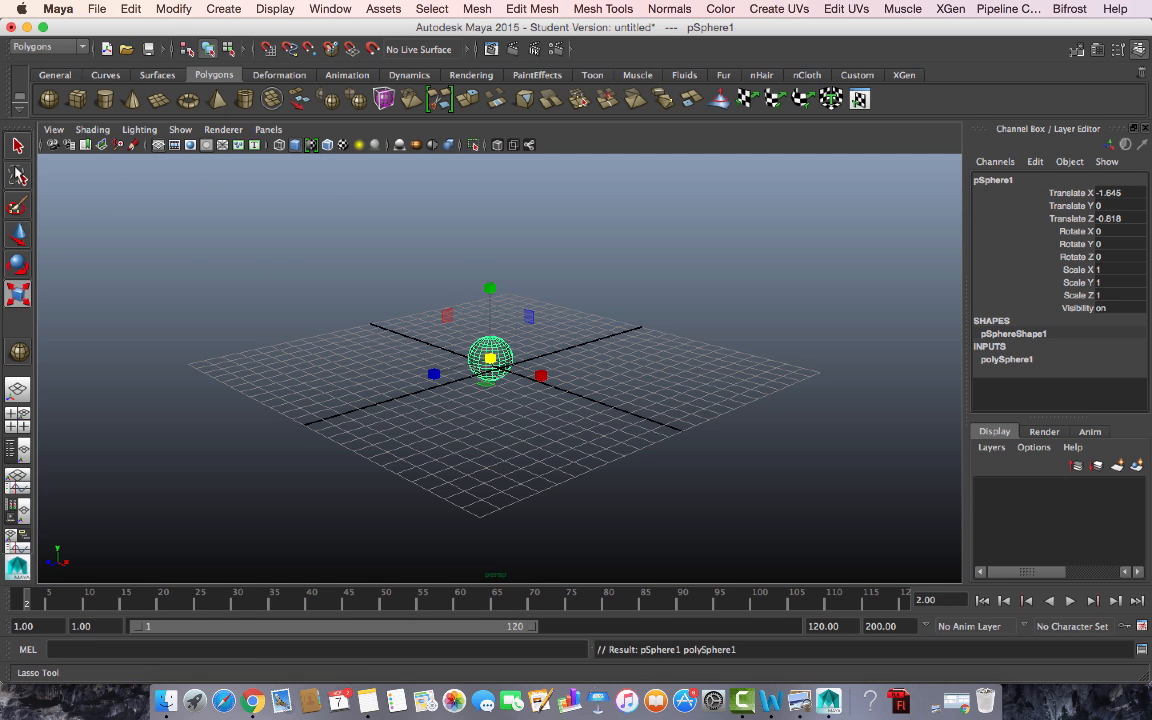
- Move the sphere up and aside to translate 0.986, 4.886, -0.818
left_click(17, 234)
left_click_drag(506, 306, 506, 254)
left_click_drag(545, 330, 581, 339)
left_click(478, 220)
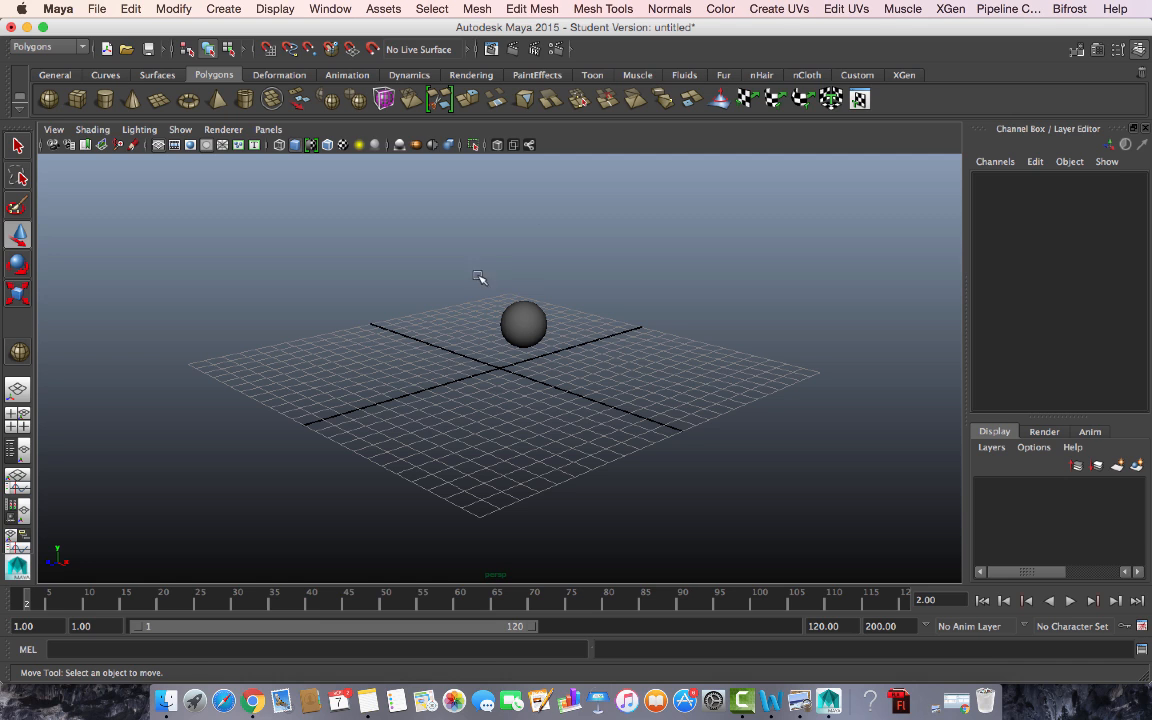
left_click(515, 340)
left_click_drag(507, 239, 507, 196)
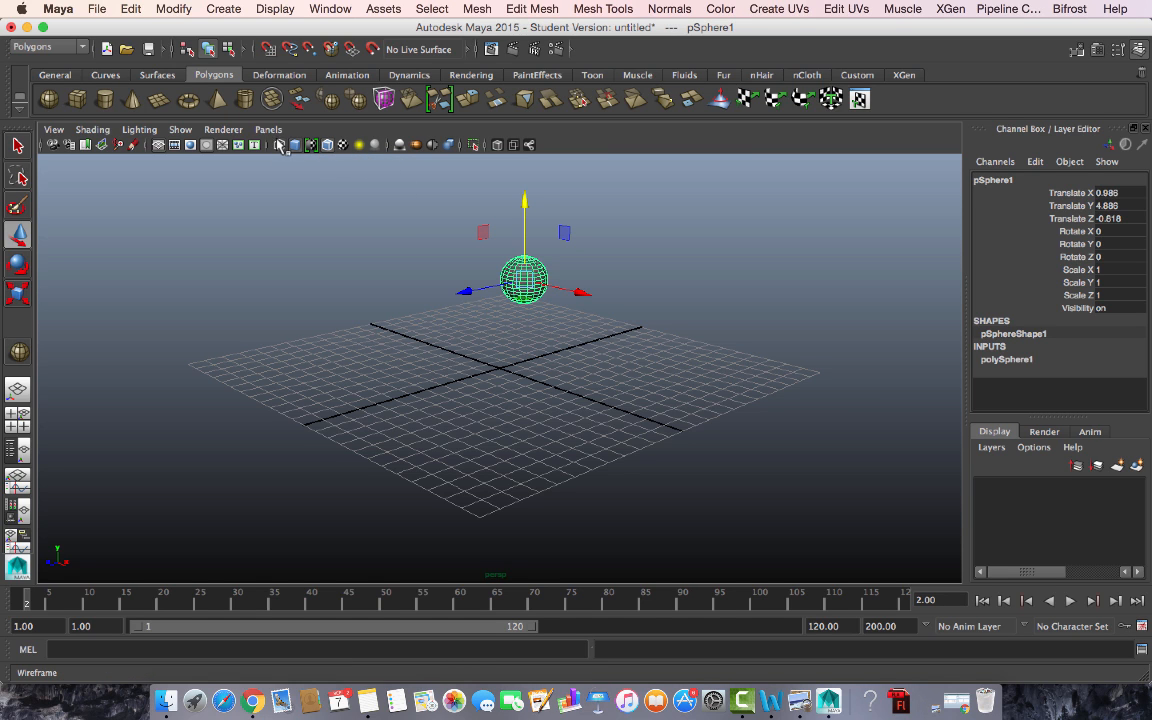
- Switch the viewport from wireframe to Smooth Shade All
left_click(432, 405)
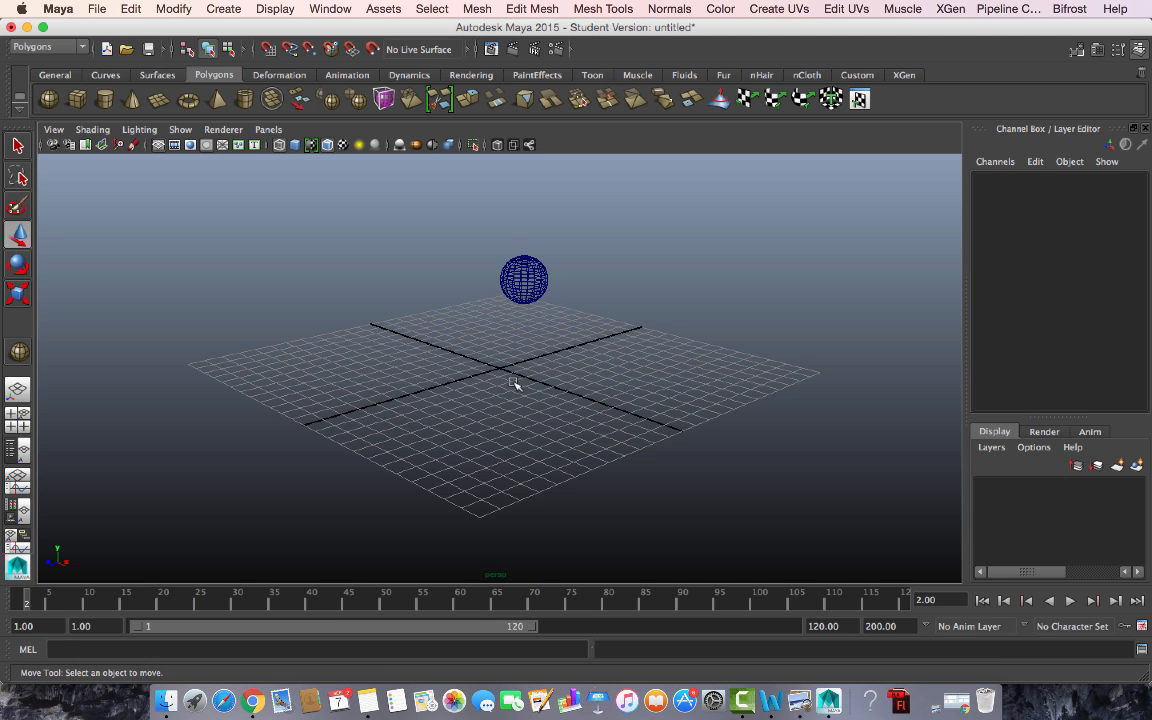
right_click_drag(515, 384, 582, 416, "alt")
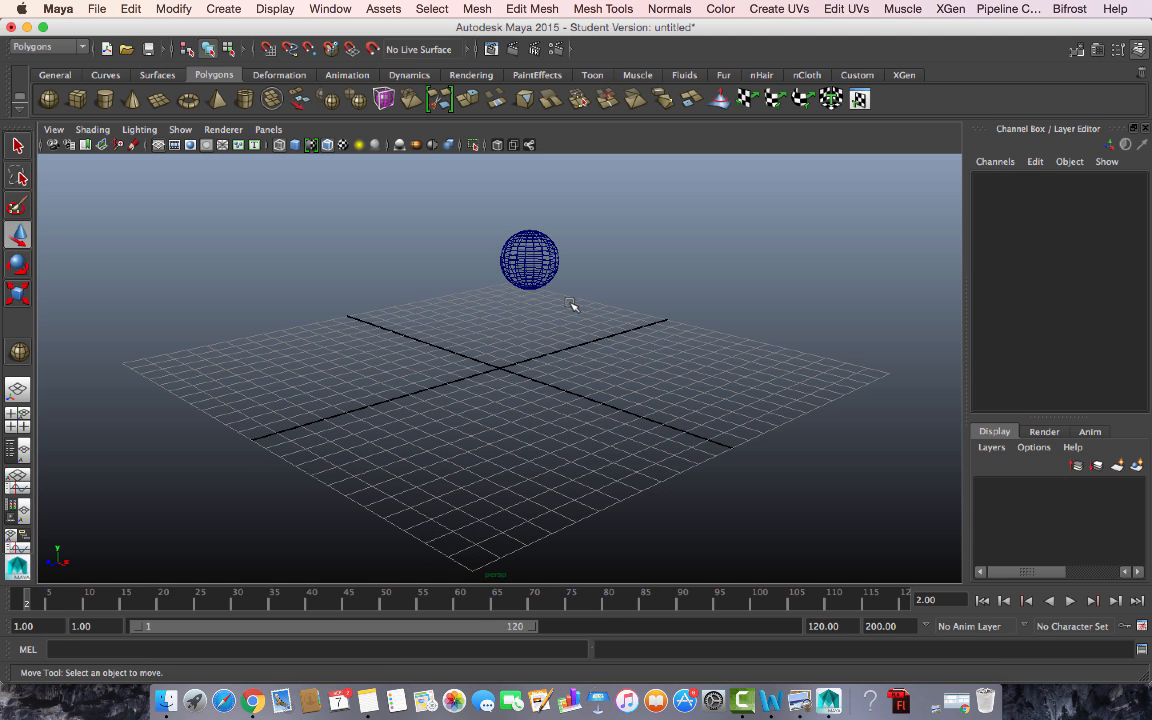
left_click(280, 147)
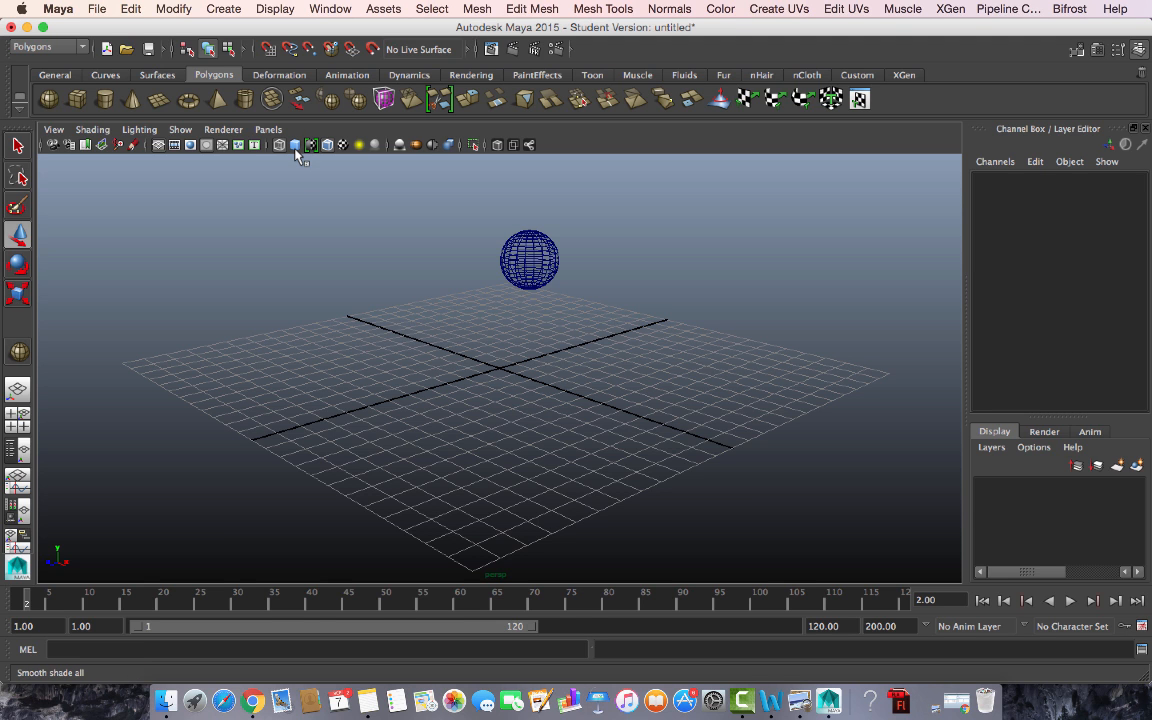
left_click(296, 147)
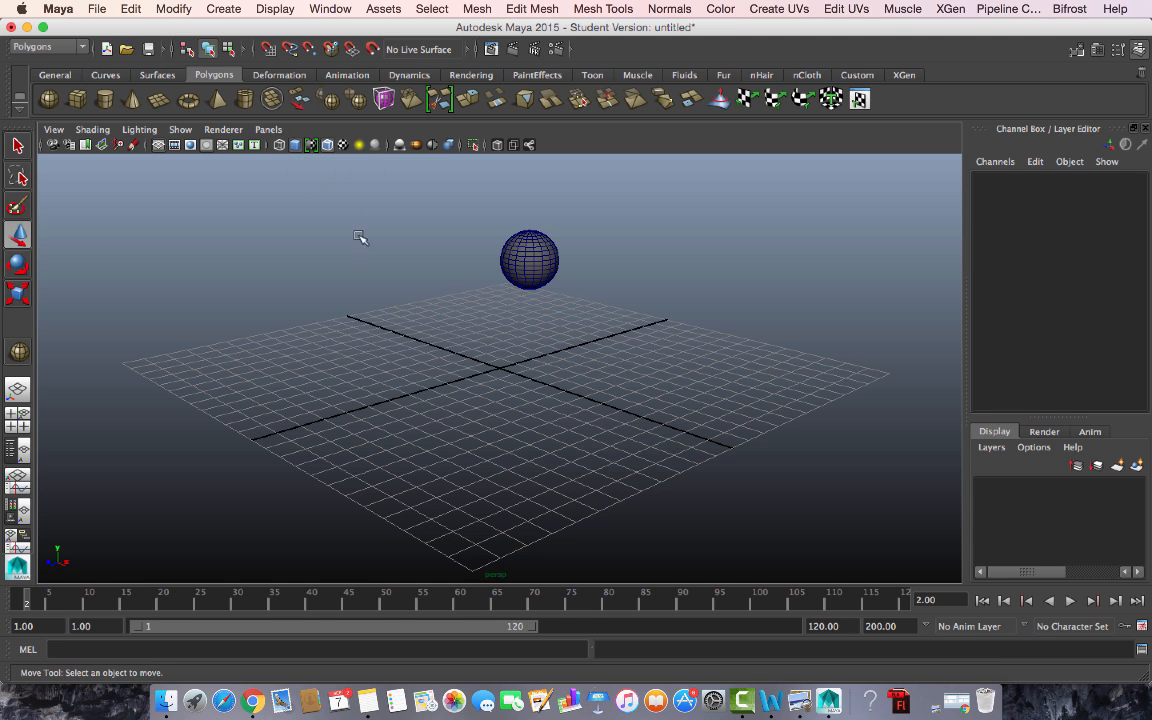
- Reposition the sphere to translate 0.963, 3.884, 0.788 above the grid
scroll(723, 361, "up", 4)
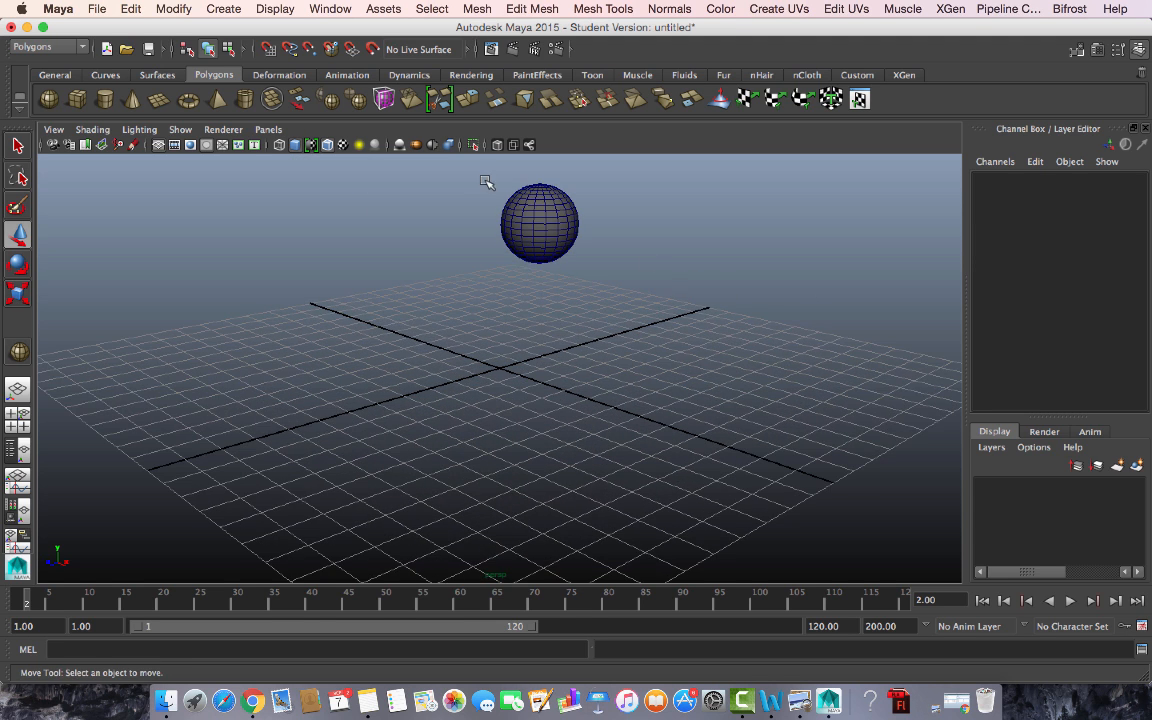
left_click(503, 232)
left_click_drag(540, 222, 460, 380)
left_click_drag(458, 302, 458, 211)
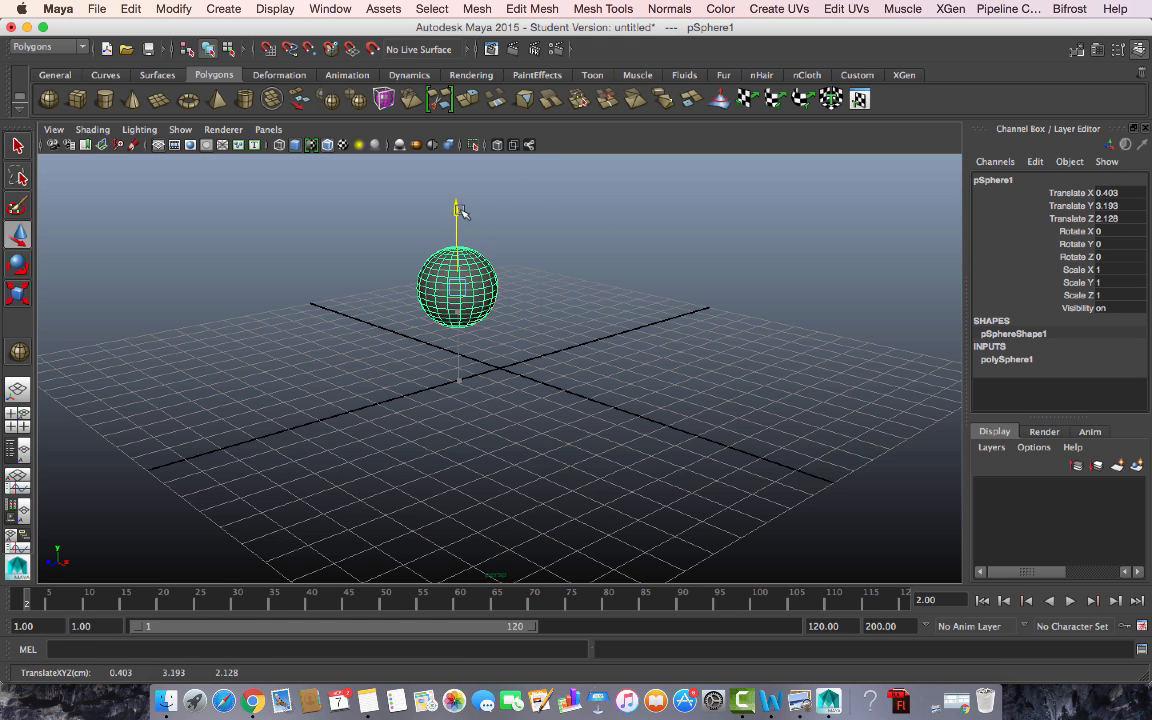
left_click_drag(600, 371, 510, 313, "alt")
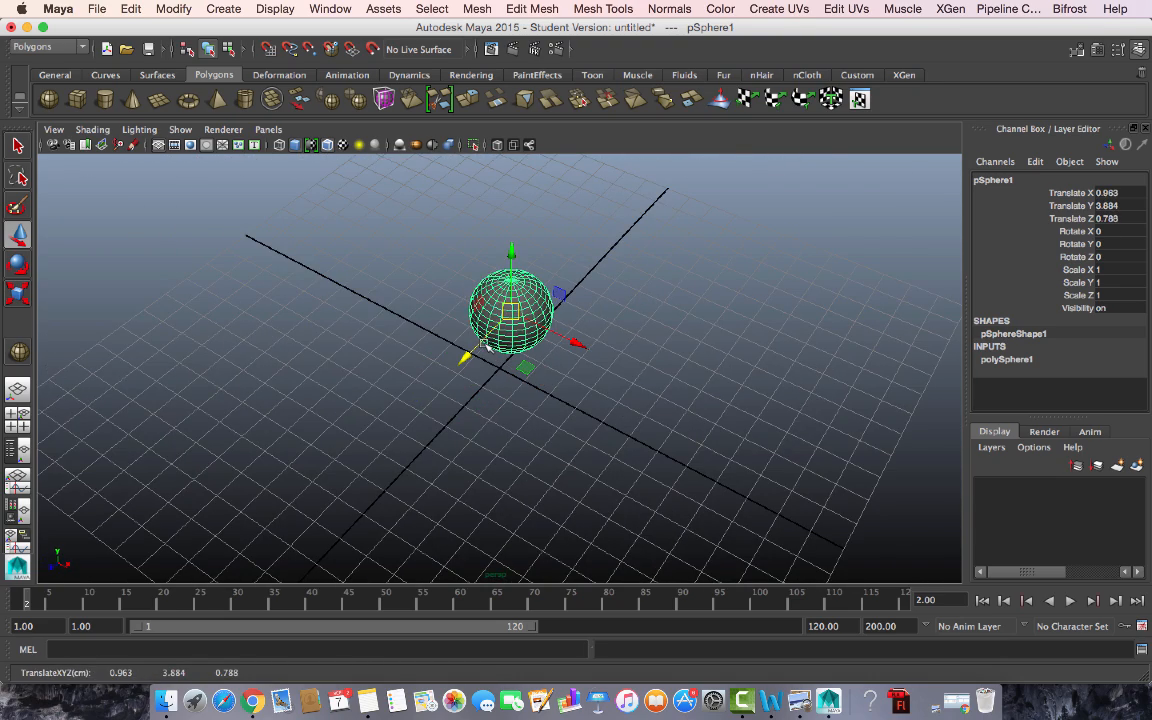
- Cycle wireframe, shaded and textured display, then raise the sphere to Translate Y 4.78
key("5")
key("4")
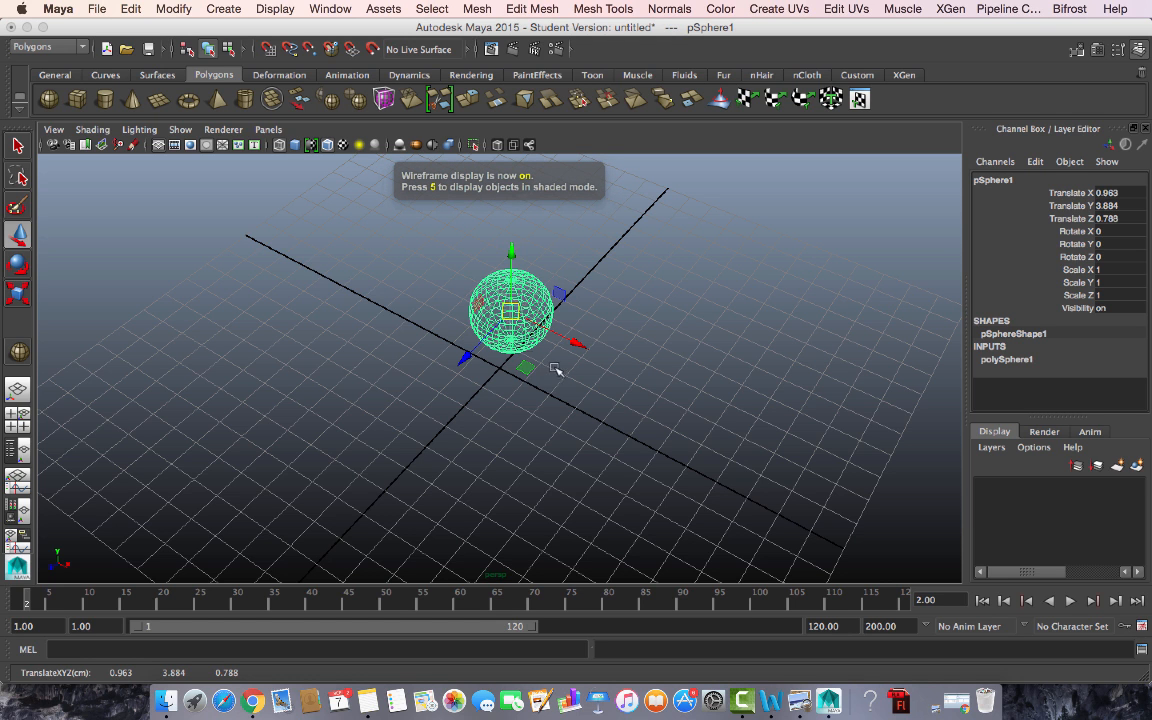
left_click_drag(614, 396, 578, 405, "alt")
key("5")
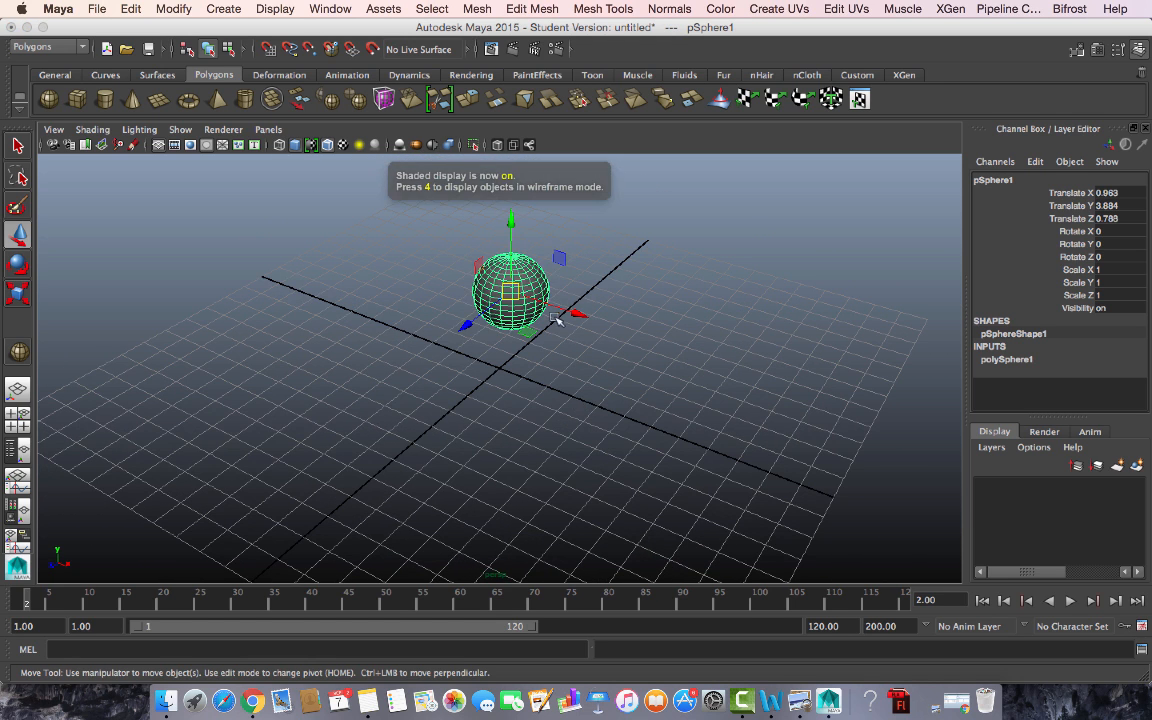
key("6")
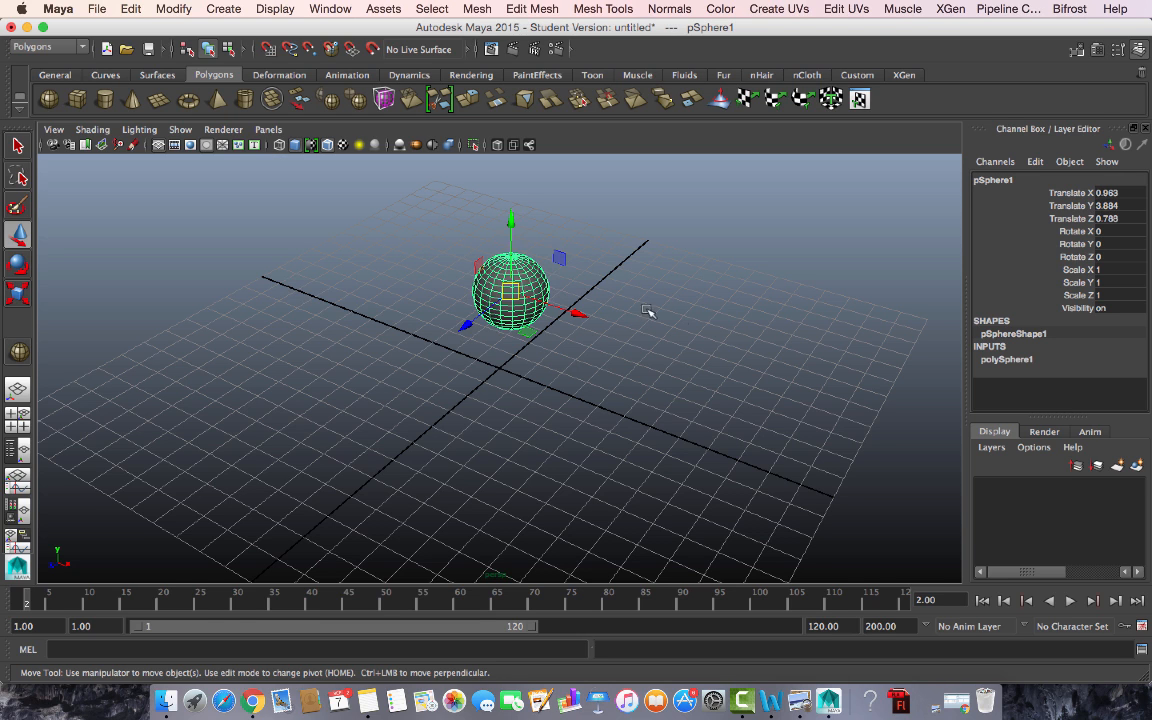
left_click_drag(512, 216, 514, 200)
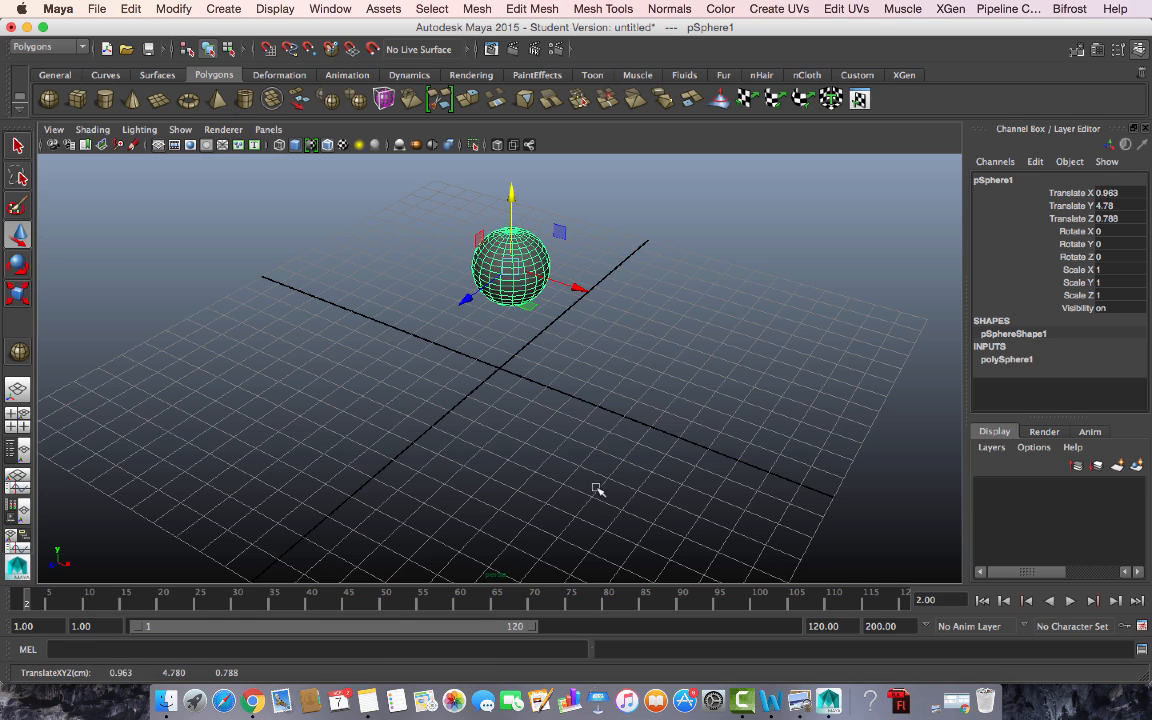
left_click(226, 130)
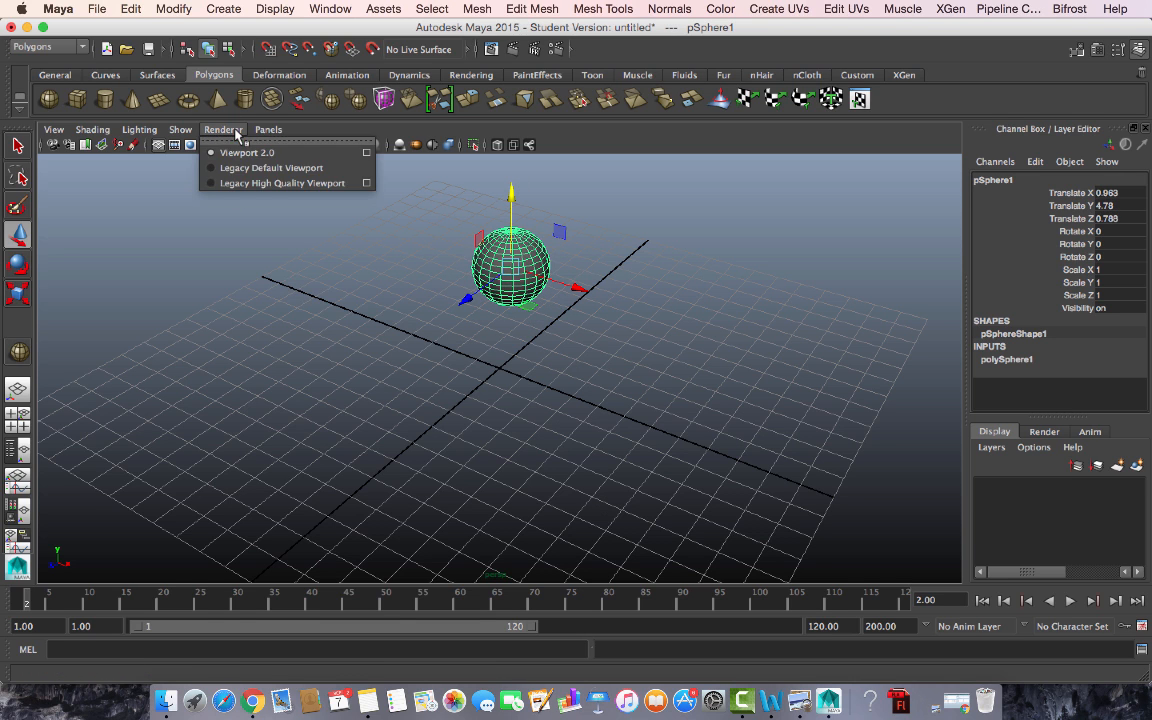
- Use Legacy Default Viewport and check the sphere from ViewCube Front, Top, Back and Home
left_click(285, 169)
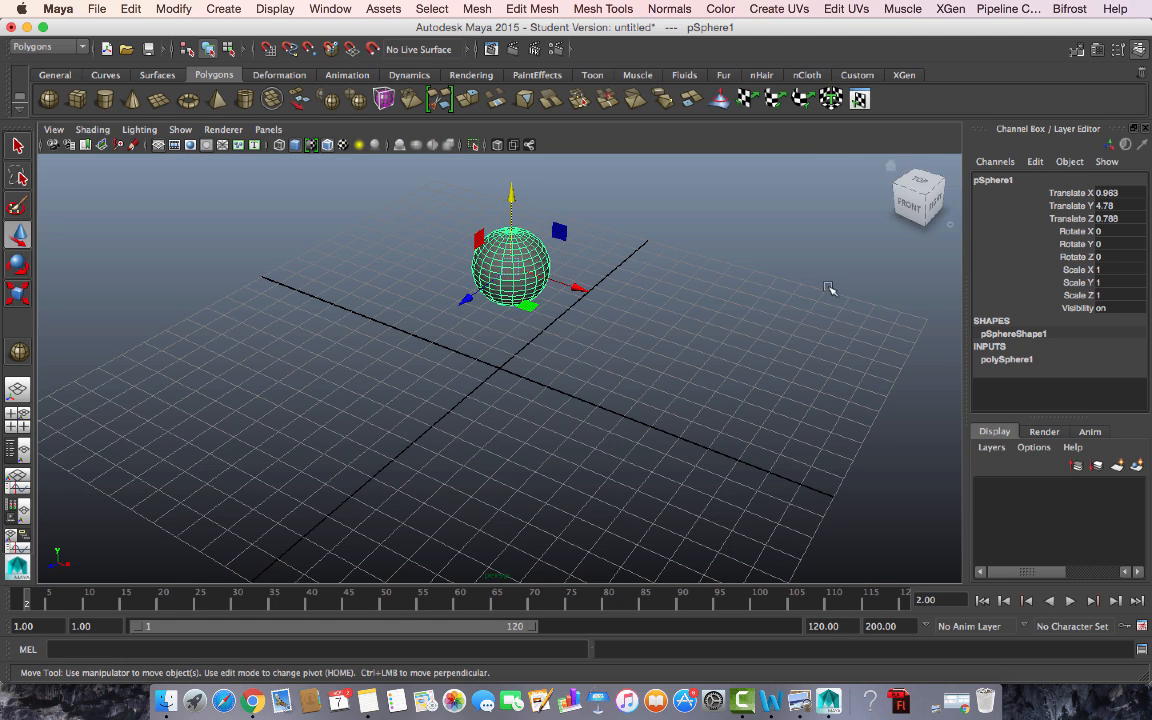
left_click_drag(825, 373, 612, 321, "alt")
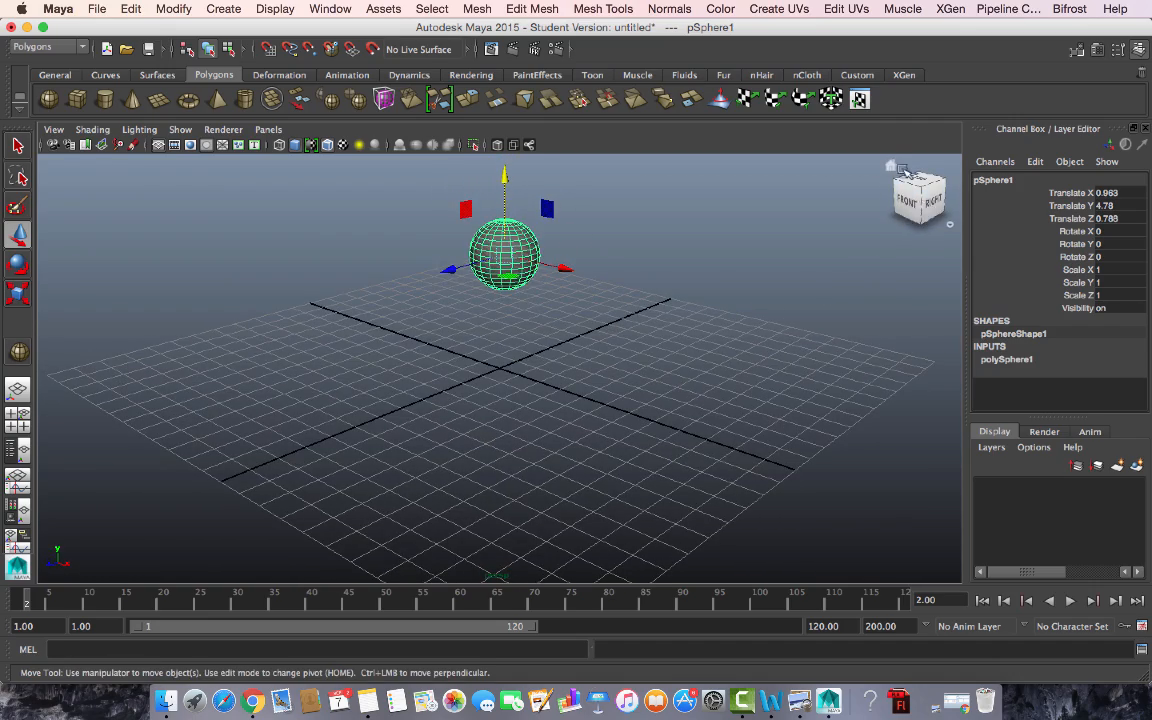
left_click(911, 201)
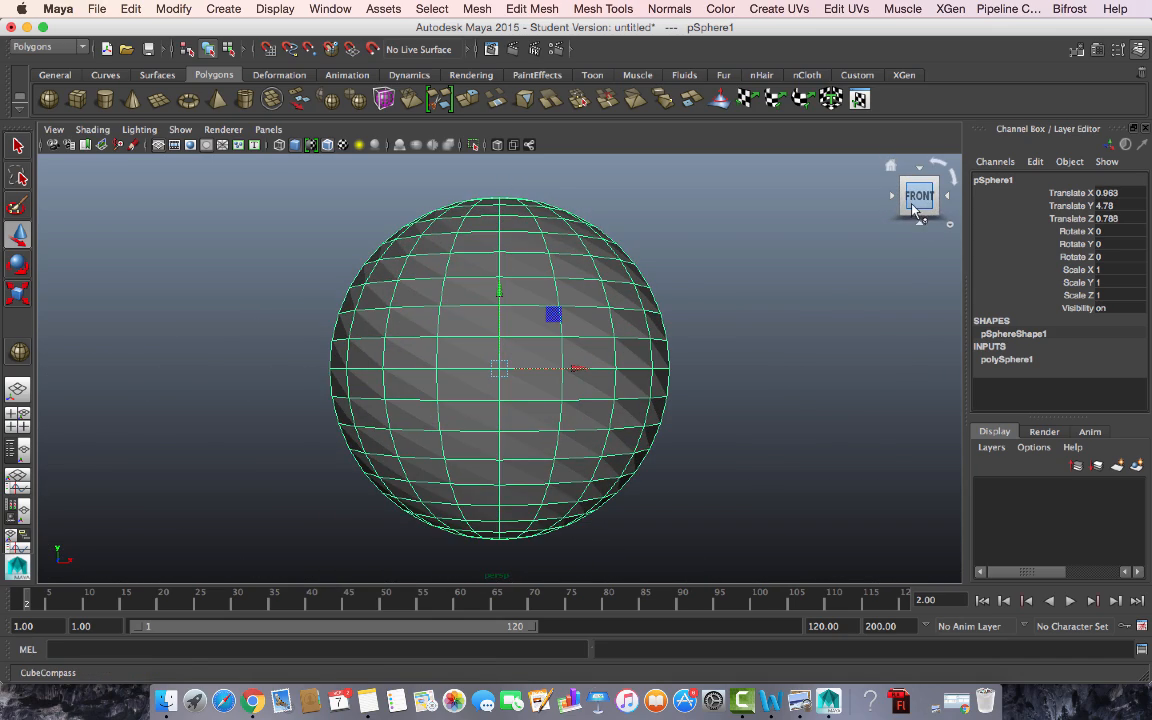
left_click(921, 173)
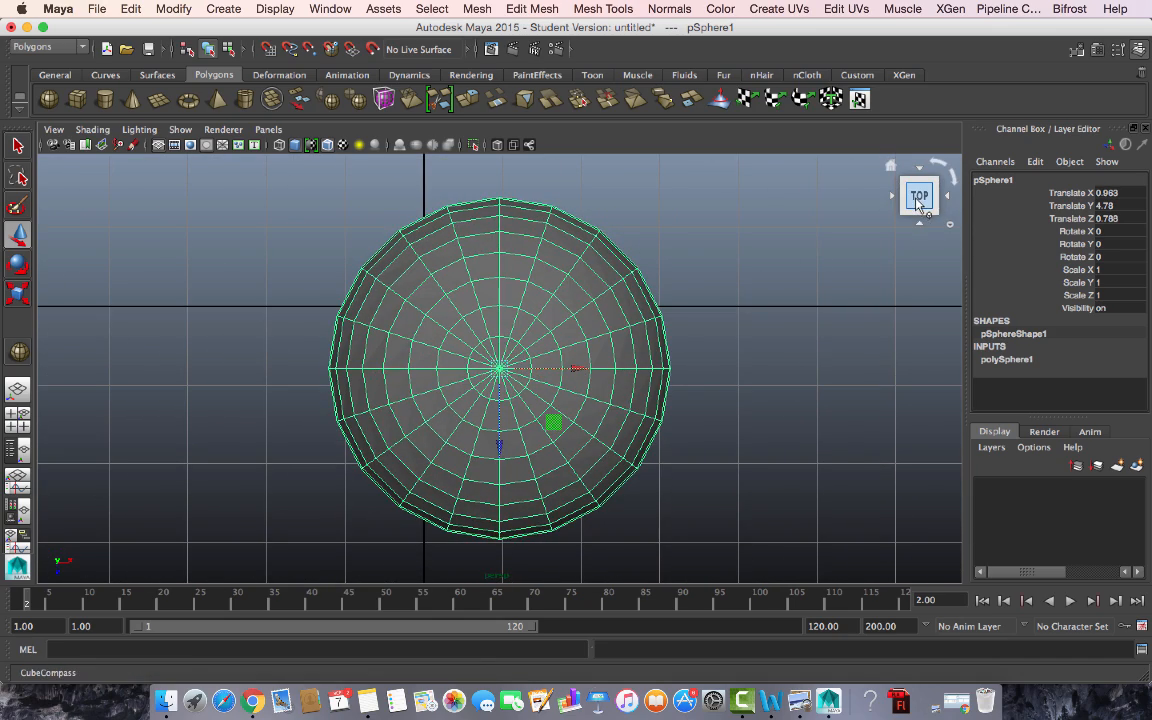
left_click(919, 168)
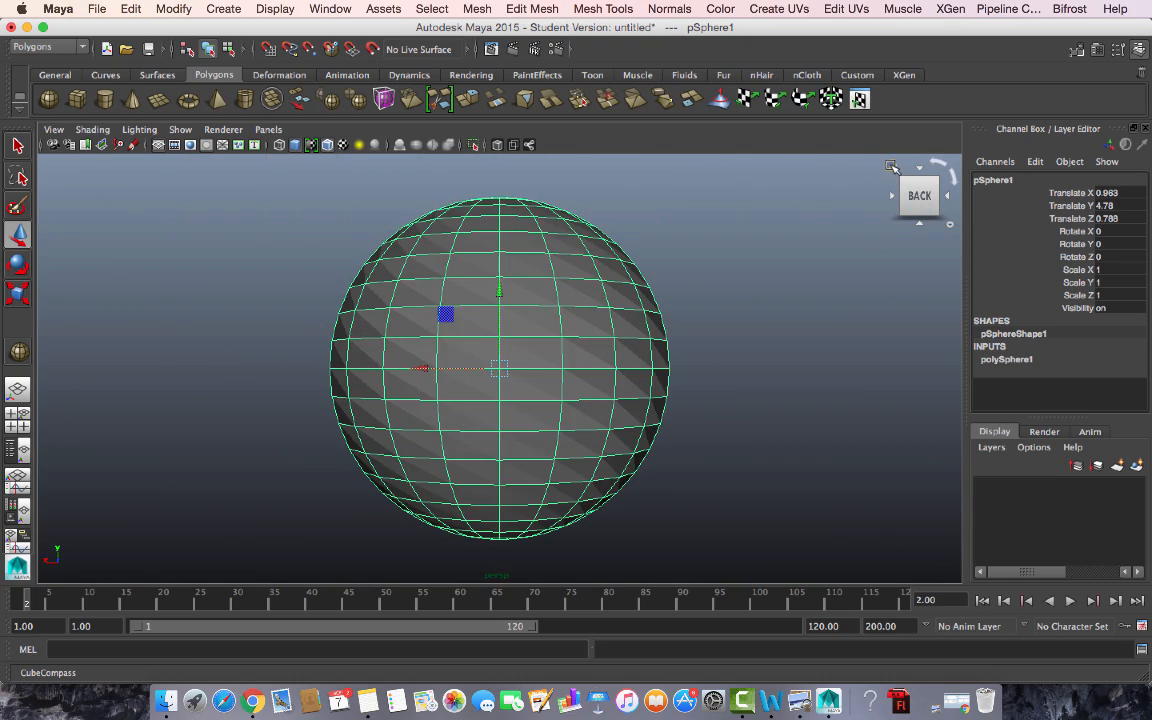
left_click(891, 166)
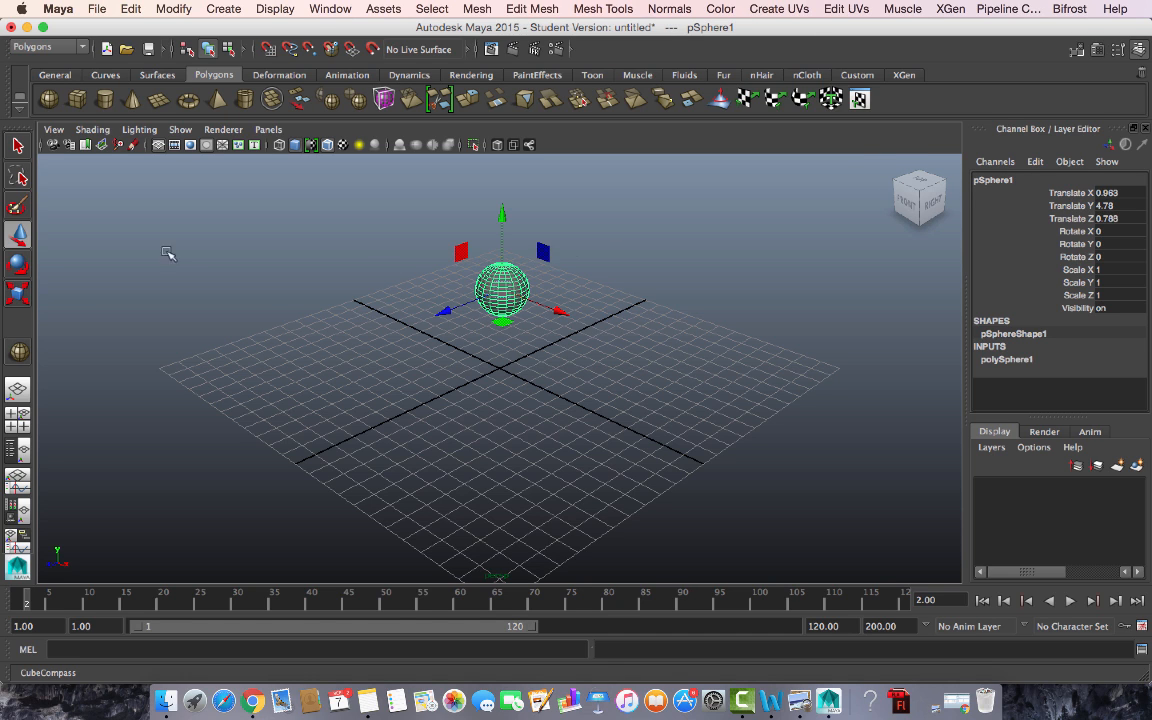
left_click(223, 130)
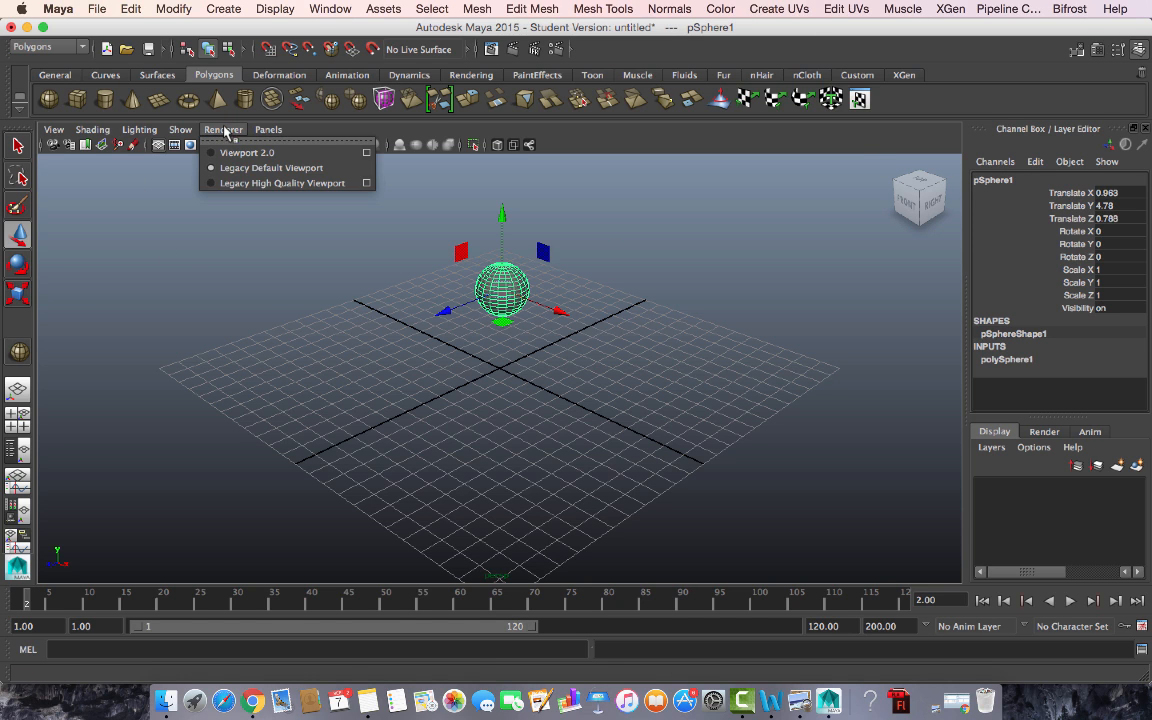
- Try the Legacy High Quality renderer, then return to Viewport 2.0
left_click(249, 184)
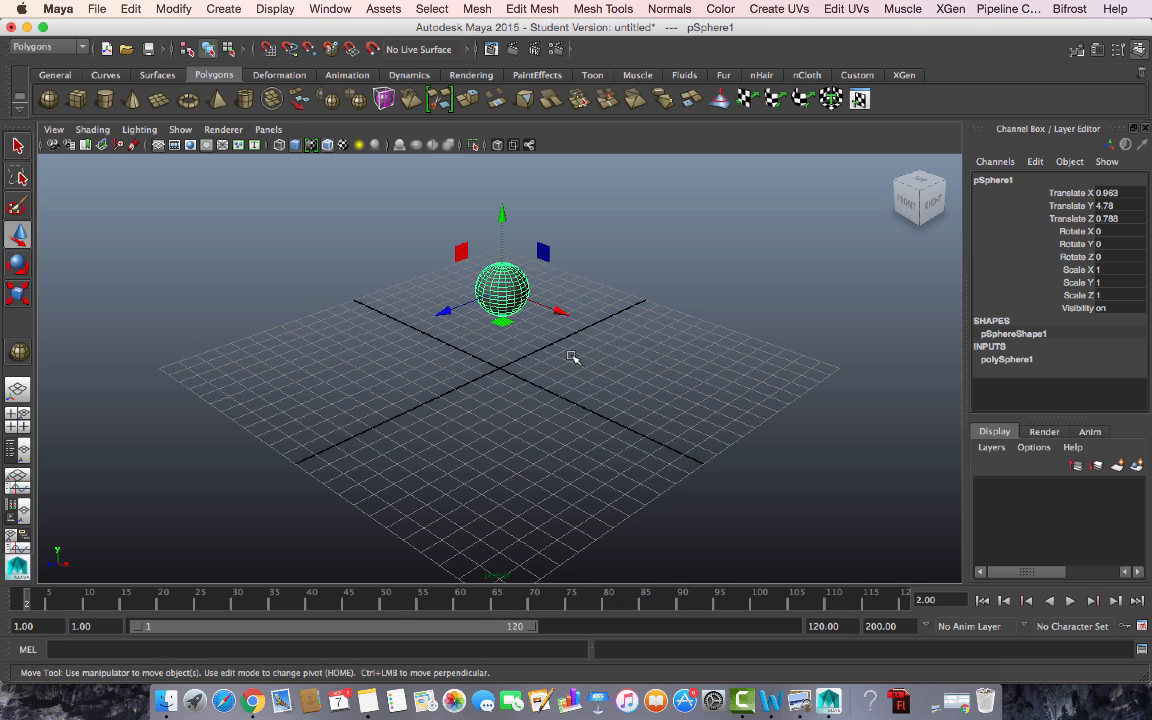
right_click_drag(571, 357, 681, 413, "alt")
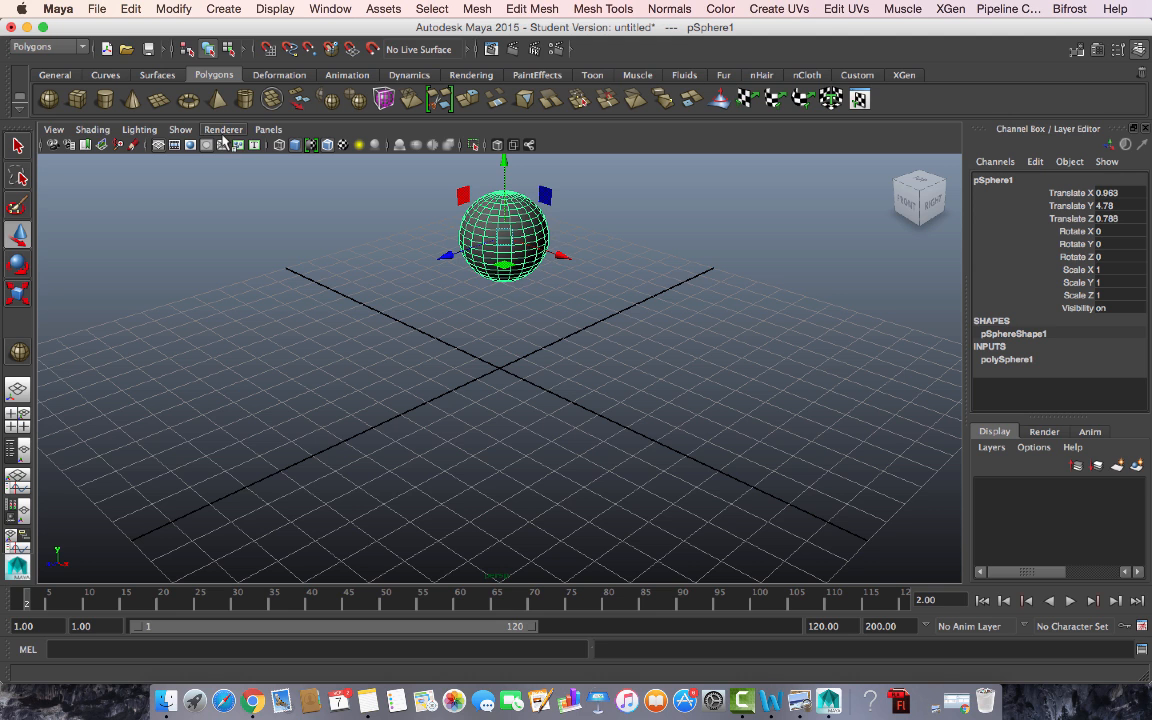
left_click(223, 131)
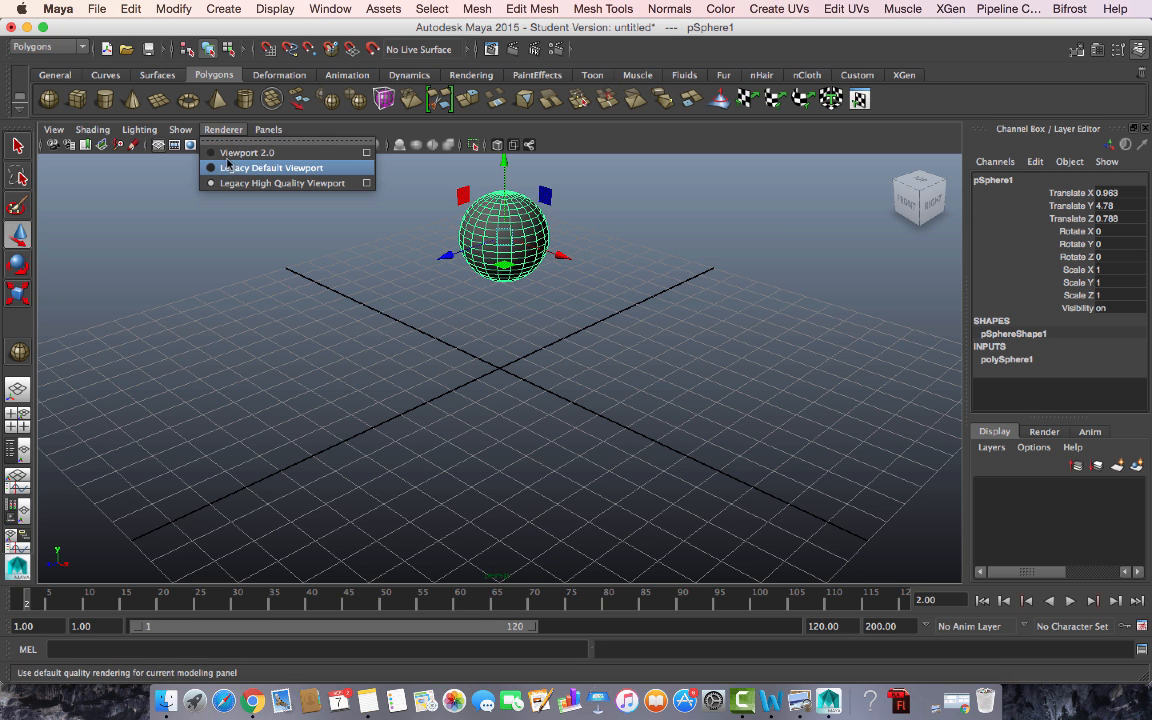
left_click(206, 155)
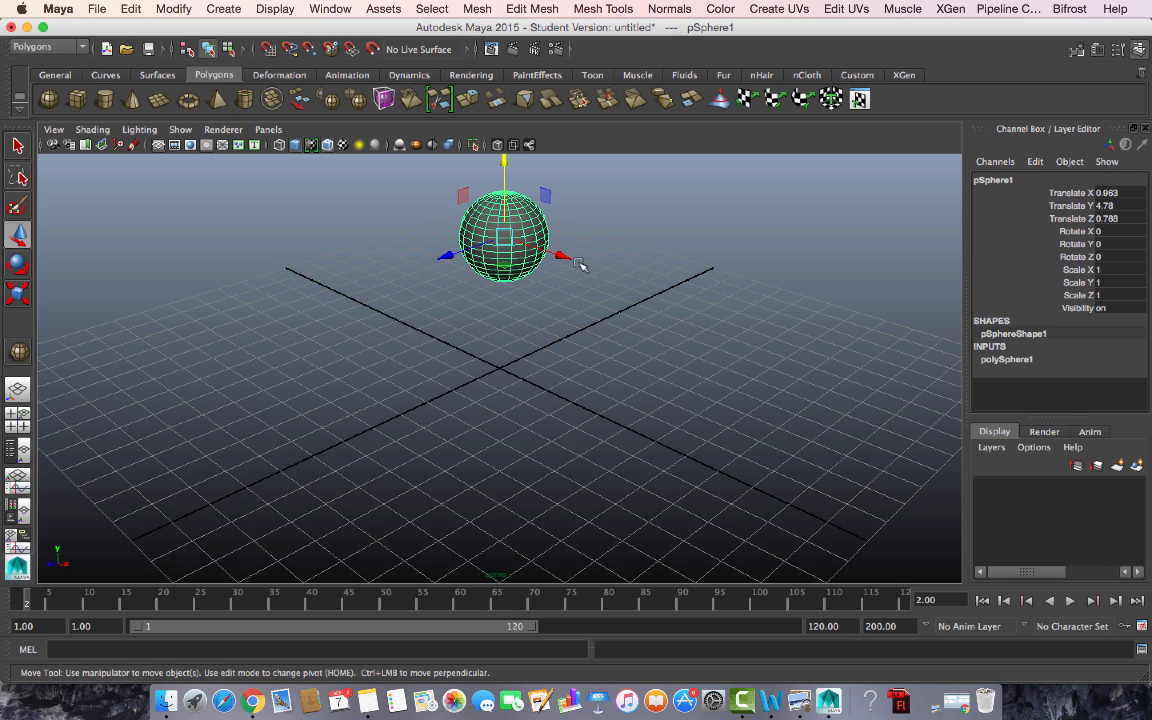
- Raise the sphere to Translate Y 6.274, keeping X 0.963 and Z 0.788
left_click_drag(614, 309, 676, 378, "alt")
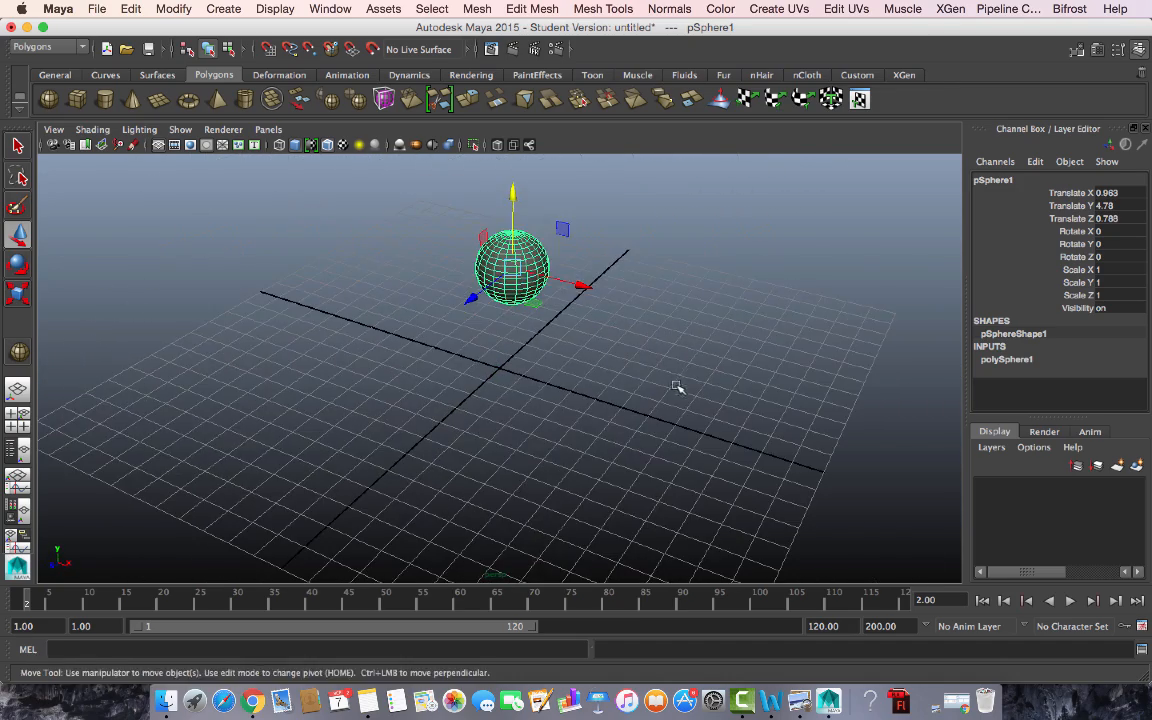
right_click_drag(679, 388, 560, 338, "alt")
left_click_drag(509, 230, 513, 207)
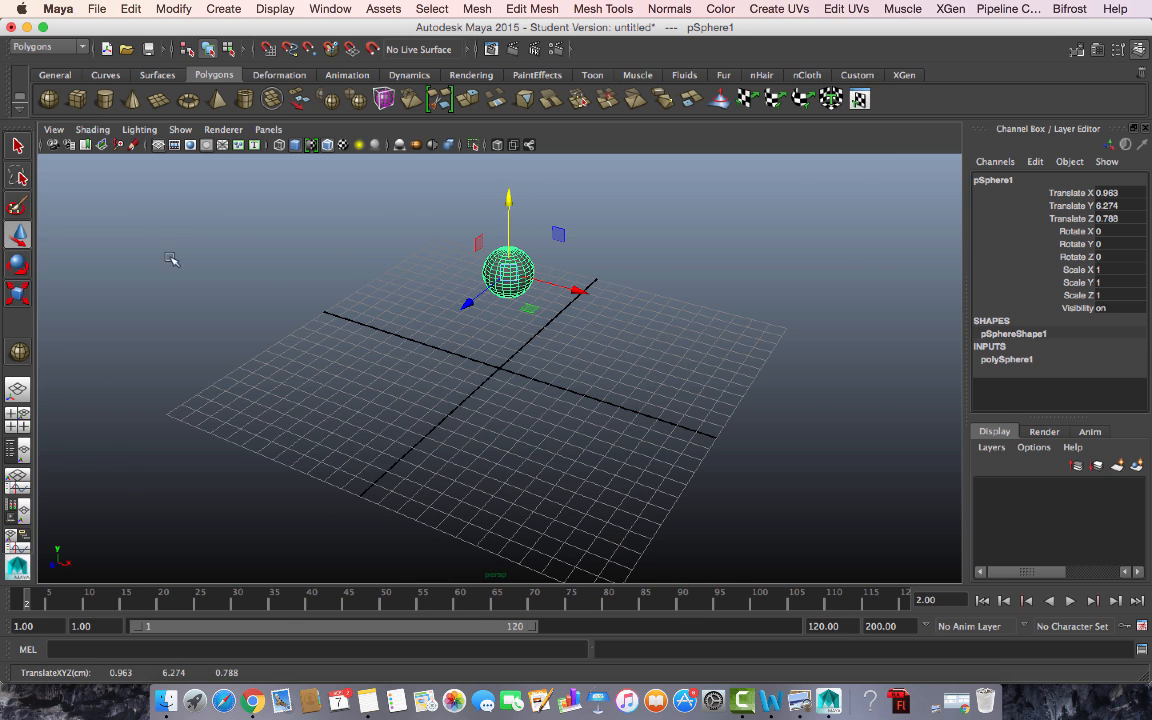
left_click_drag(497, 530, 485, 507, "alt")
right_click_drag(485, 507, 566, 473, "alt")
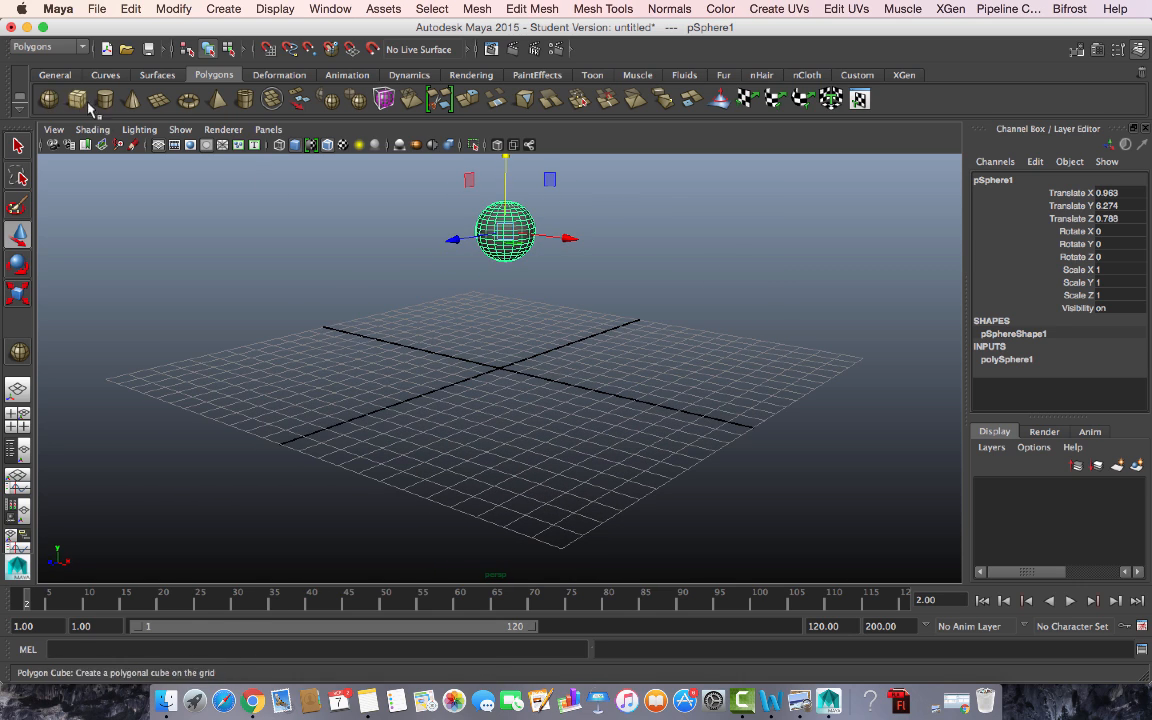
left_click(214, 12)
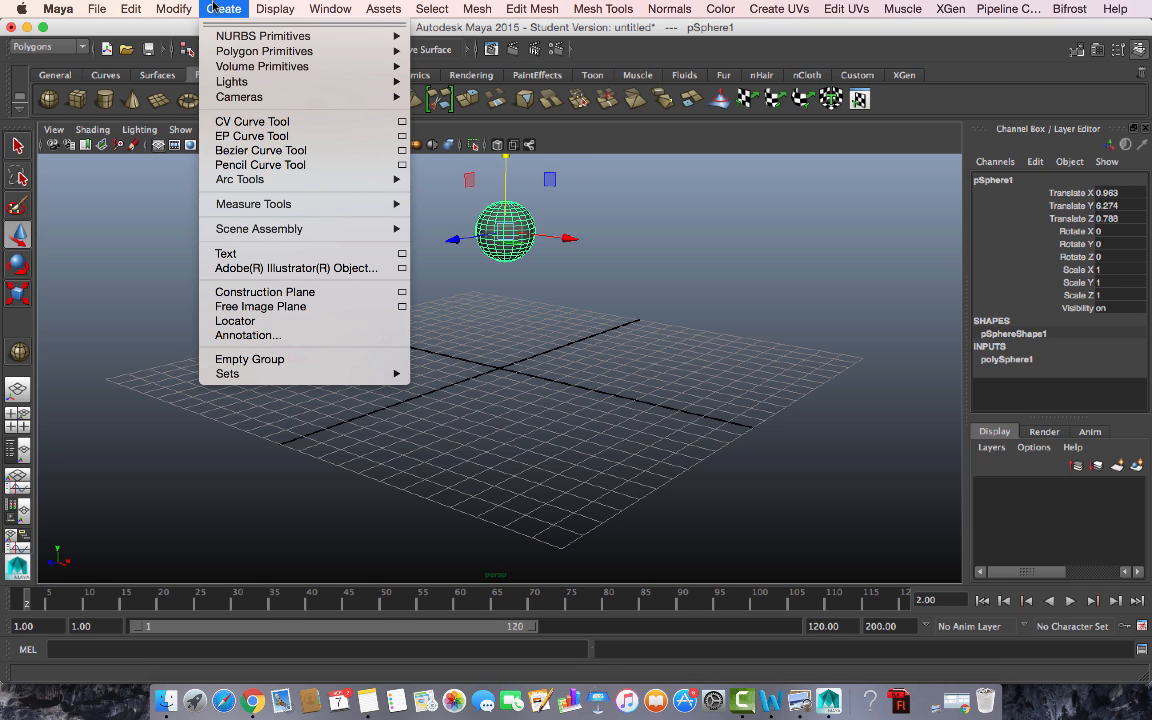
mouse_move(216, 38)
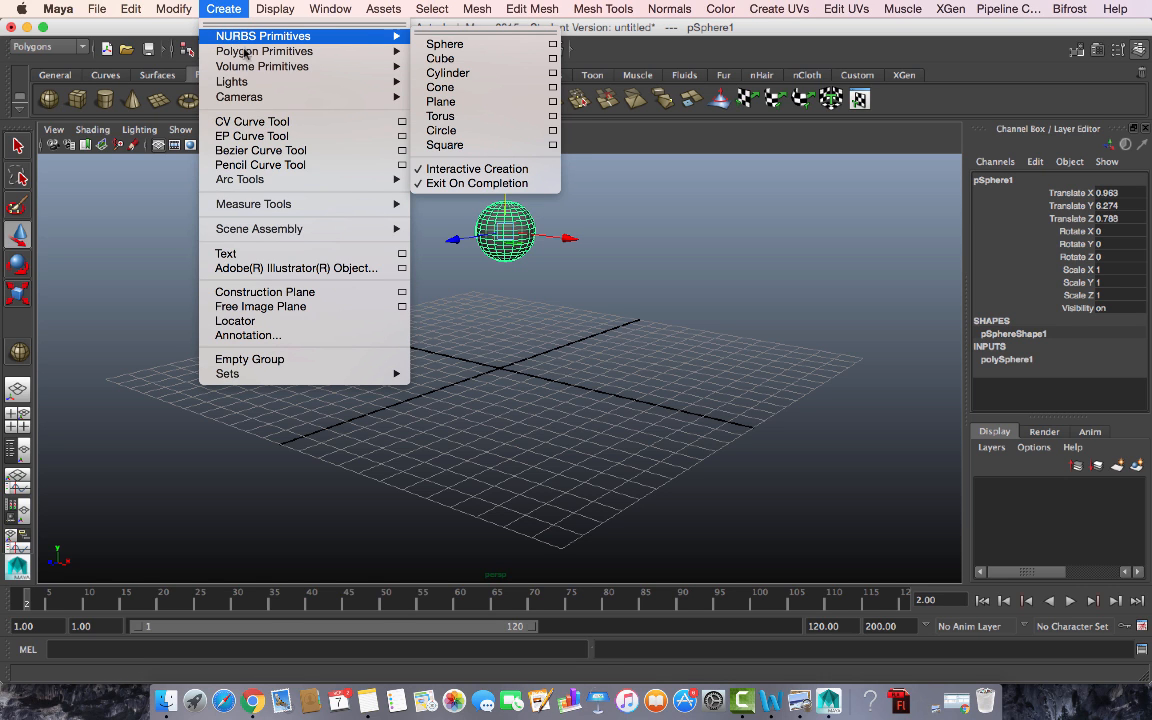
mouse_move(261, 53)
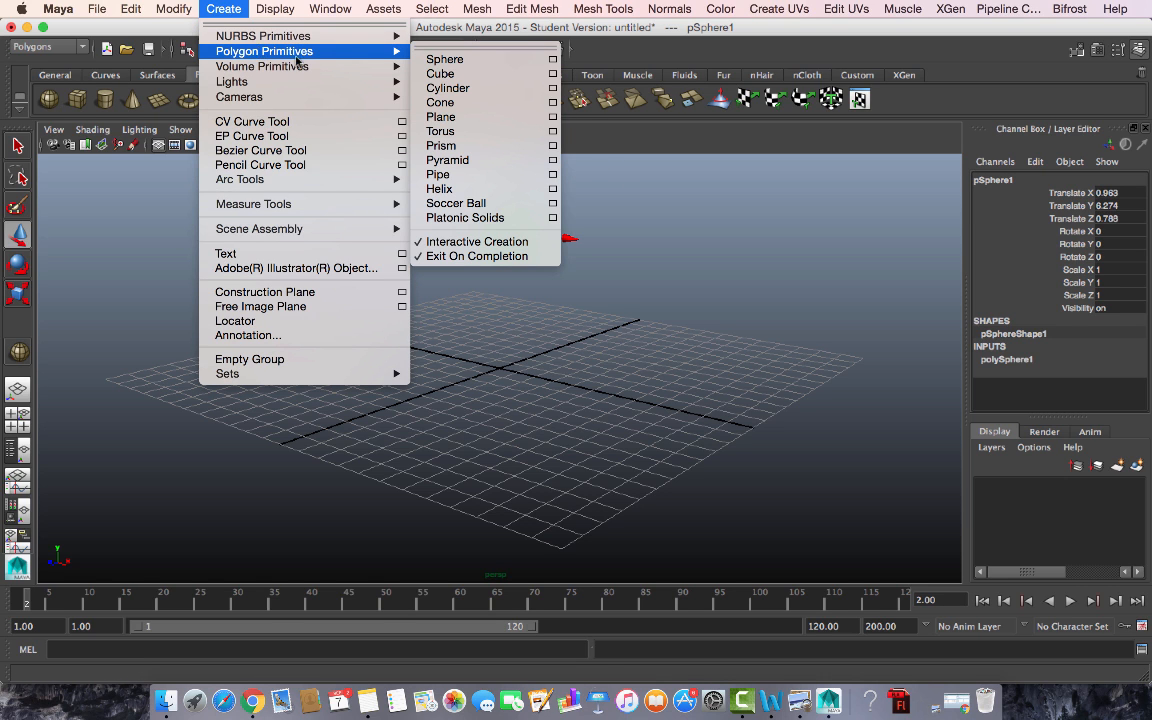
left_click(527, 392)
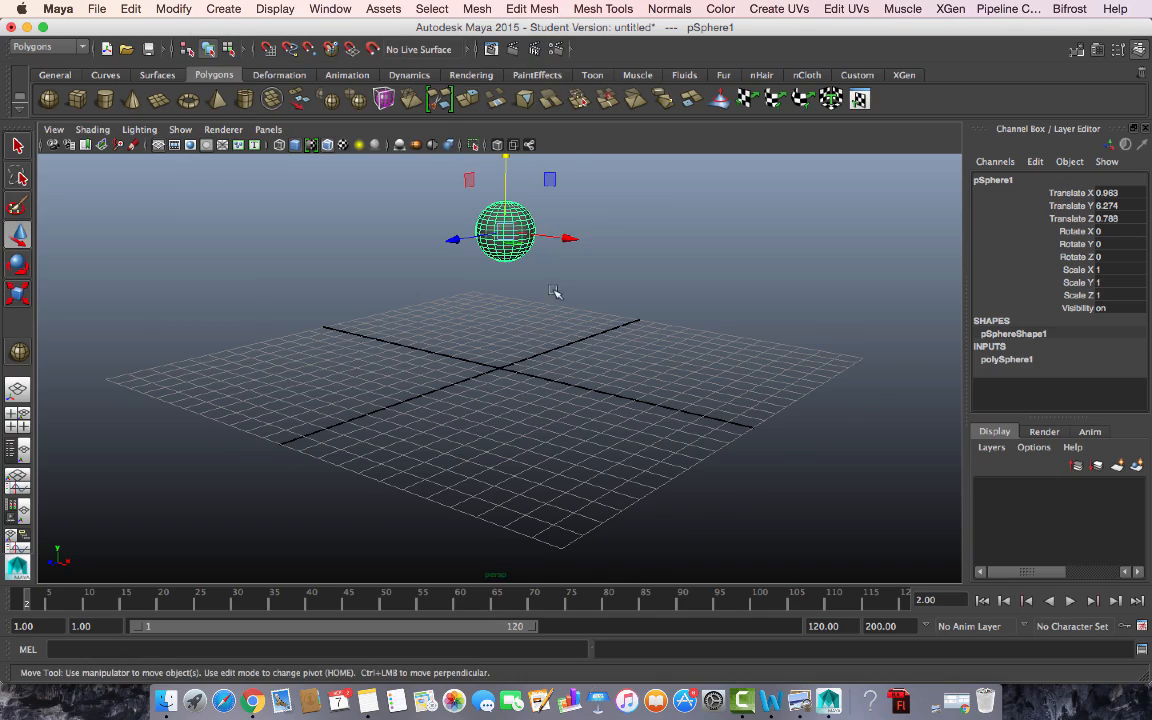
right_click_drag(554, 291, 630, 344, "alt")
- Switch from wireframe back to shaded display and reselect pSphere1
middle_click_drag(617, 296, 592, 394, "alt")
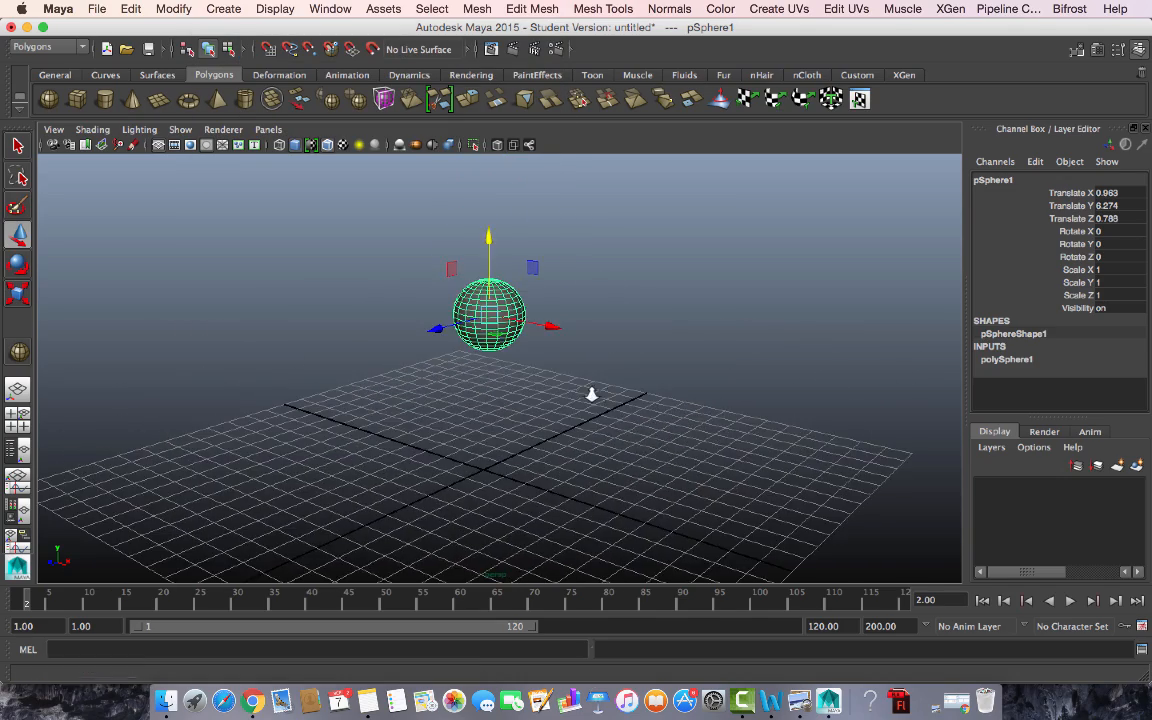
right_click_drag(592, 394, 694, 548, "alt")
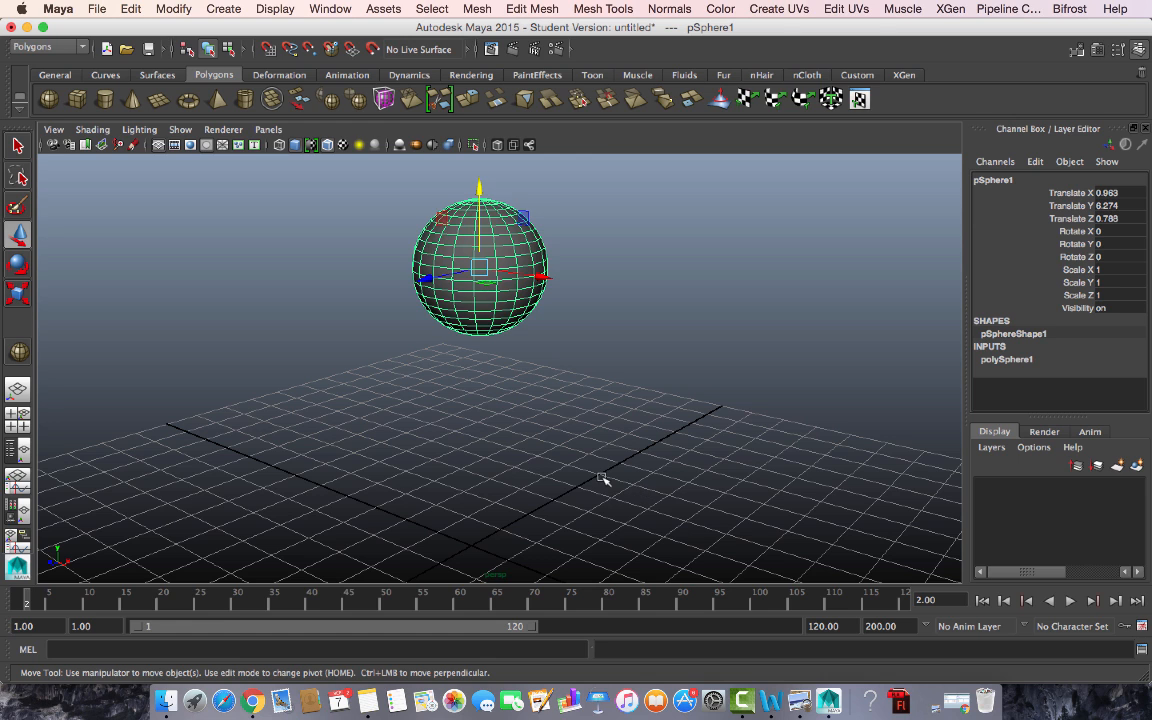
key("4")
left_click(510, 188)
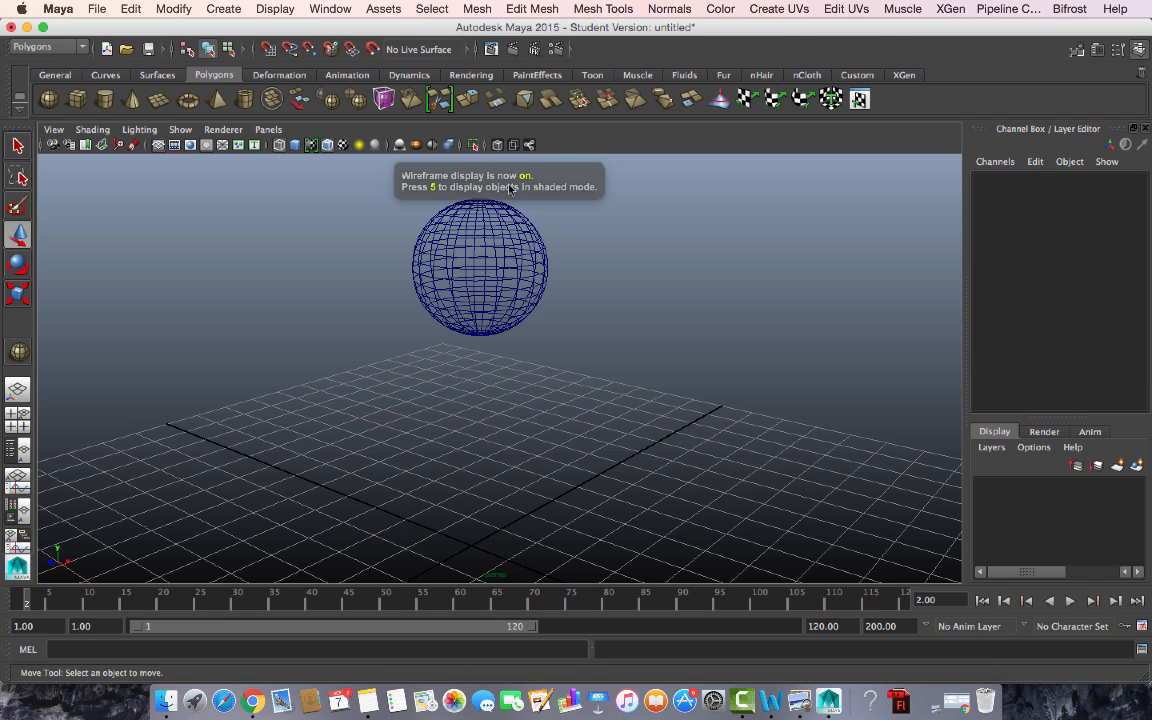
key("5")
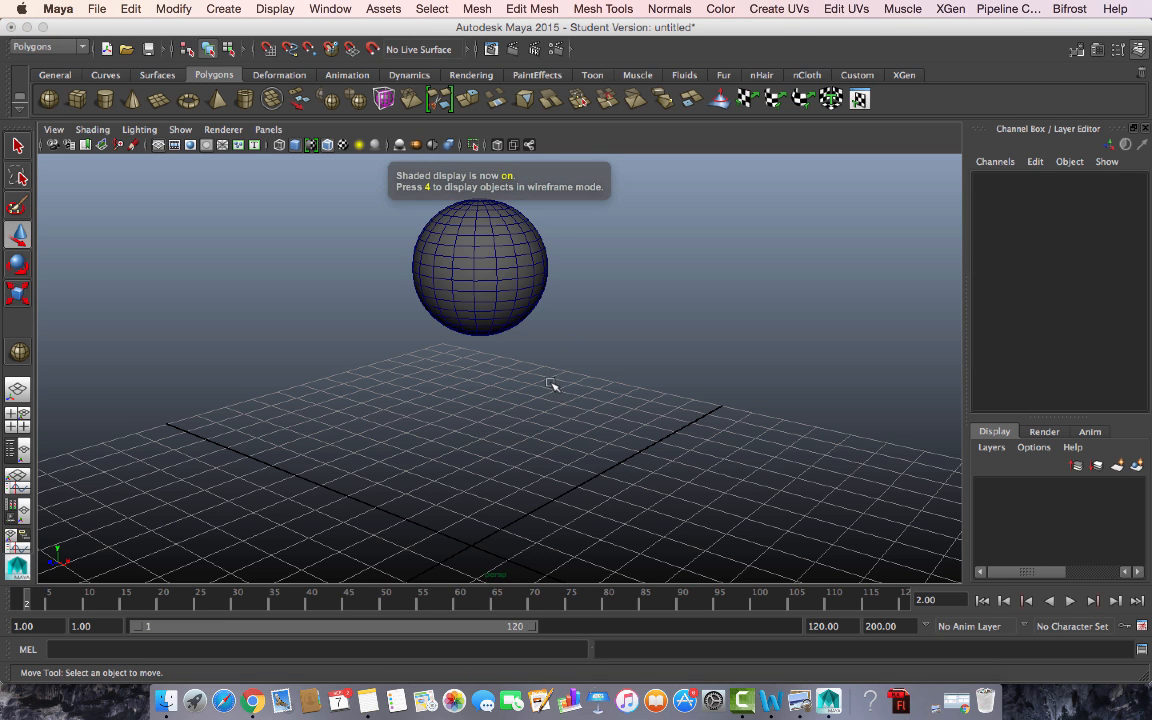
right_click_drag(550, 375, 612, 476, "alt")
left_click(470, 238)
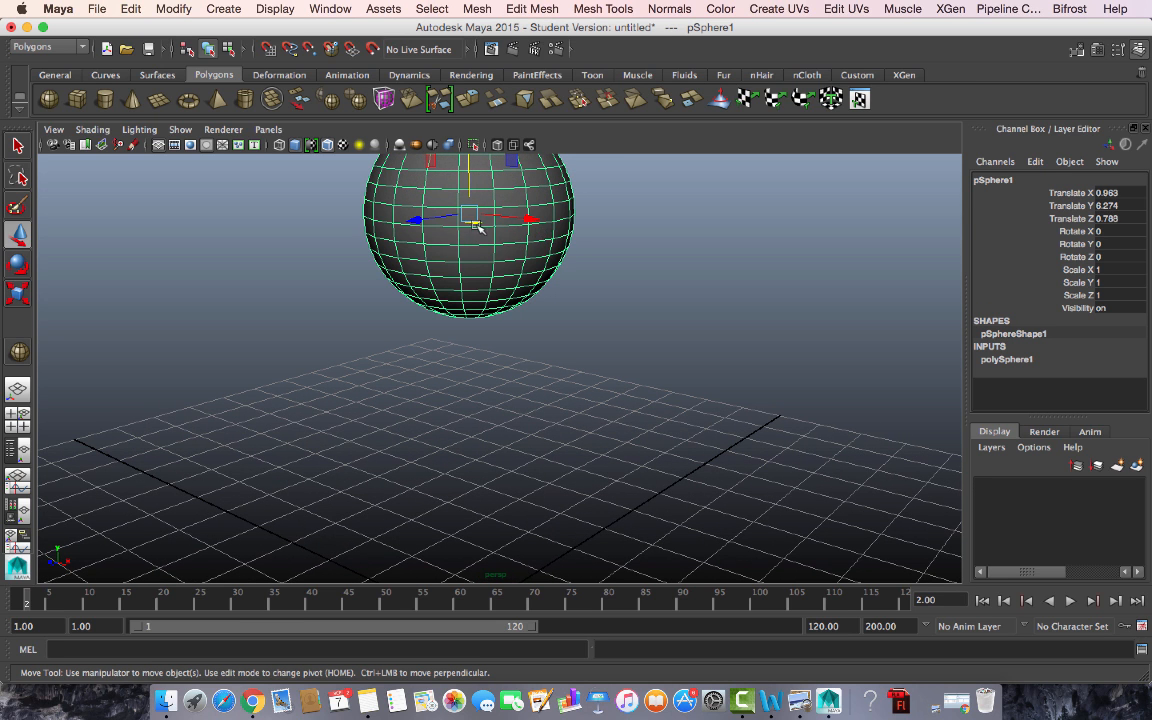
right_click_drag(684, 400, 594, 340, "alt")
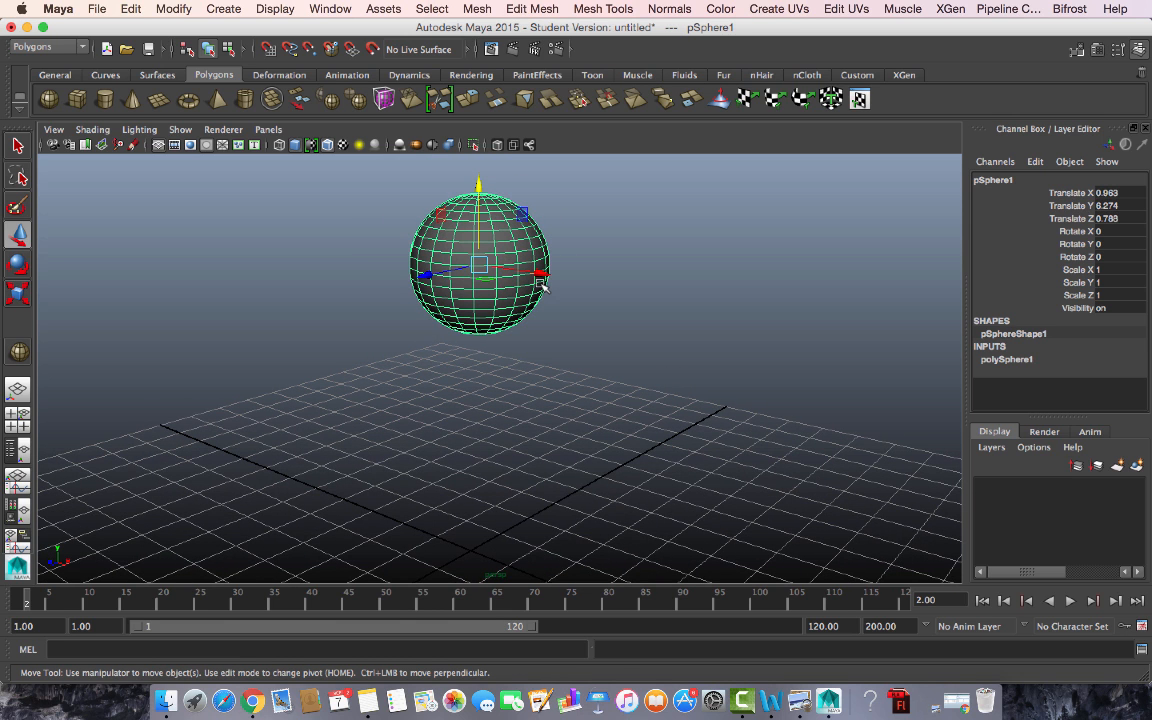
left_click(214, 8)
mouse_move(195, 38)
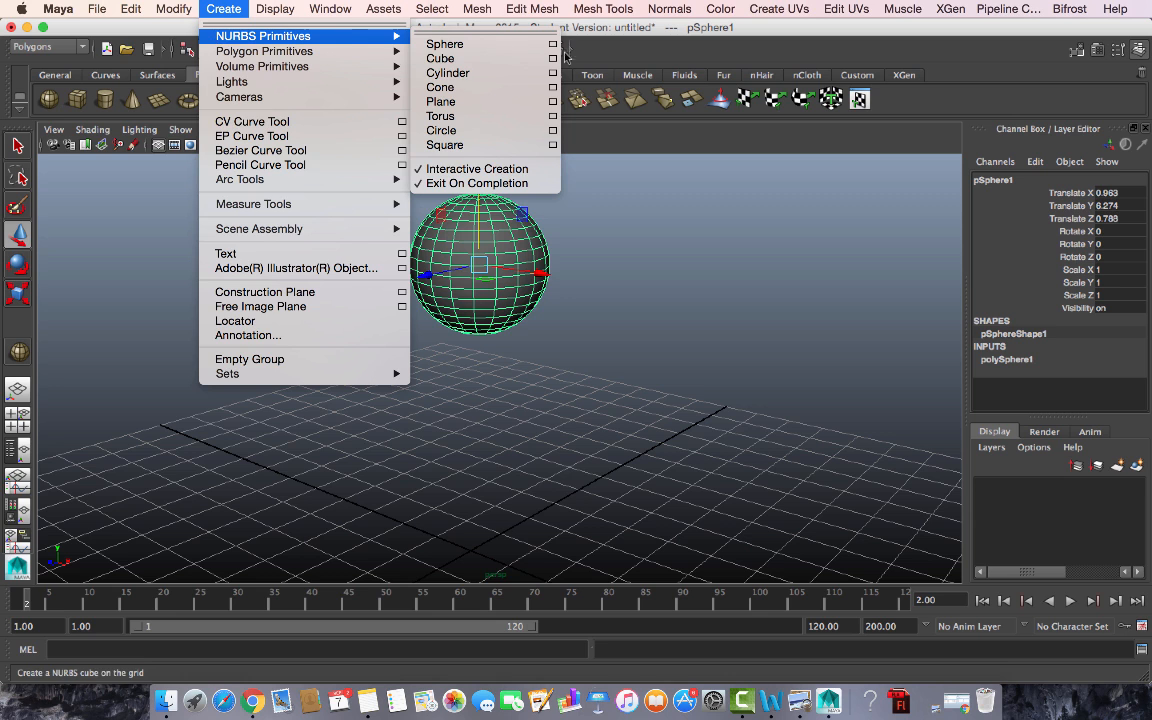
left_click(440, 44)
left_click_drag(651, 298, 702, 325)
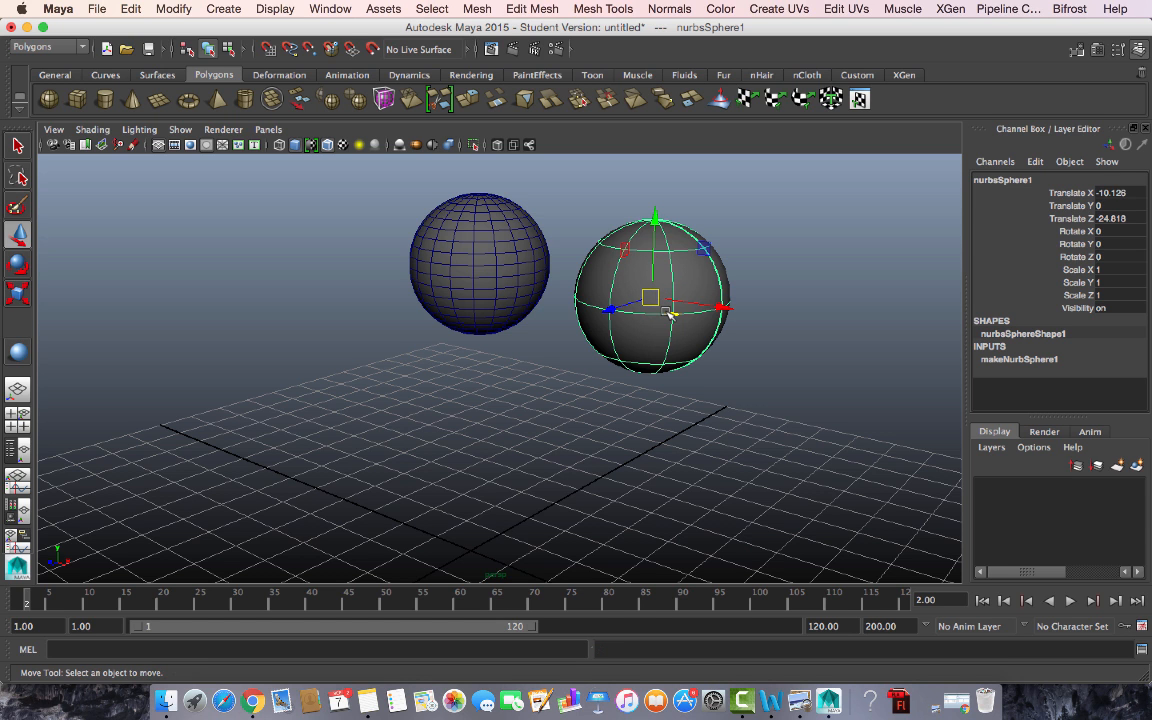
key("Delete")
right_click_drag(728, 534, 591, 437, "alt")
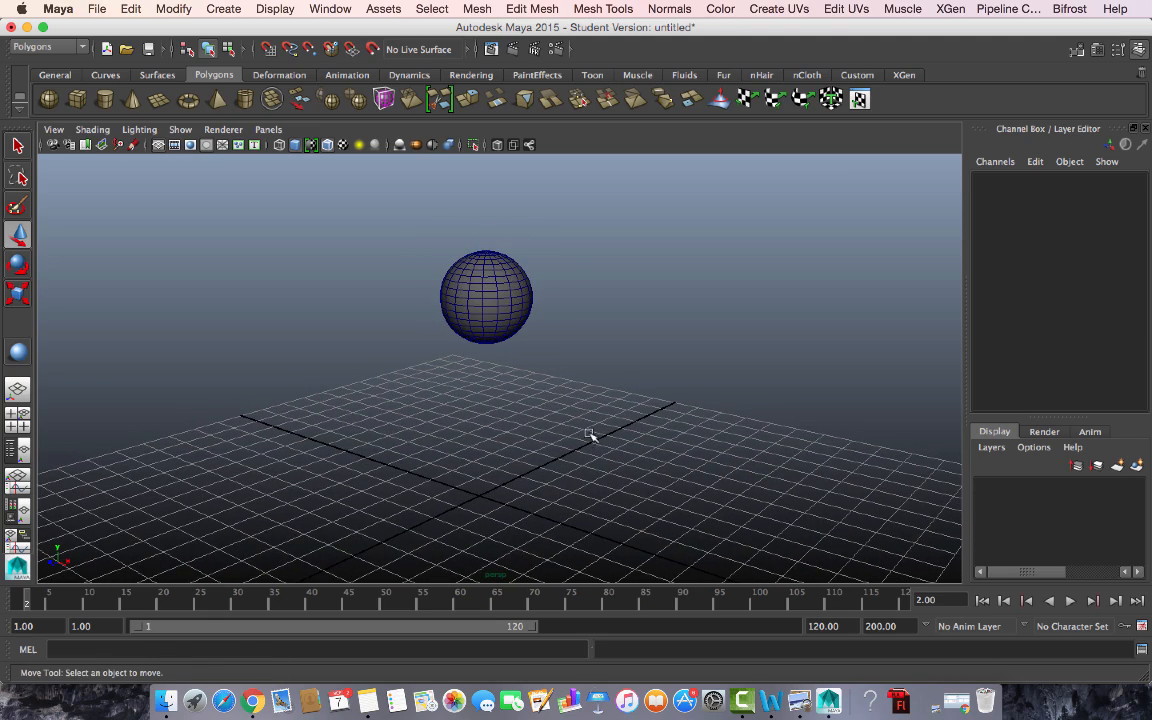
- Raise pSphere1 to Translate Y 8.325 and return the time slider to frame 1
mouse_move(565, 438)
left_mouse_down("alt")
mouse_move(563, 399)
mouse_move(562, 417)
left_mouse_up("alt")
left_click(502, 266)
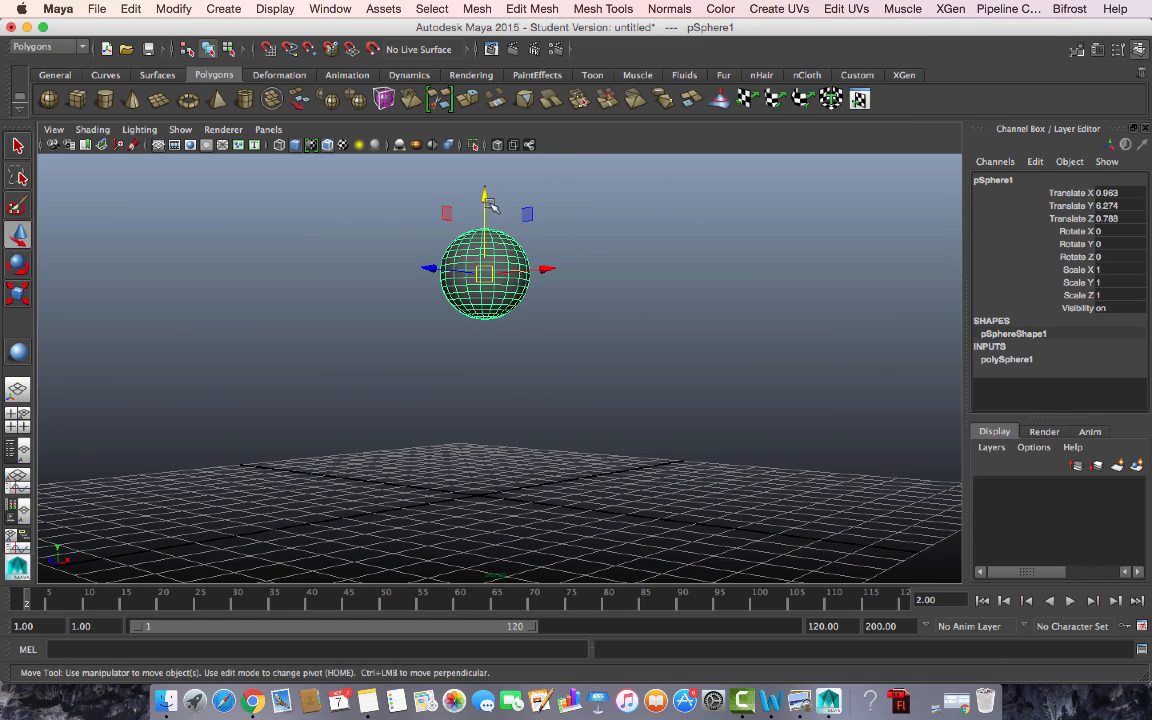
left_click_drag(488, 200, 490, 156)
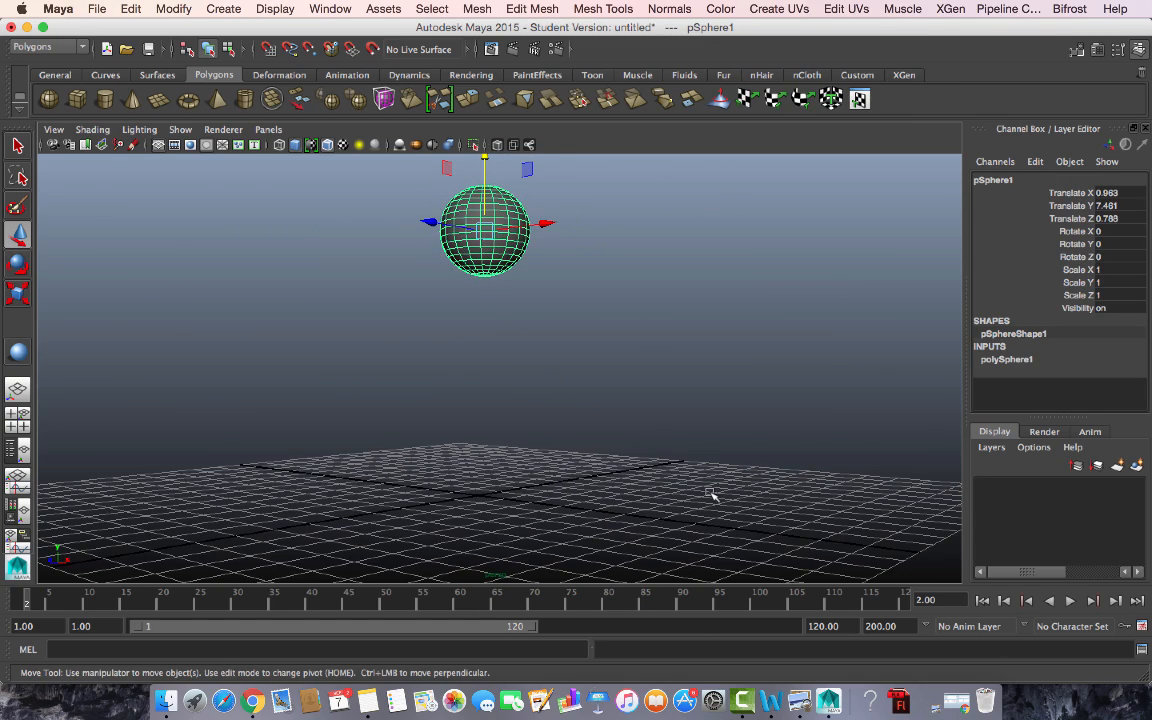
left_click_drag(710, 494, 545, 321, "alt")
left_click_drag(488, 177, 491, 153)
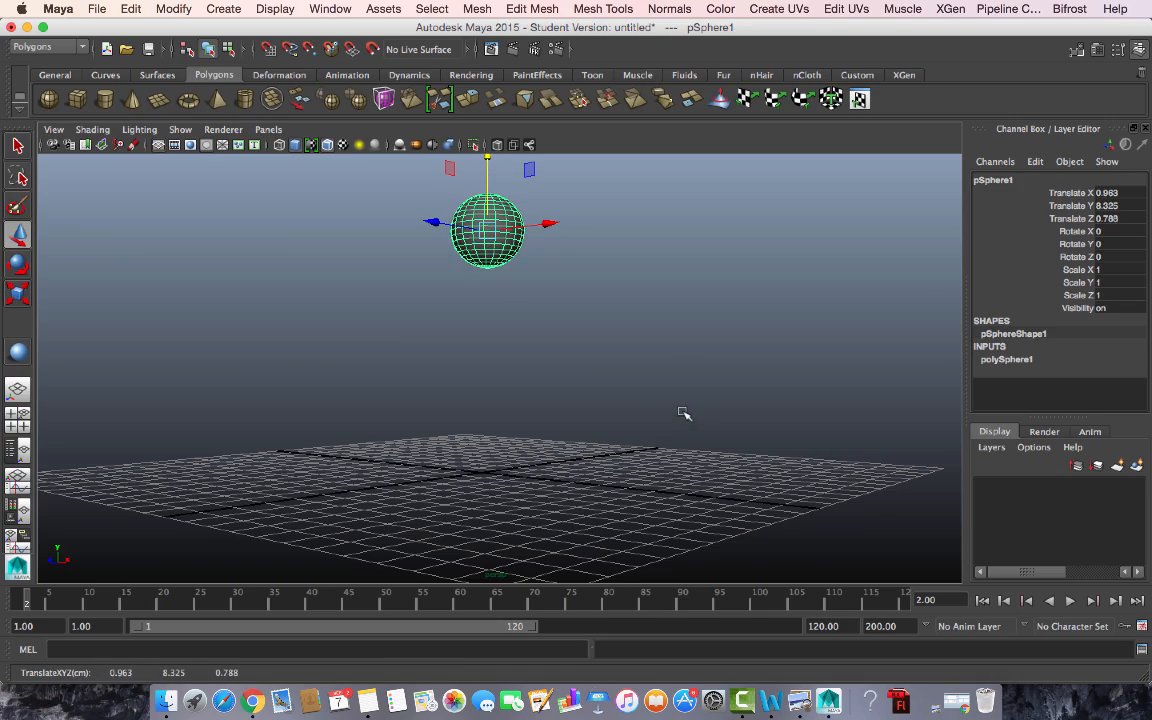
left_click_drag(684, 413, 722, 419, "alt")
right_click_drag(722, 419, 670, 416, "alt")
left_click(14, 606)
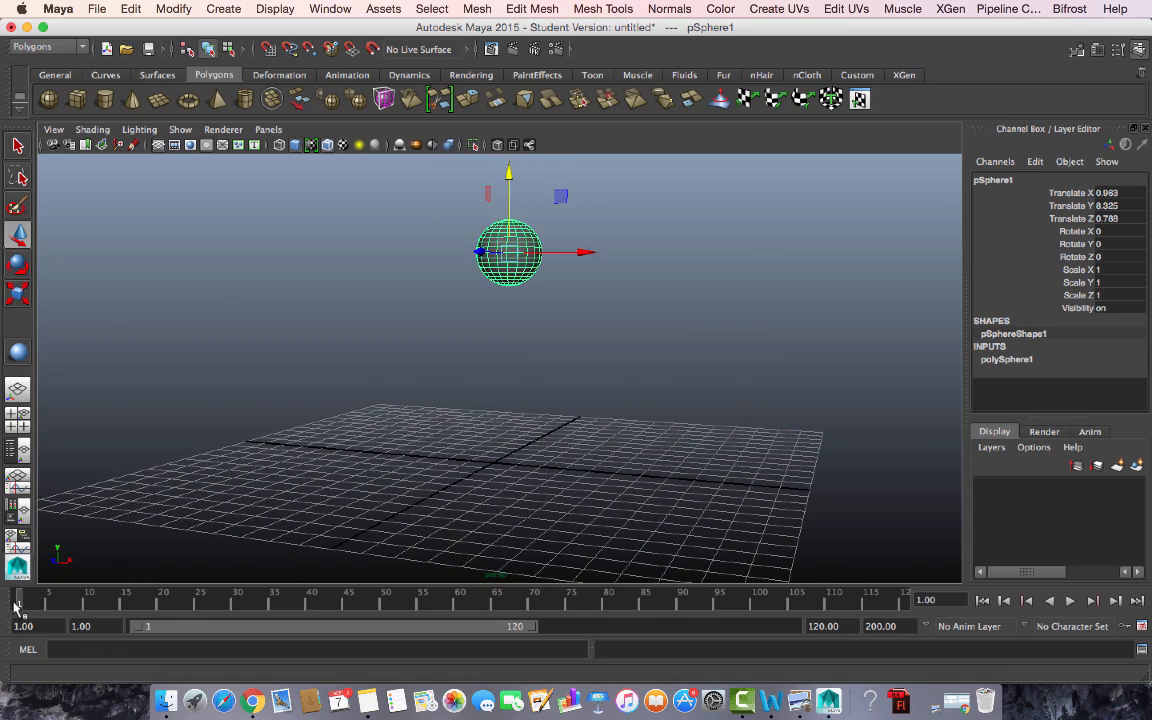
- Play back, return to frame 1, key the sphere and adjust its height
key("alt+v")
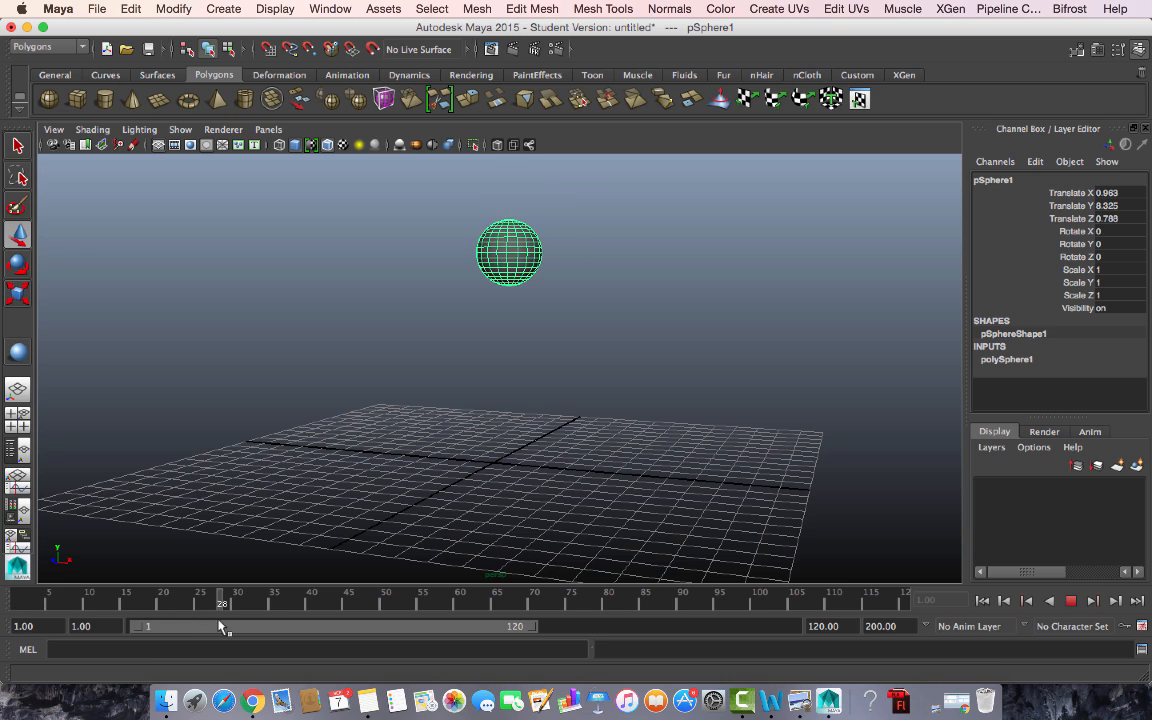
left_click(5, 603)
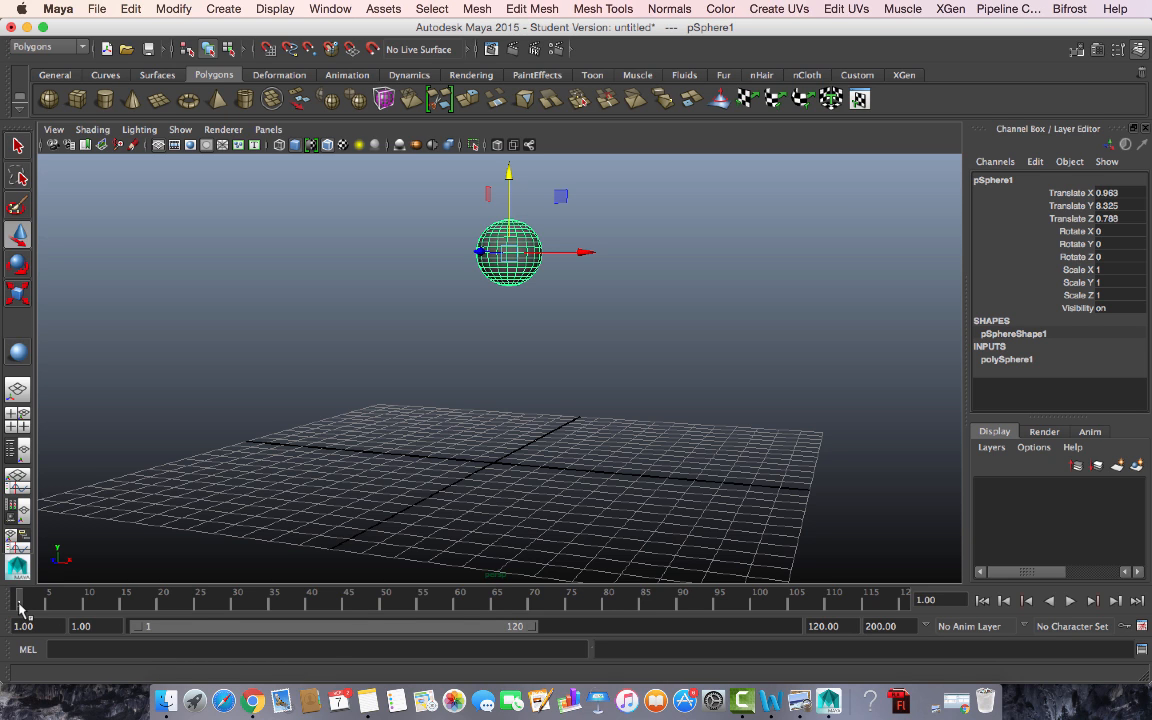
key("s")
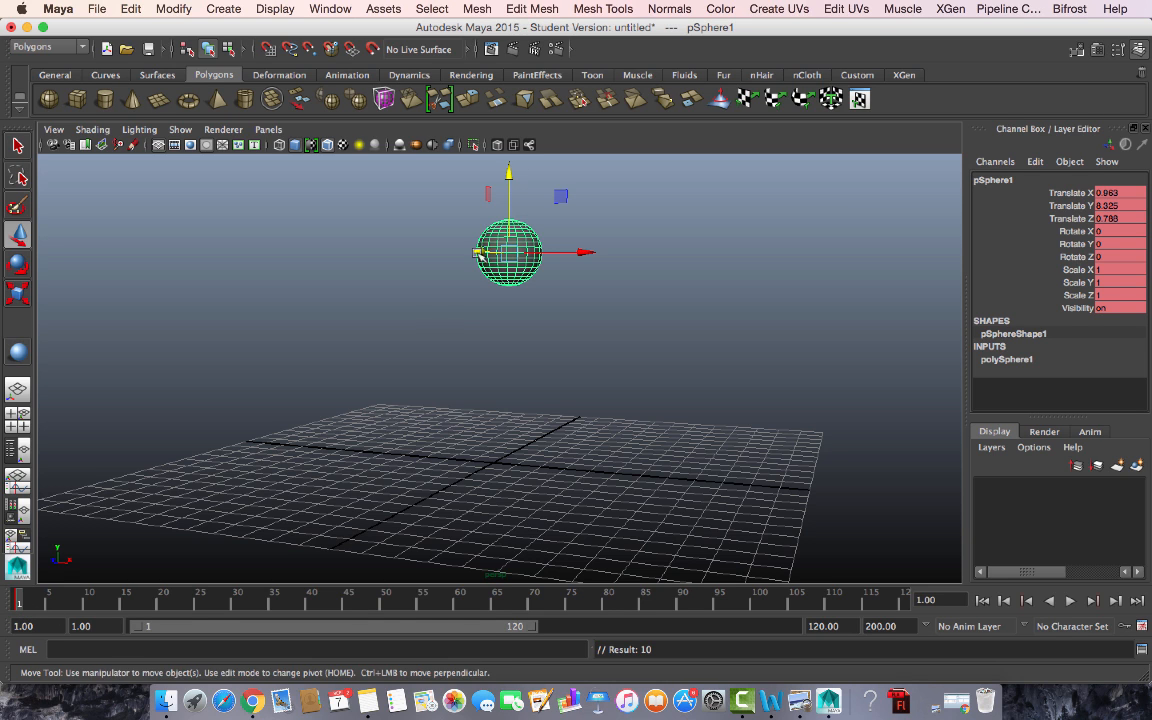
left_click_drag(507, 193, 512, 281)
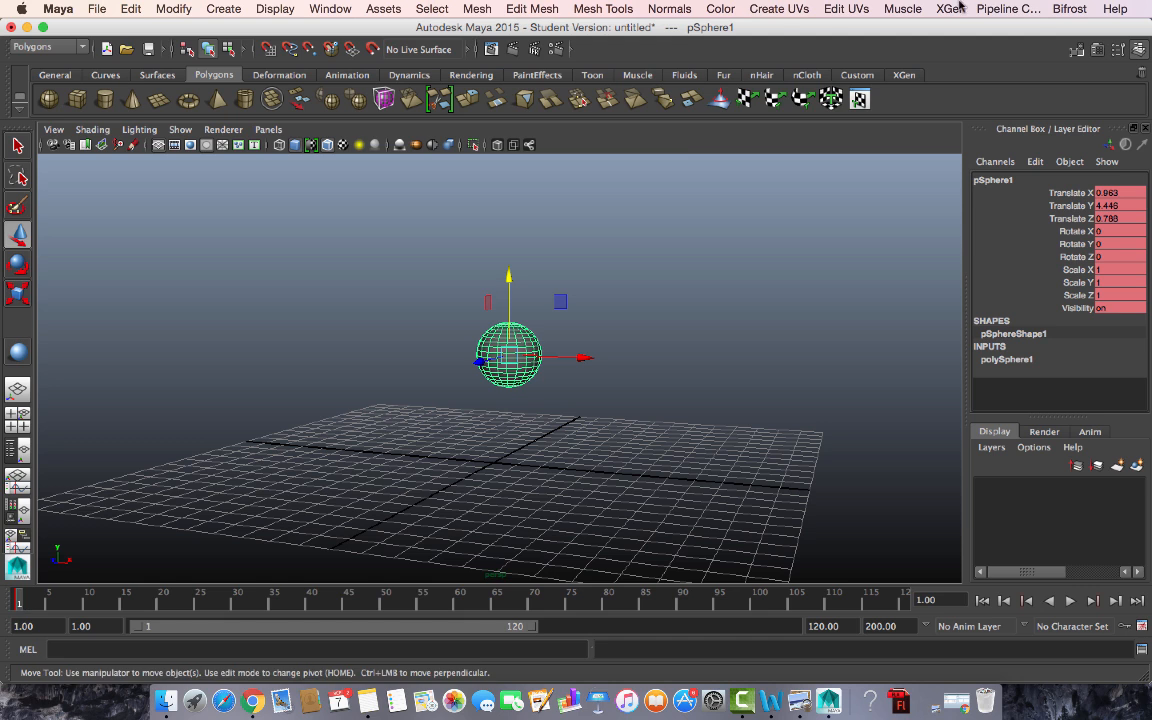
left_click_drag(512, 265, 512, 117)
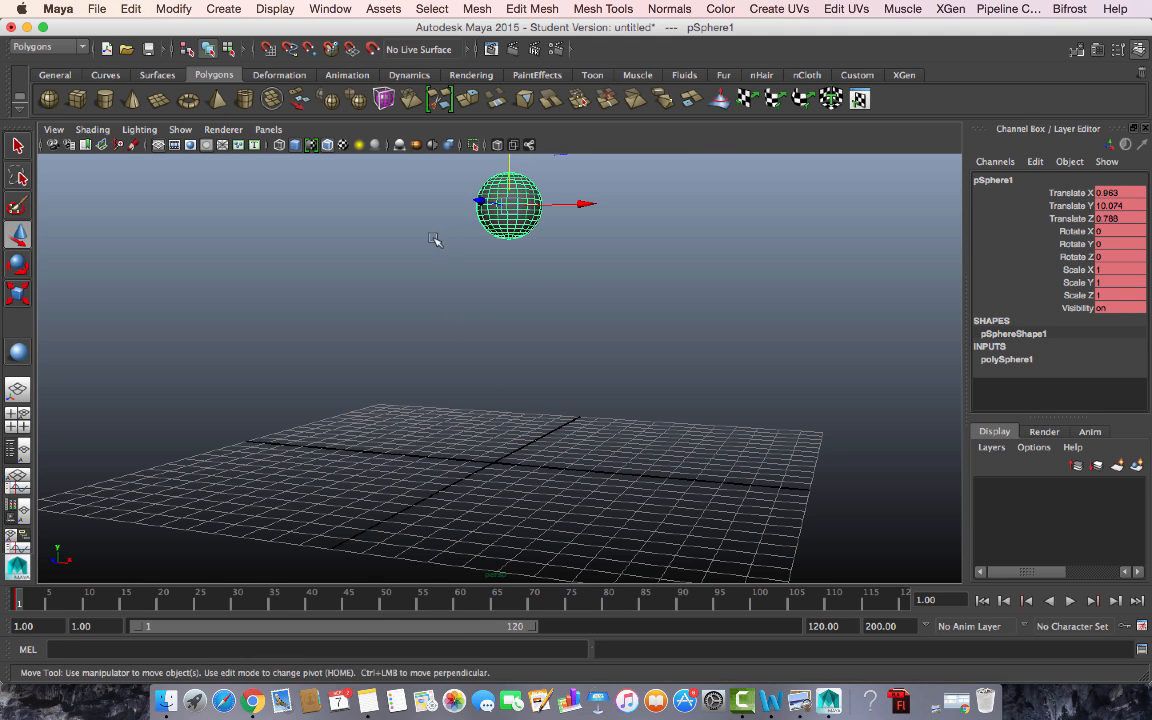
- Try a key at frame 3 with Translate Y 9.702, then undo it
left_click(25, 600)
mouse_move(22, 598)
left_mouse_down()
mouse_move(2, 597)
mouse_move(33, 598)
left_mouse_up()
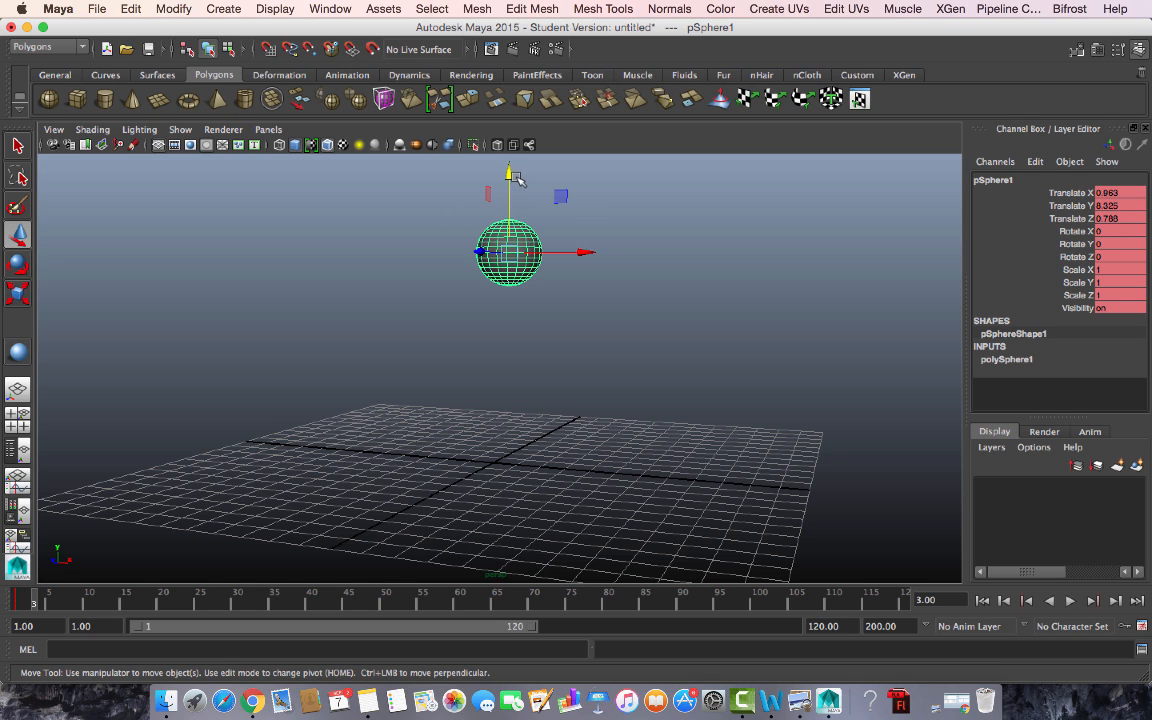
left_click_drag(510, 176, 508, 137)
key("s")
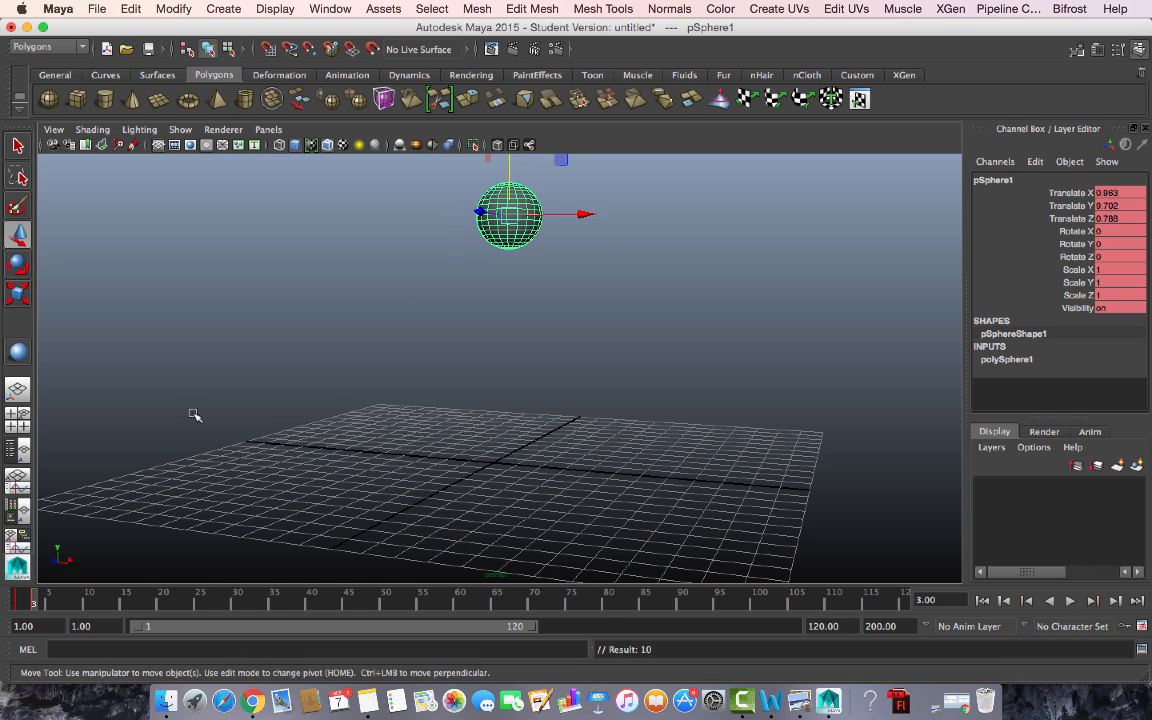
key("z")
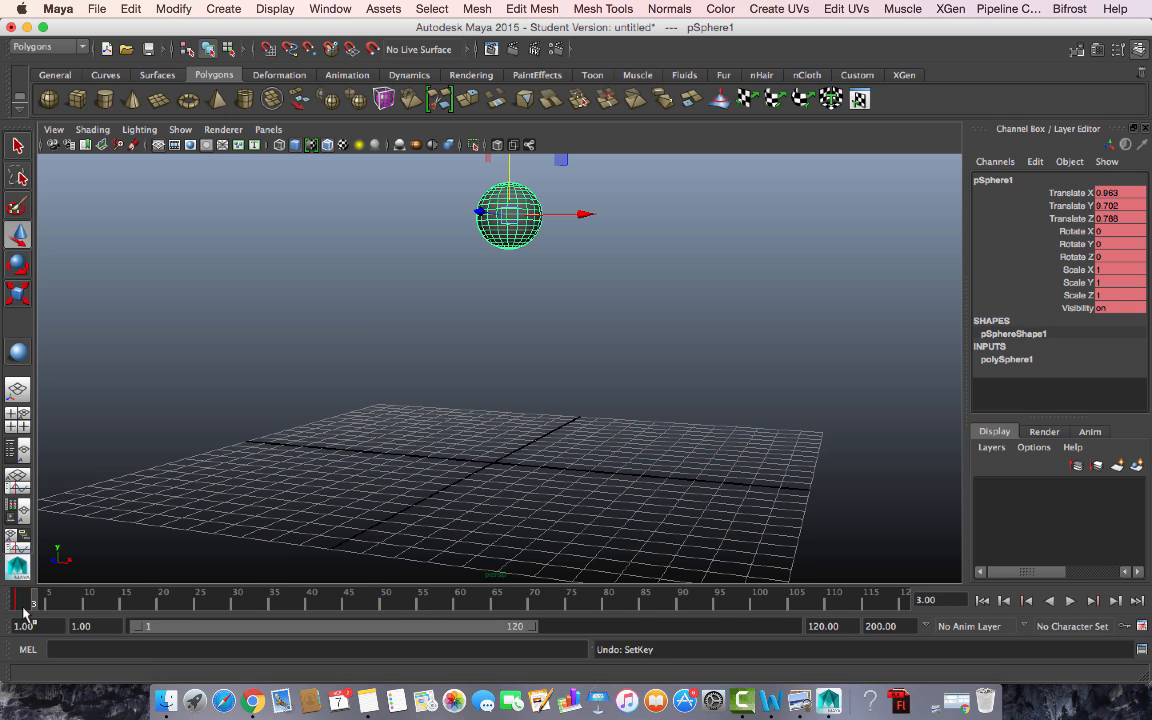
key("z")
- Key the sphere at Translate Y 10.052 on frame 1, then go to frame 15
left_click(20, 596)
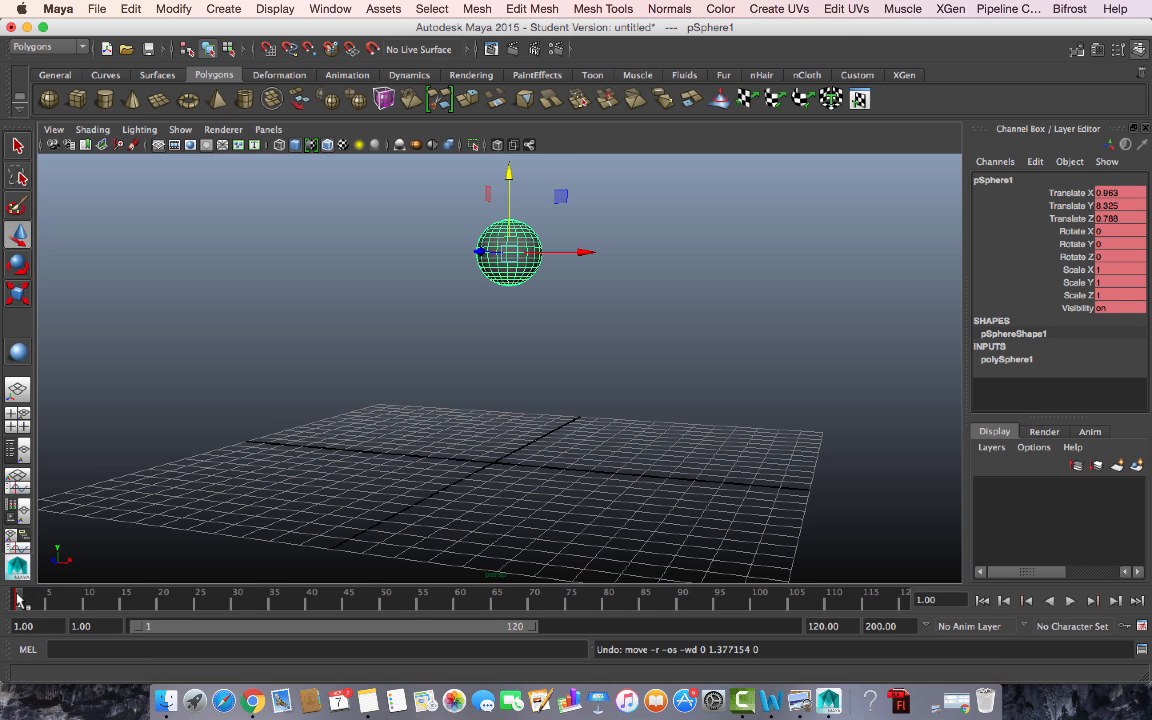
left_click_drag(511, 176, 515, 130)
key("s")
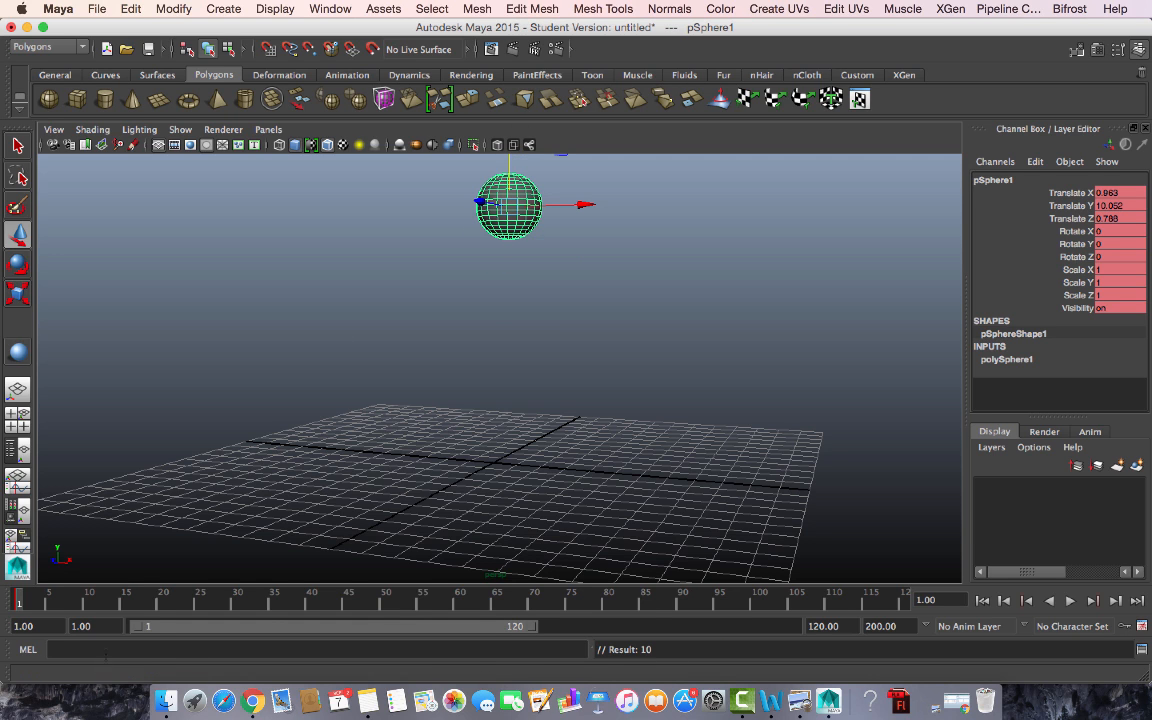
left_click(124, 600)
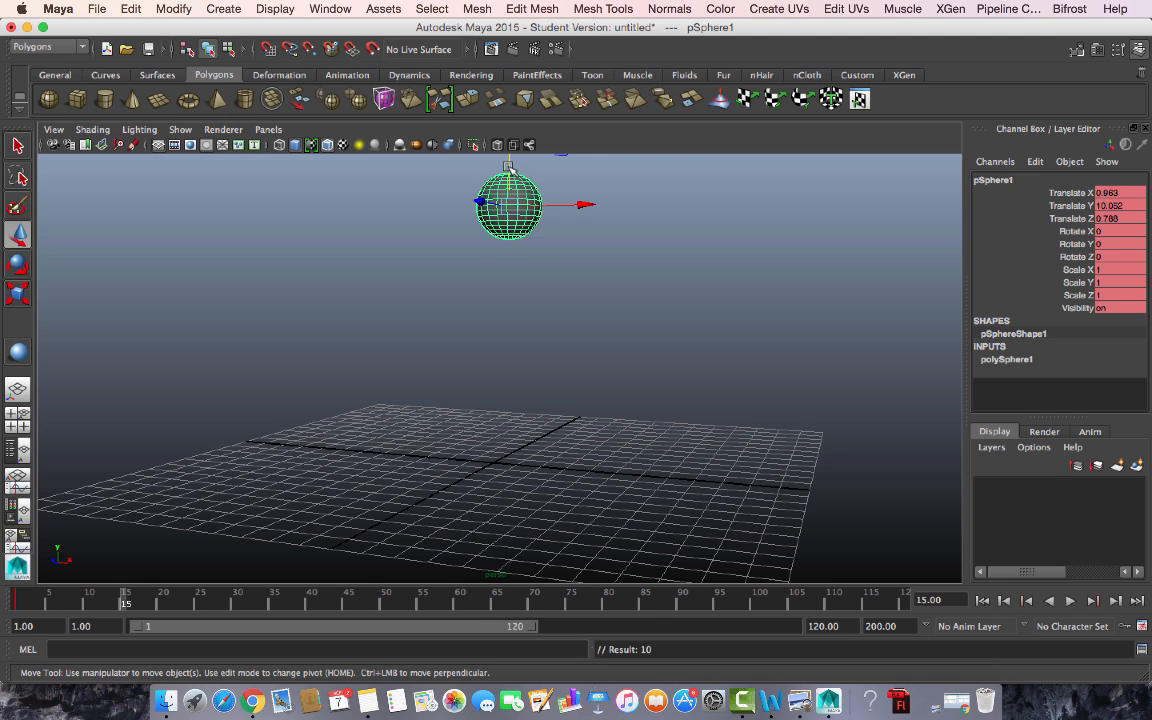
- Key Translate Y 6.12 at frame 15, replay, then lower the sphere at frame 25
left_click_drag(509, 193, 510, 278)
key("s")
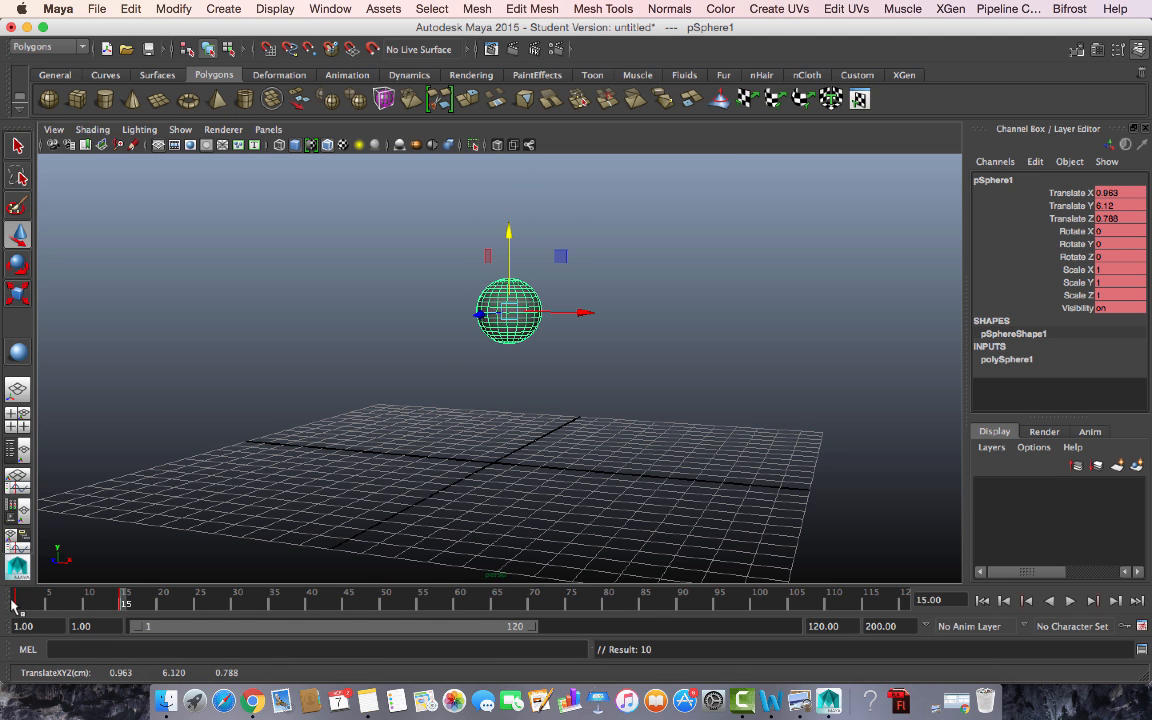
left_click(14, 601)
key("alt+v")
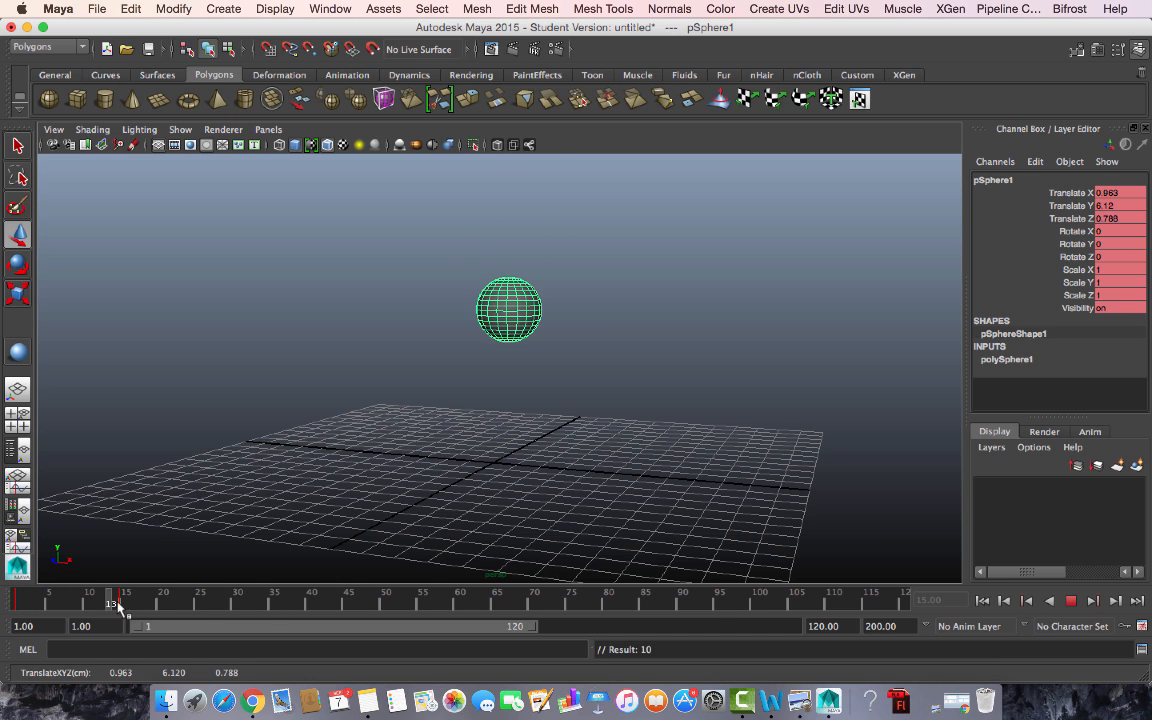
left_click_drag(118, 603, 200, 610)
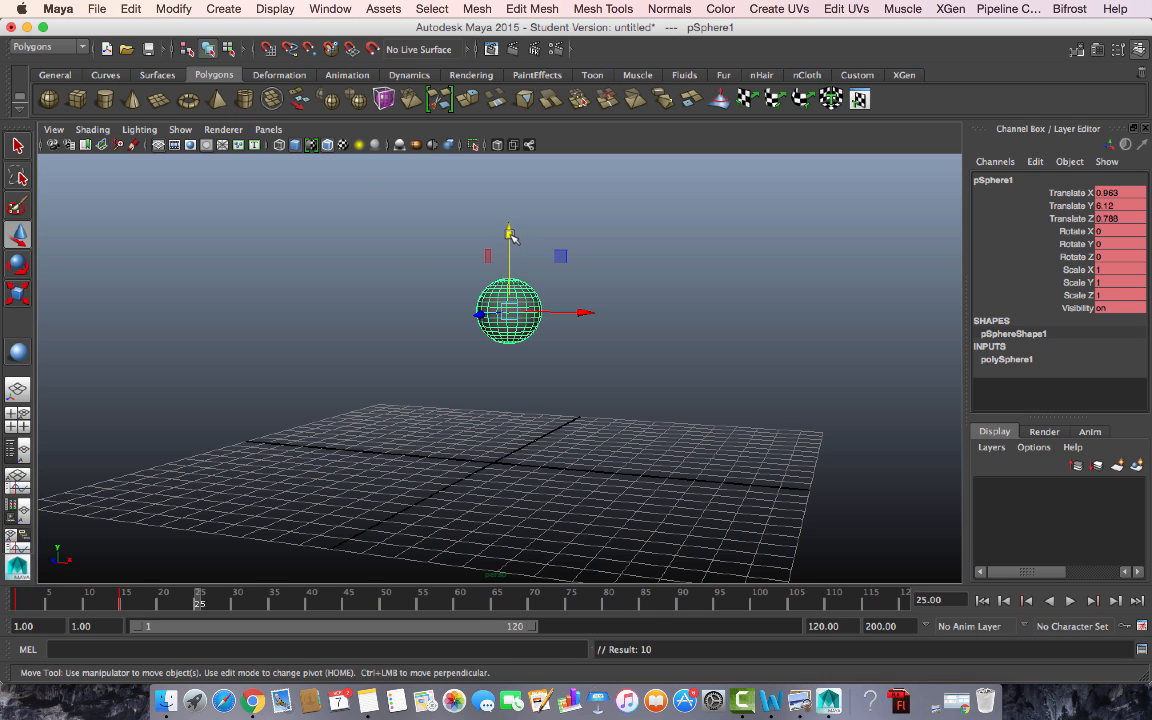
left_click_drag(510, 234, 510, 307)
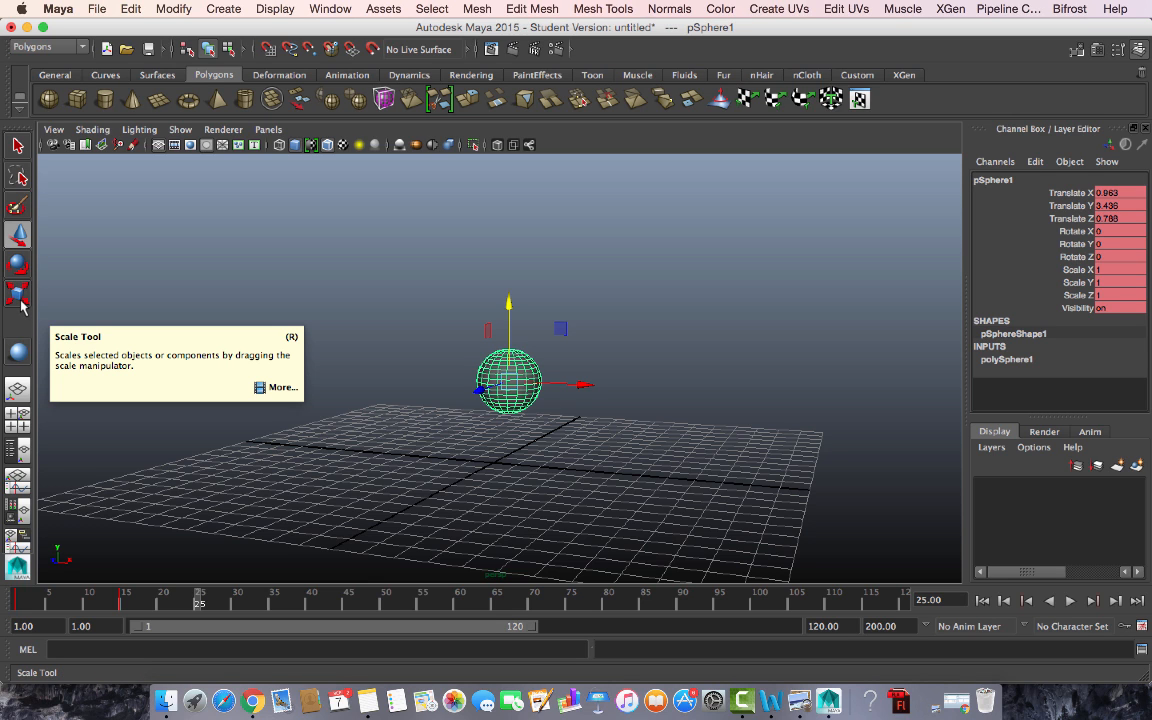
- Stretch the sphere to Scale Y 1.354 at frame 25 and show the four-view layout
left_click(18, 233)
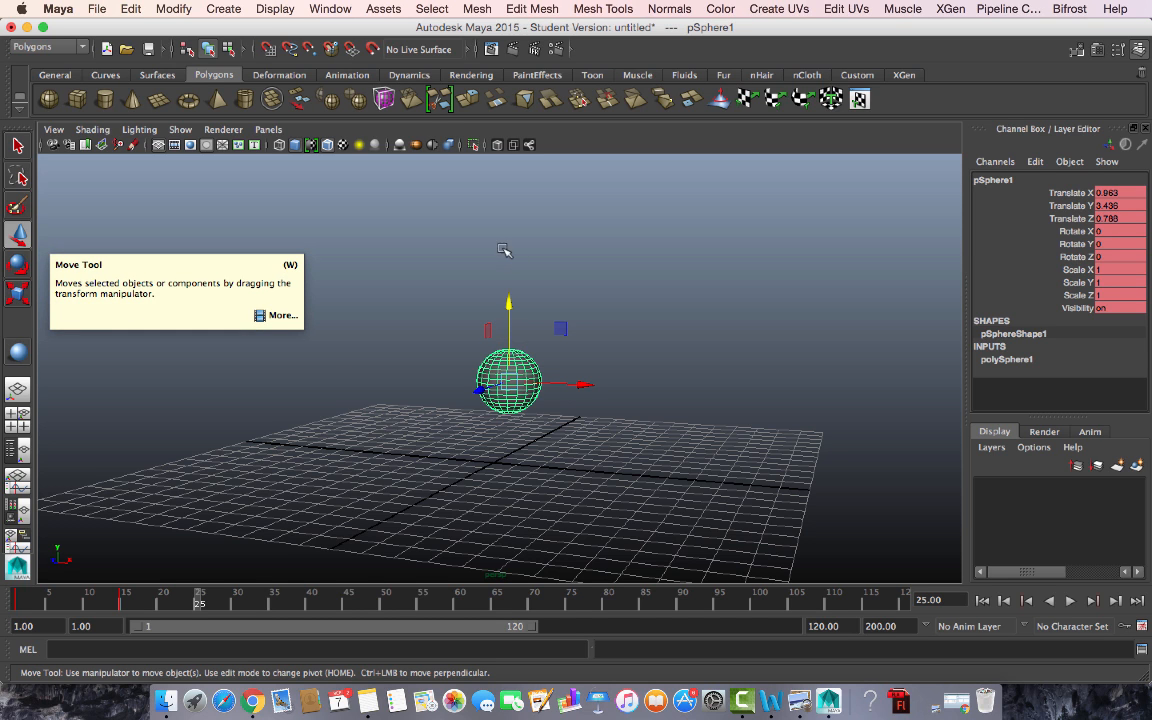
key("r")
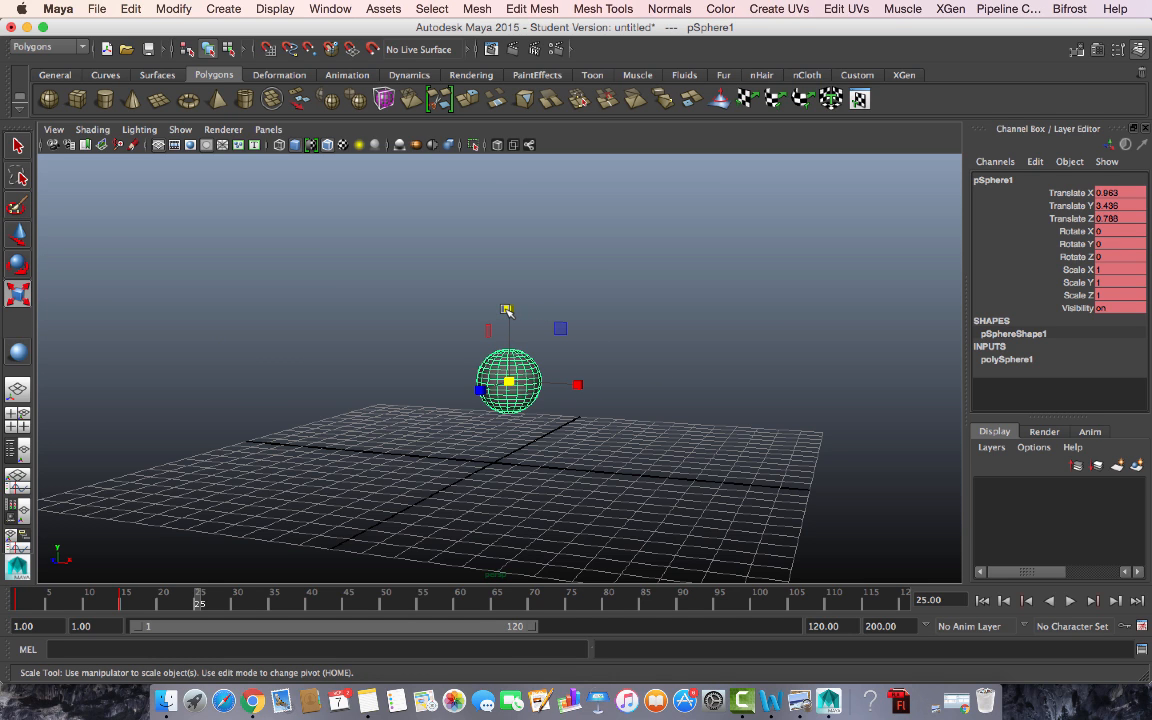
left_click_drag(507, 309, 509, 289)
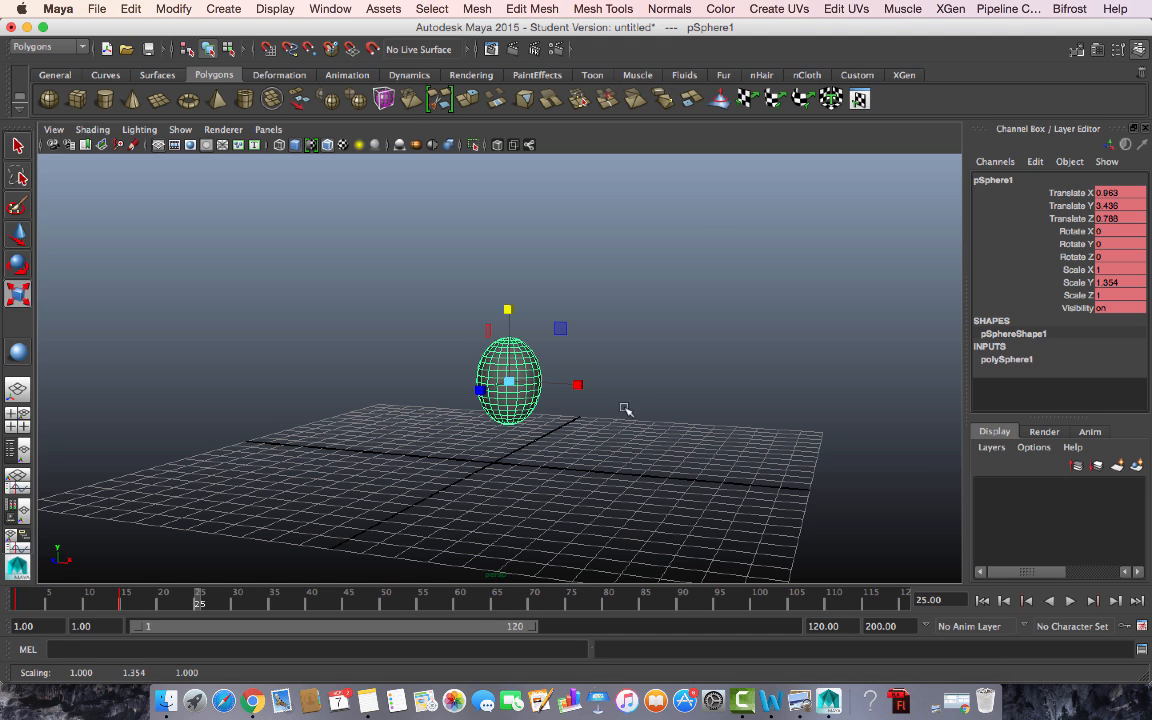
left_click_drag(720, 409, 662, 417, "alt")
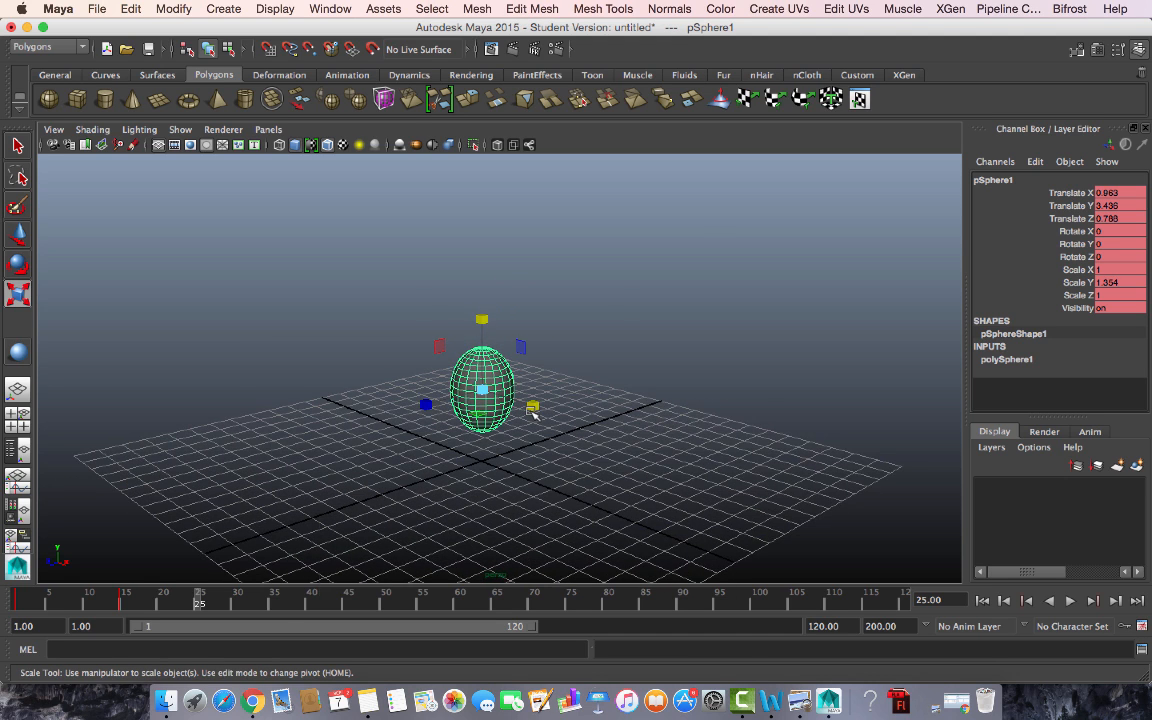
key("space")
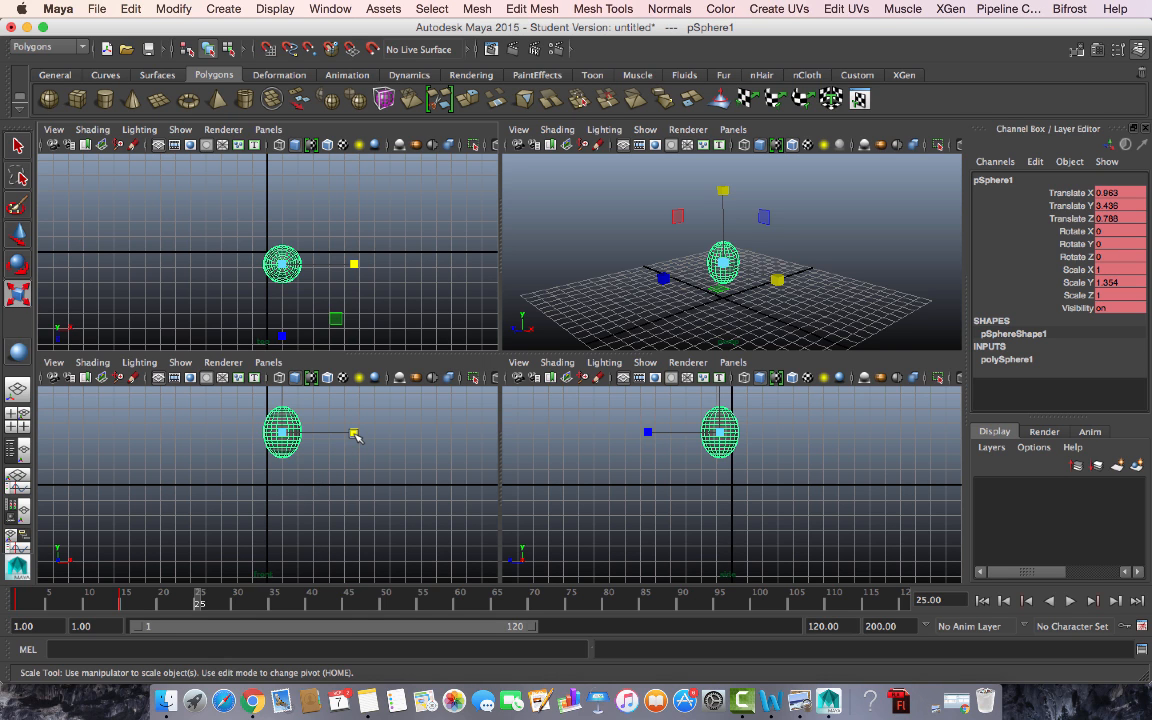
- Narrow pSphere1 to Scale X 0.812 and maximize the perspective view
left_click_drag(354, 432, 340, 432)
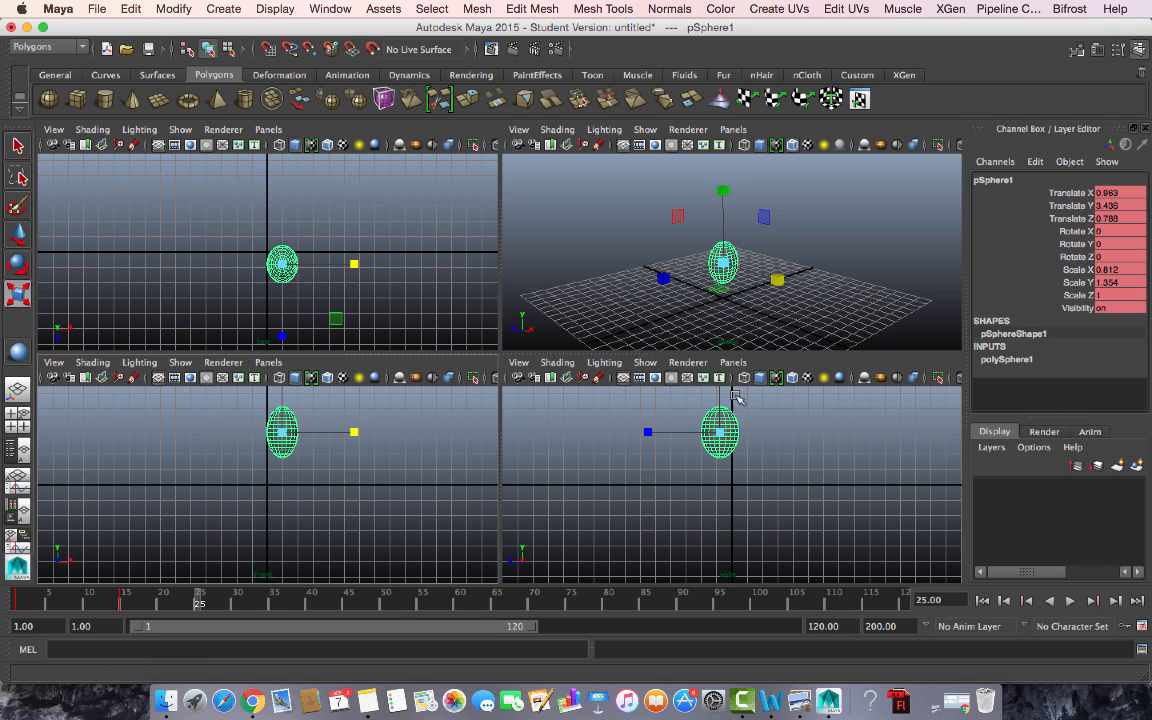
key("space")
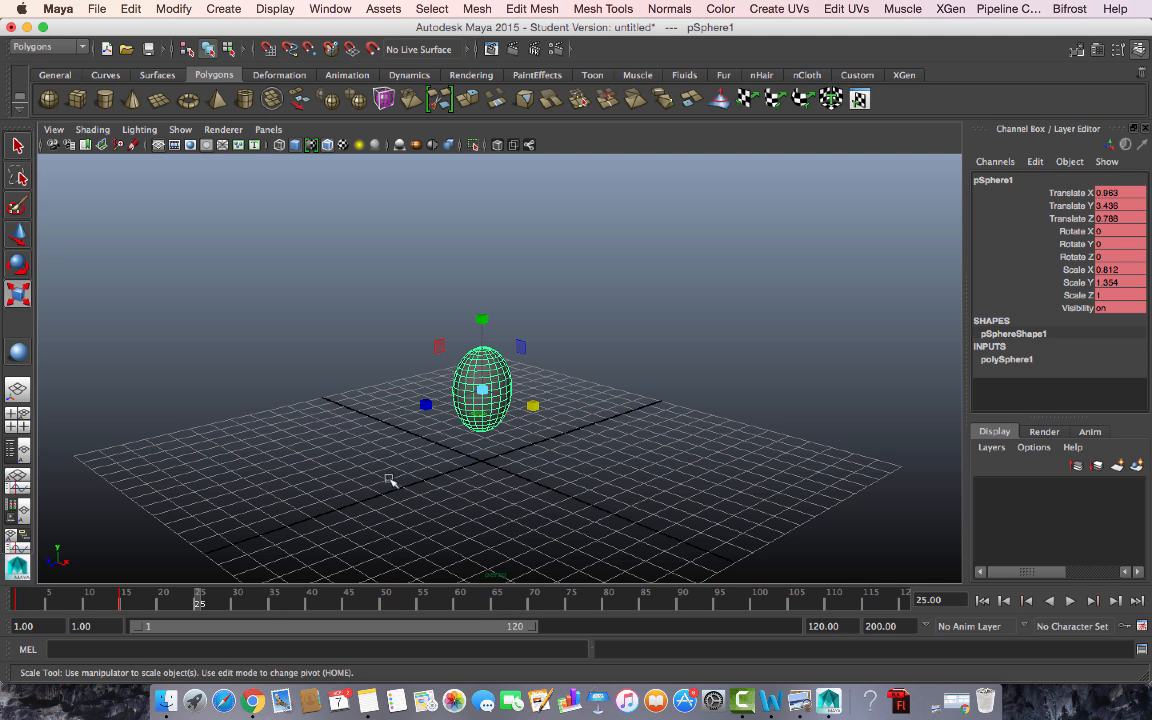
- Key the stretched pose at frame 25, then play from frame 1 and scrub to frame 24
key("s")
left_click(21, 601)
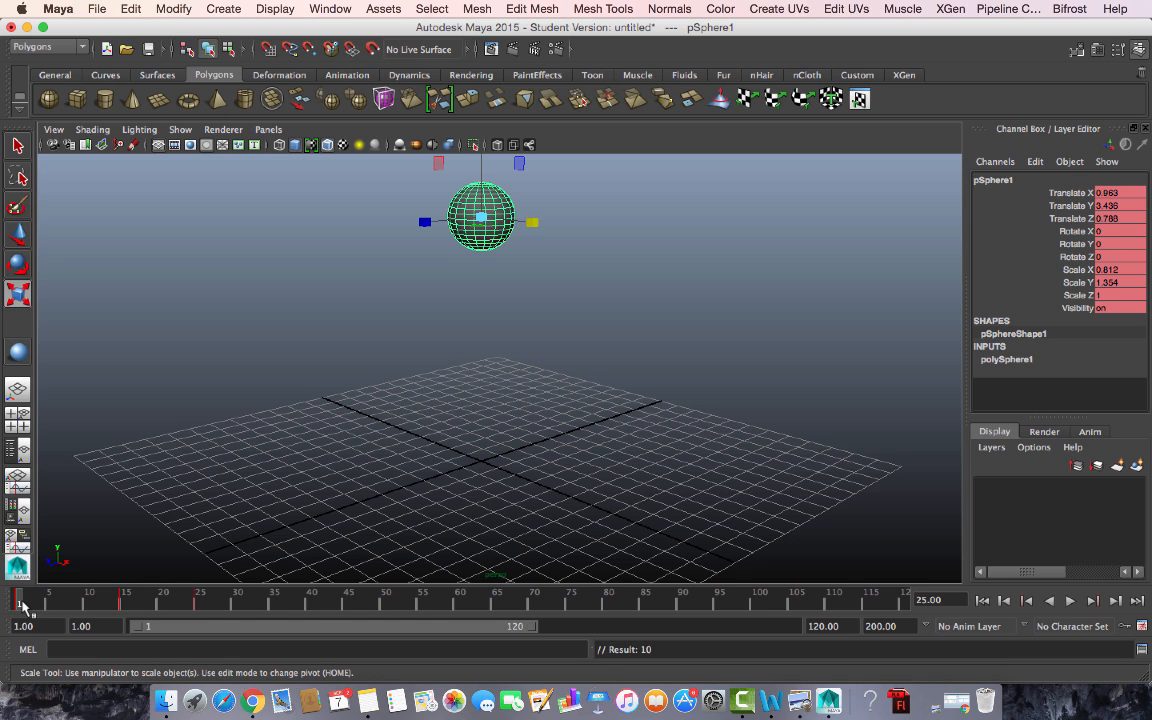
key("alt+v")
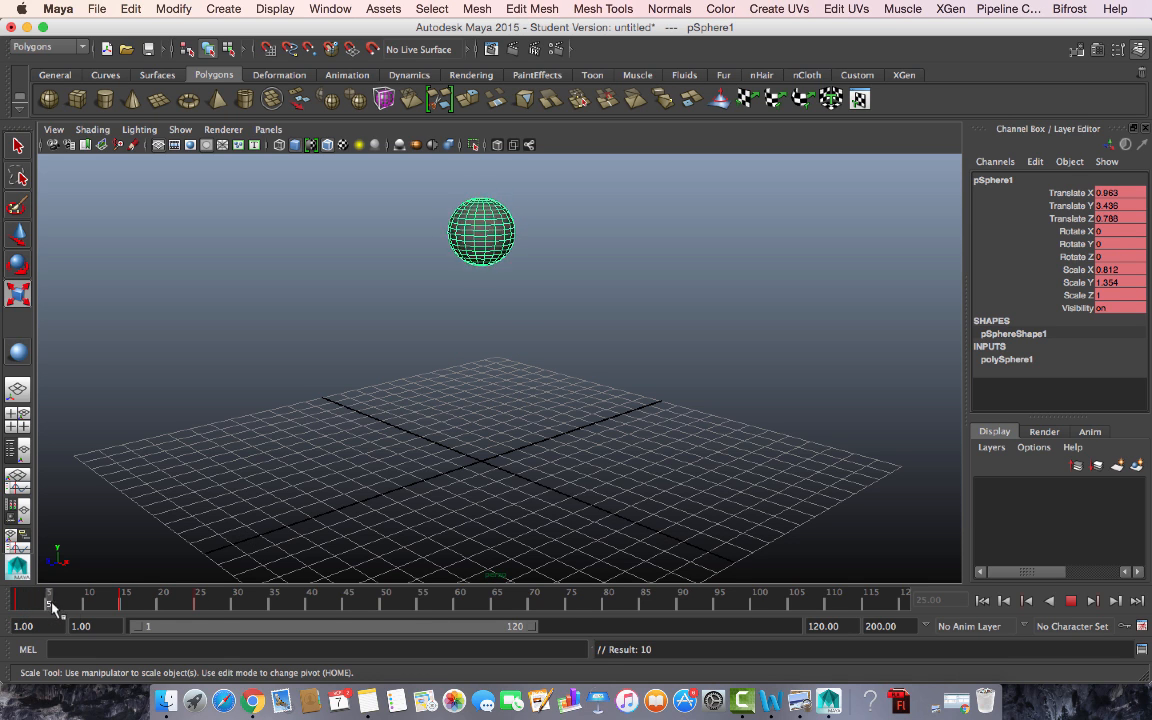
left_click_drag(127, 607, 191, 607)
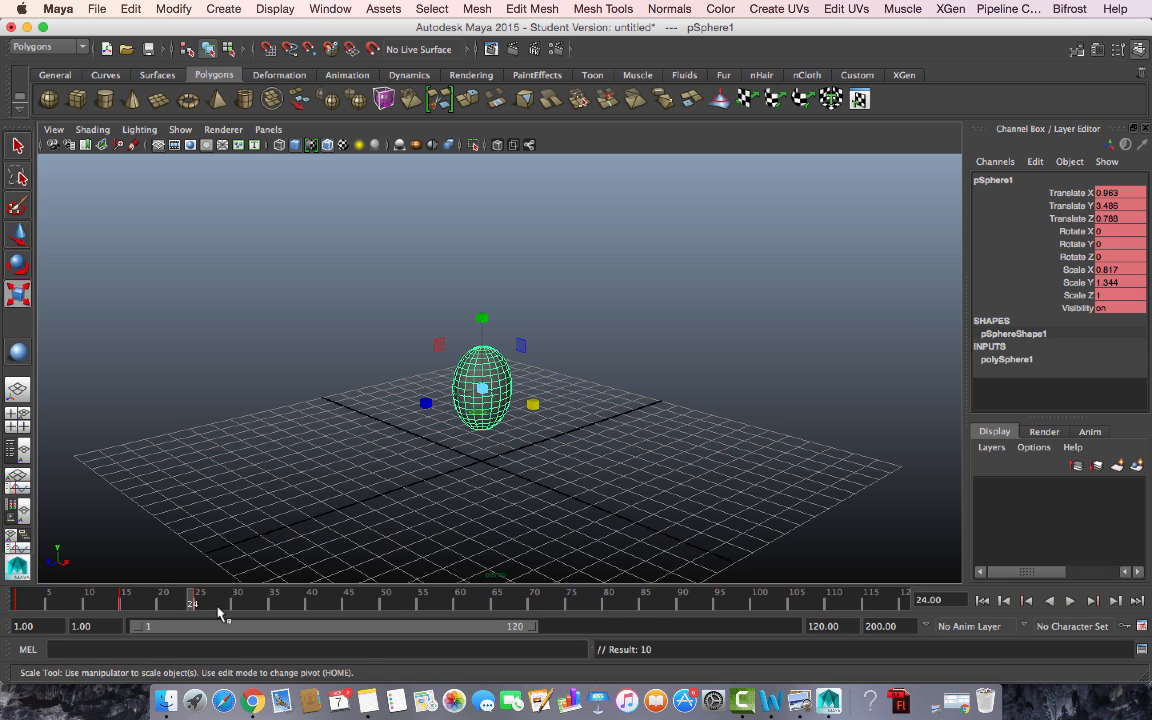
left_click_drag(676, 581, 703, 522, "alt")
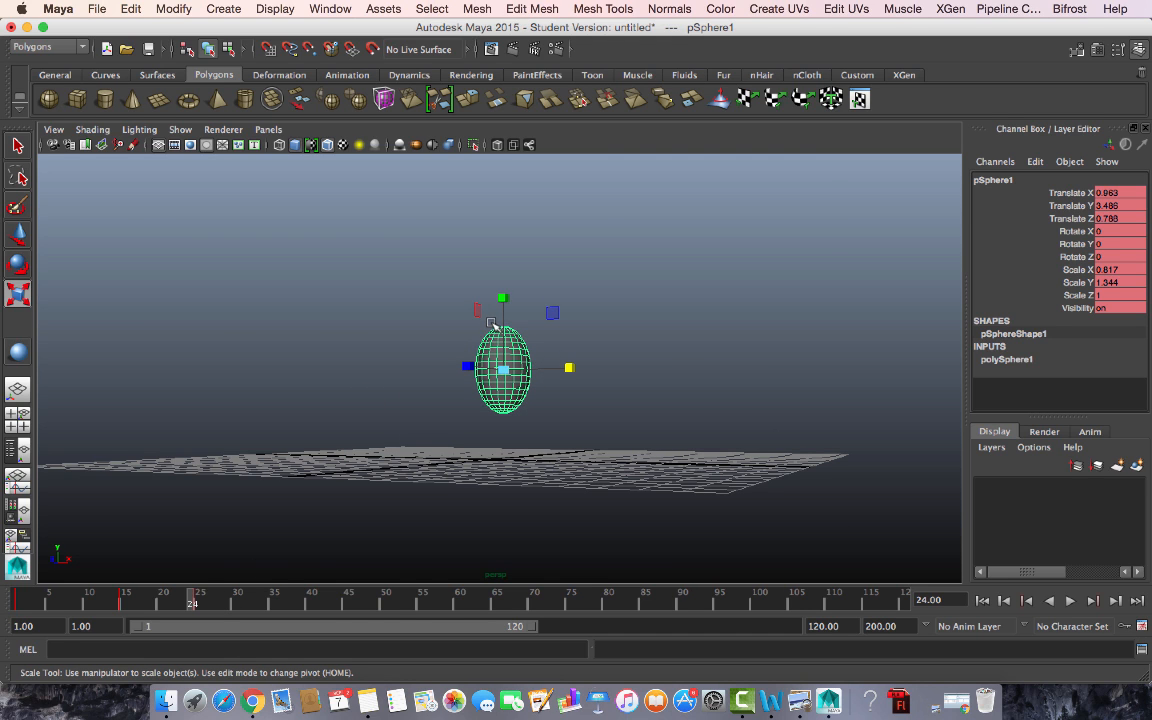
- At frame 34, lower the sphere nearly onto the grid
left_click(267, 604)
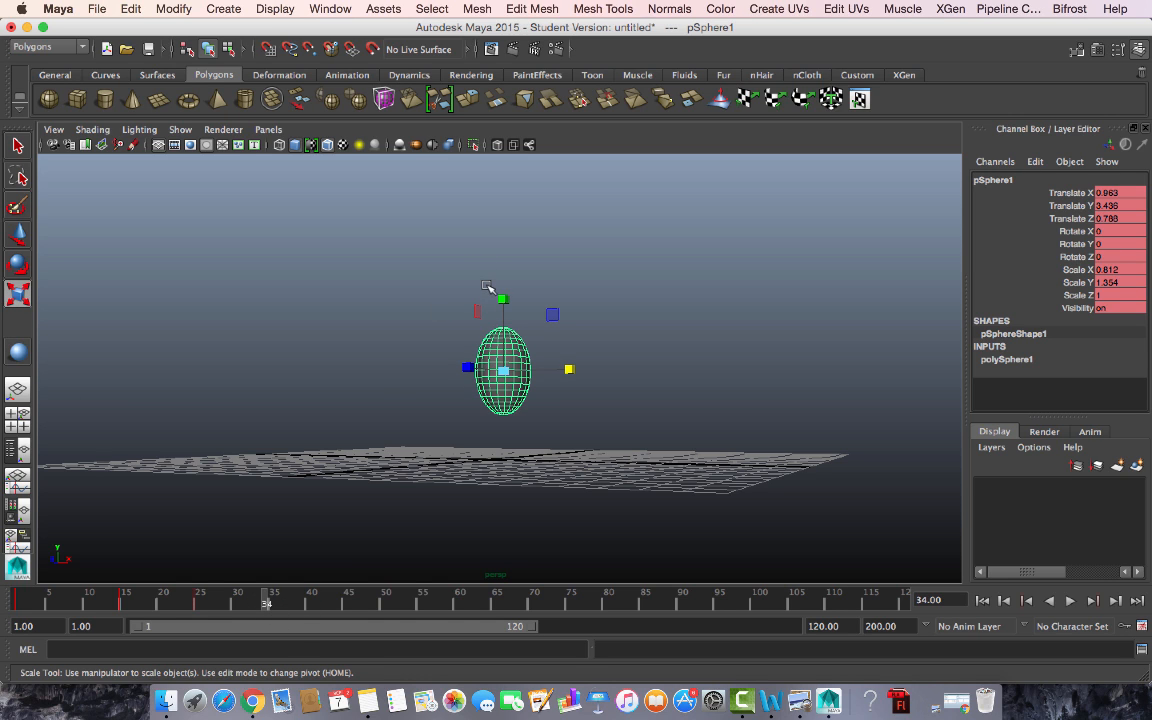
key("w")
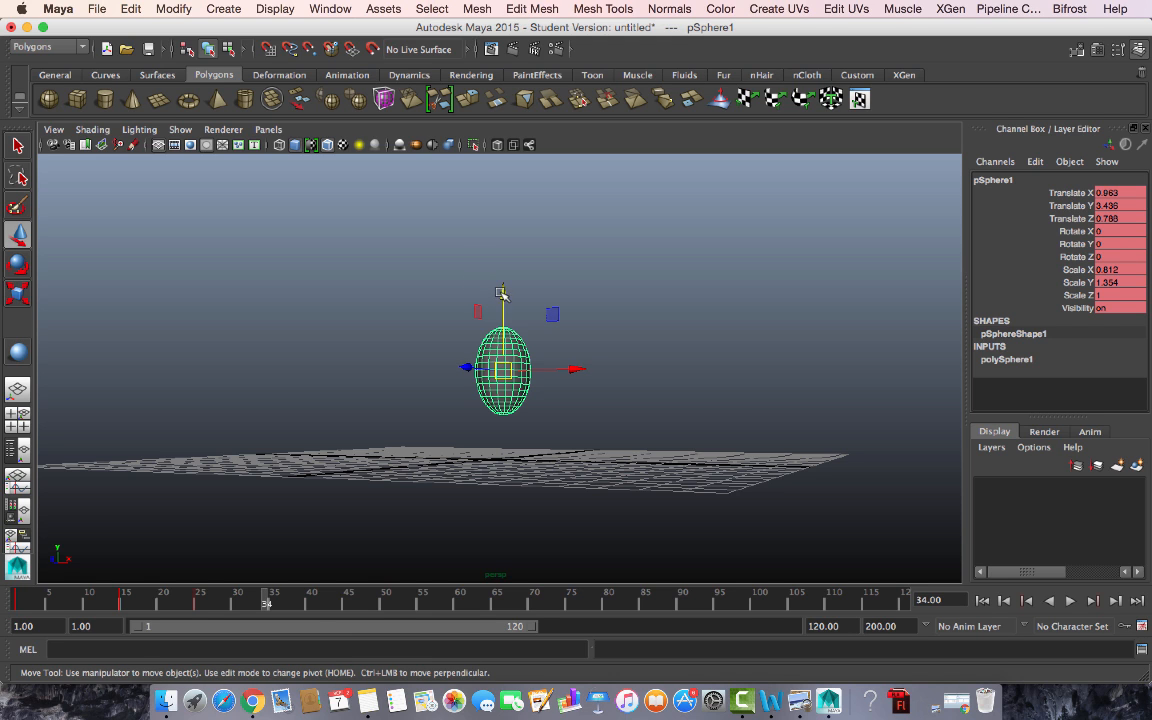
left_click_drag(501, 296, 501, 350)
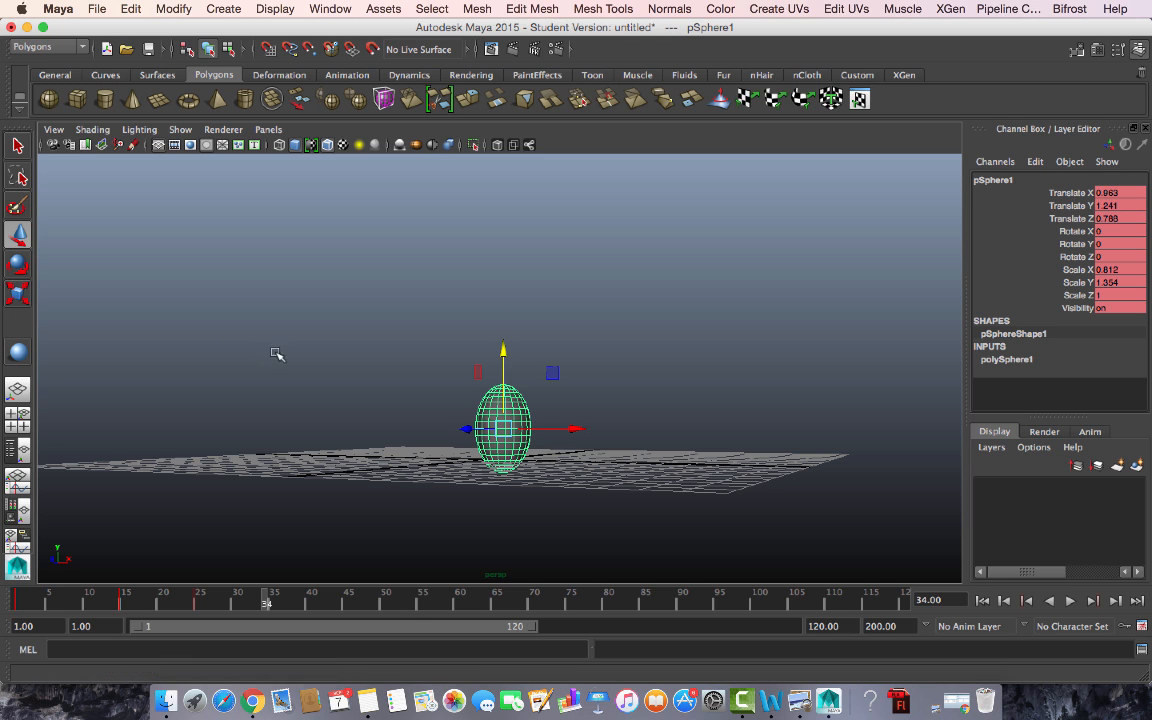
- In front view, widen the sphere back to a round shape
key("r")
key("space")
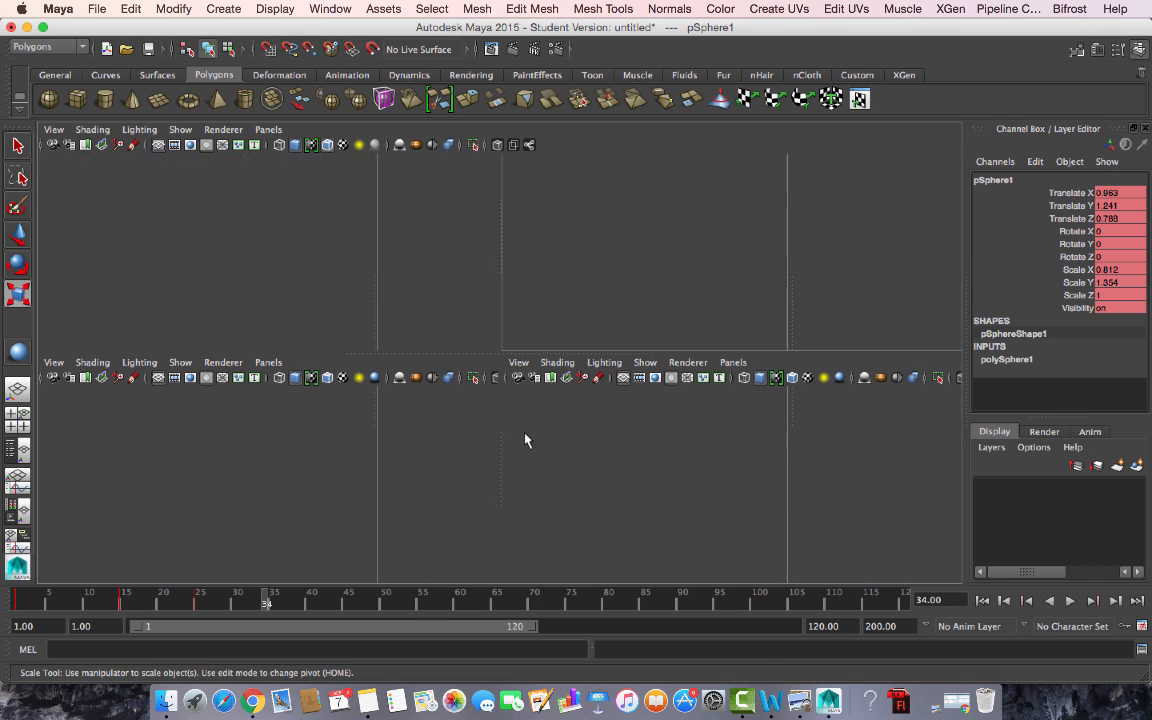
key("space")
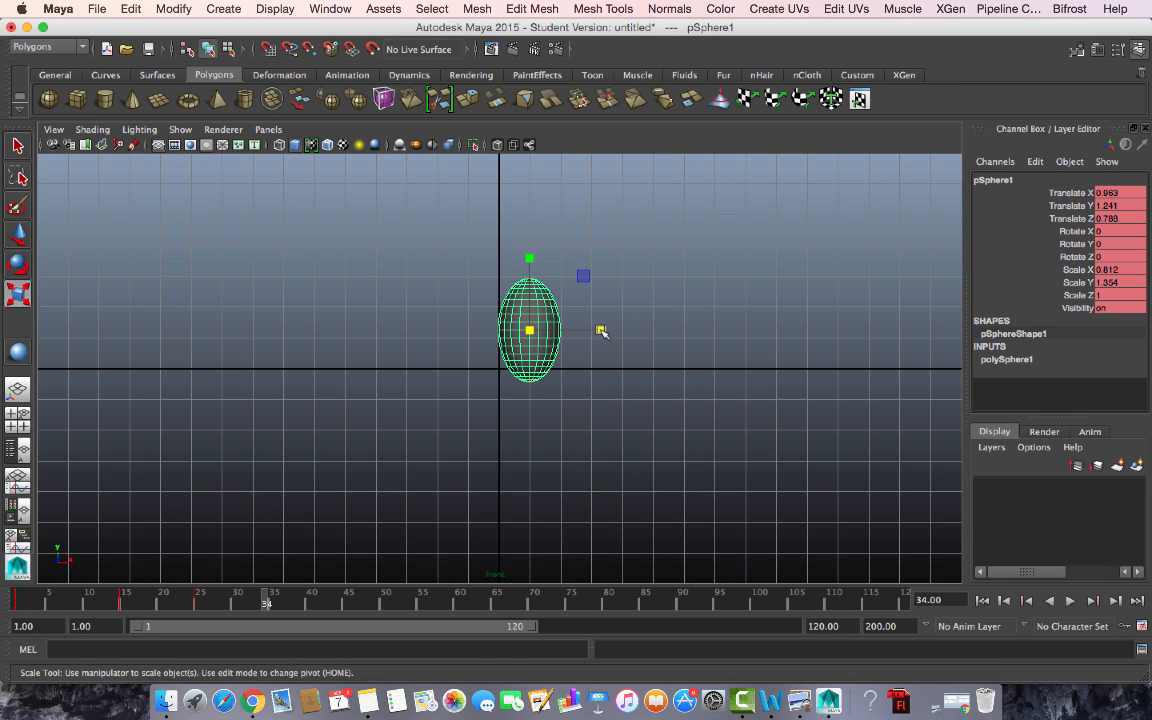
left_click_drag(601, 331, 643, 341)
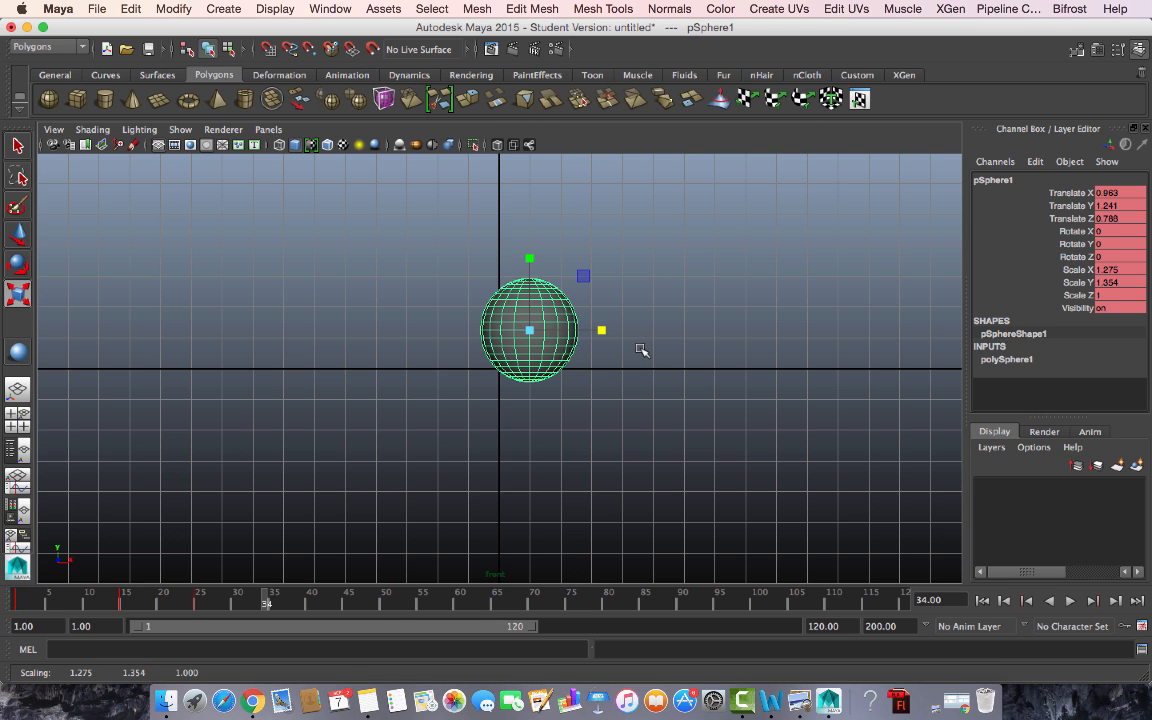
key("space")
key("space")
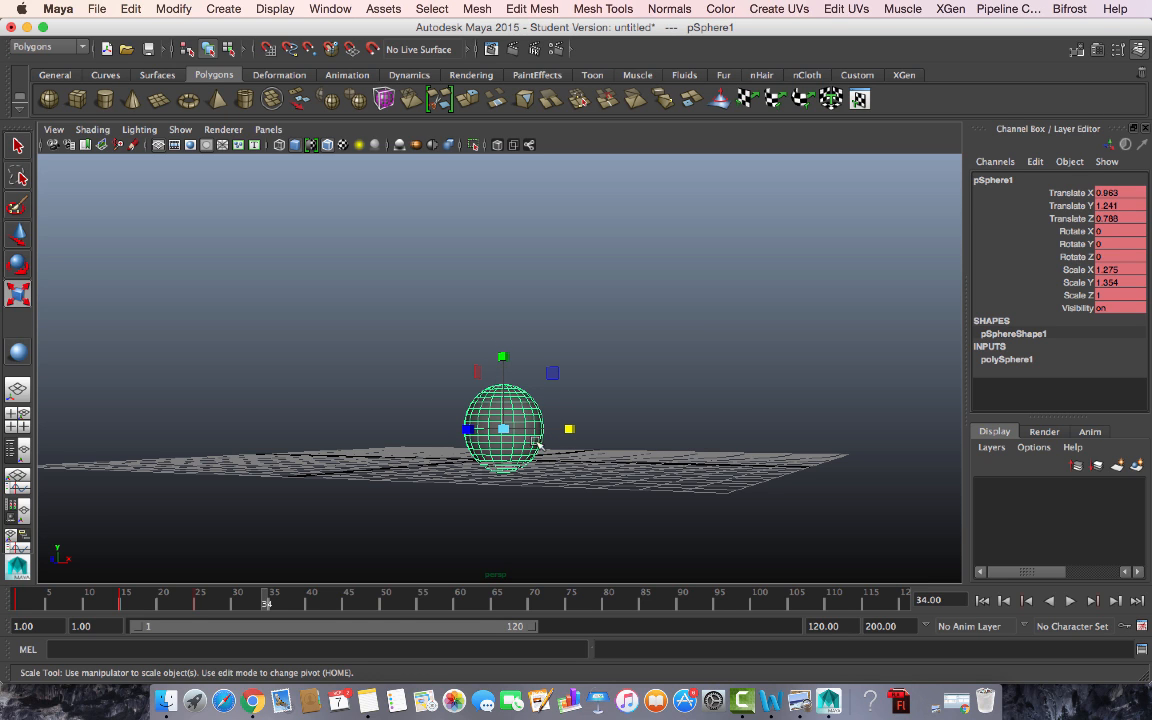
- Squash the sphere vertically and widen it, then step to frame 35
key("space")
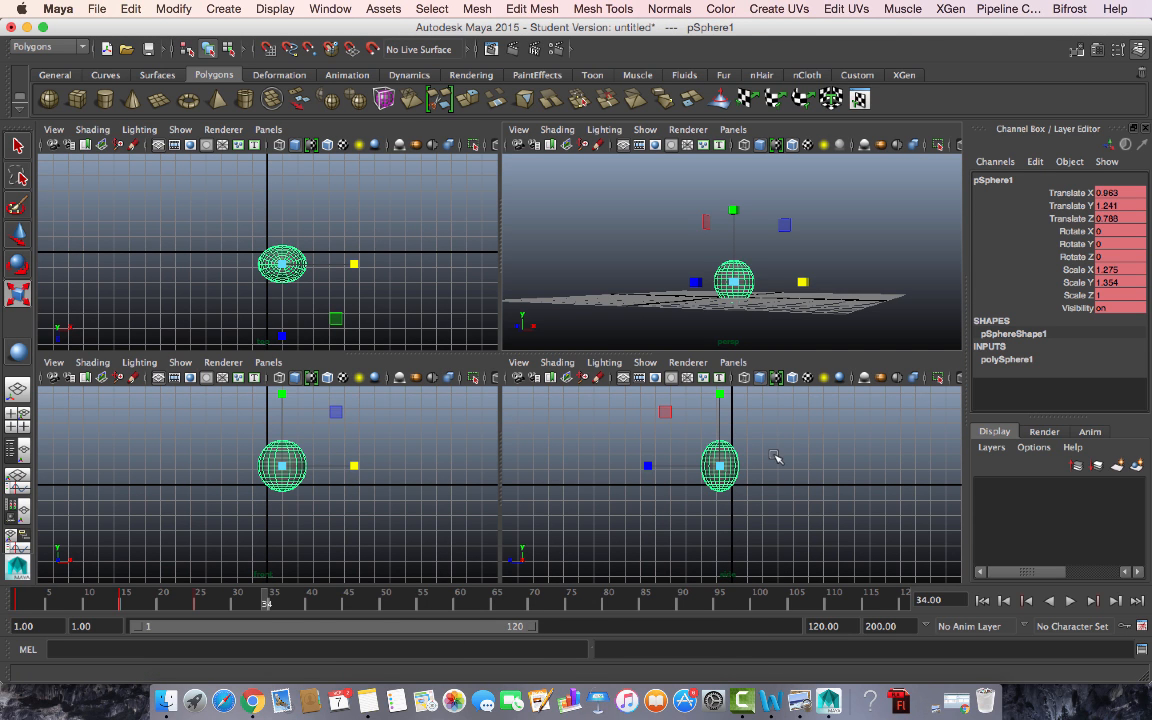
key("space")
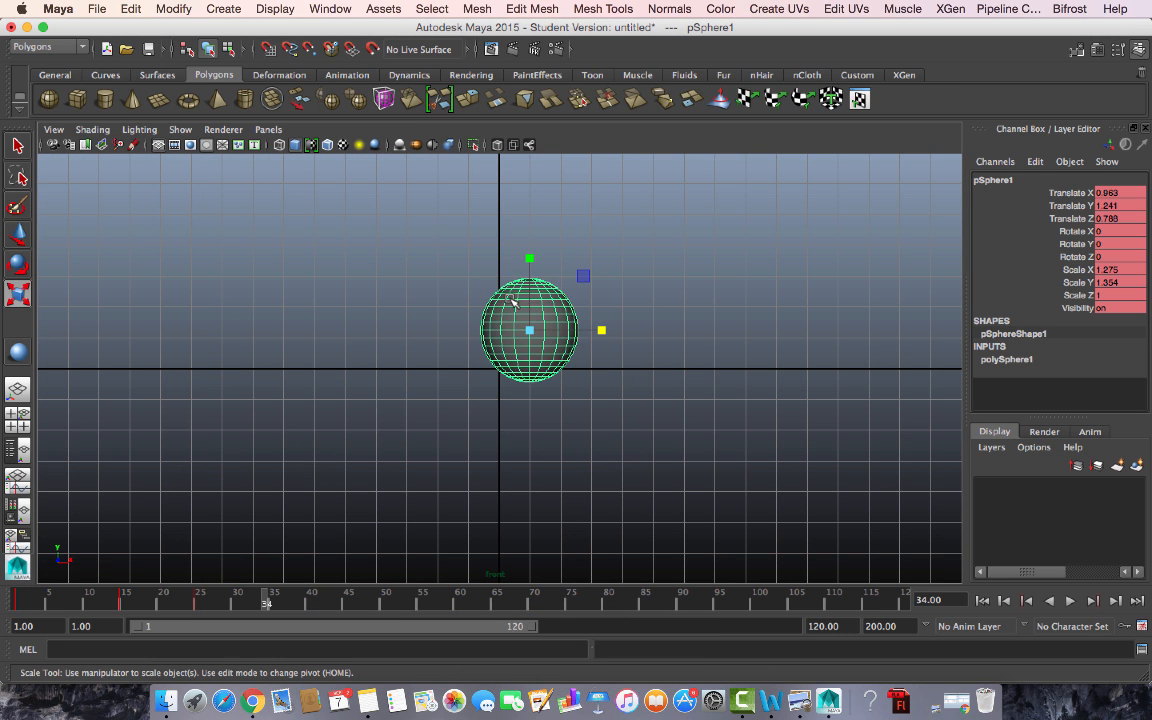
left_click_drag(530, 260, 529, 276)
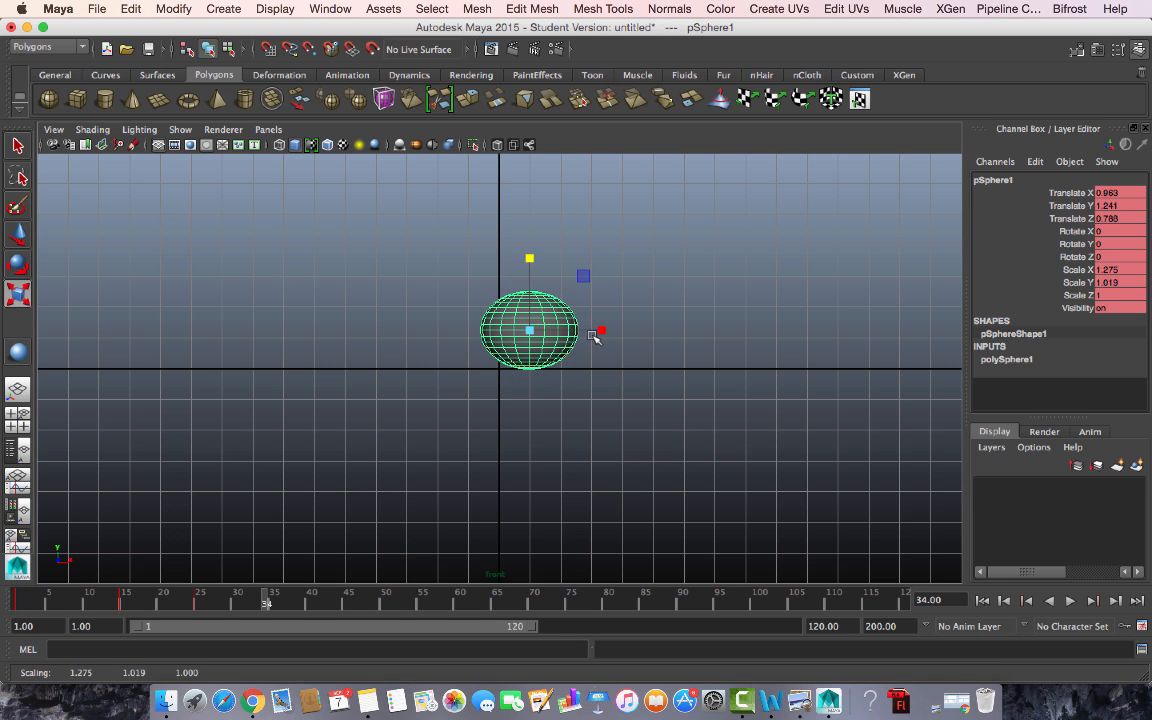
left_click_drag(600, 330, 614, 334)
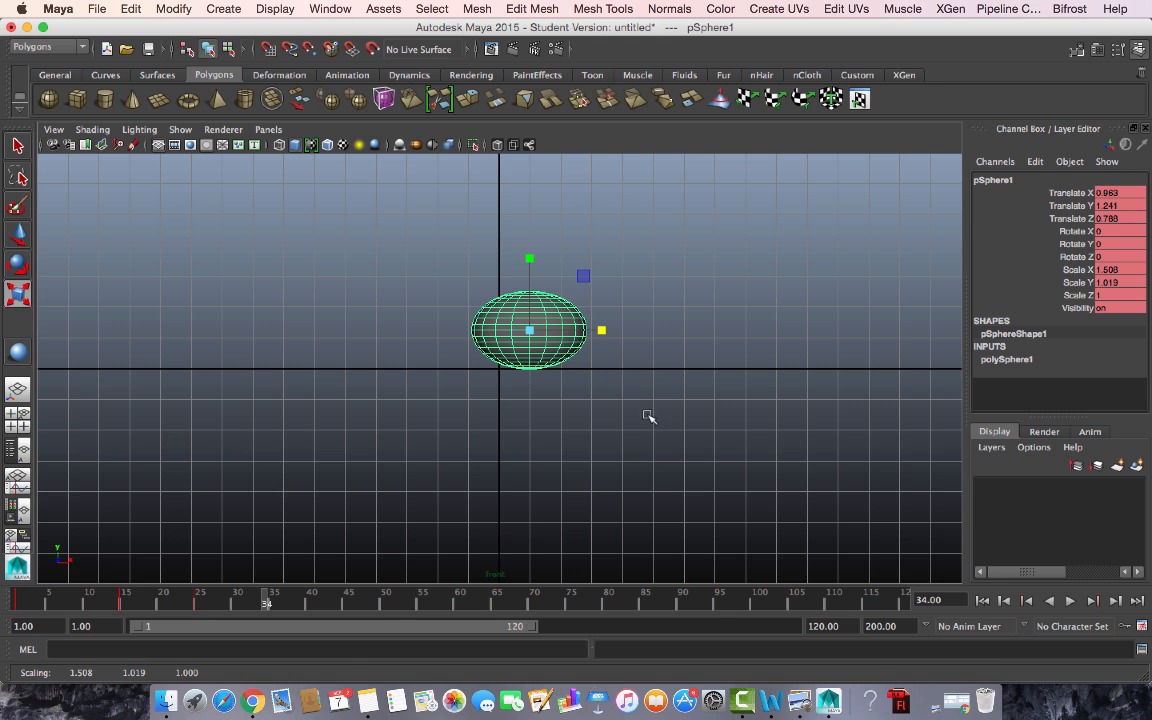
key("space")
key("space")
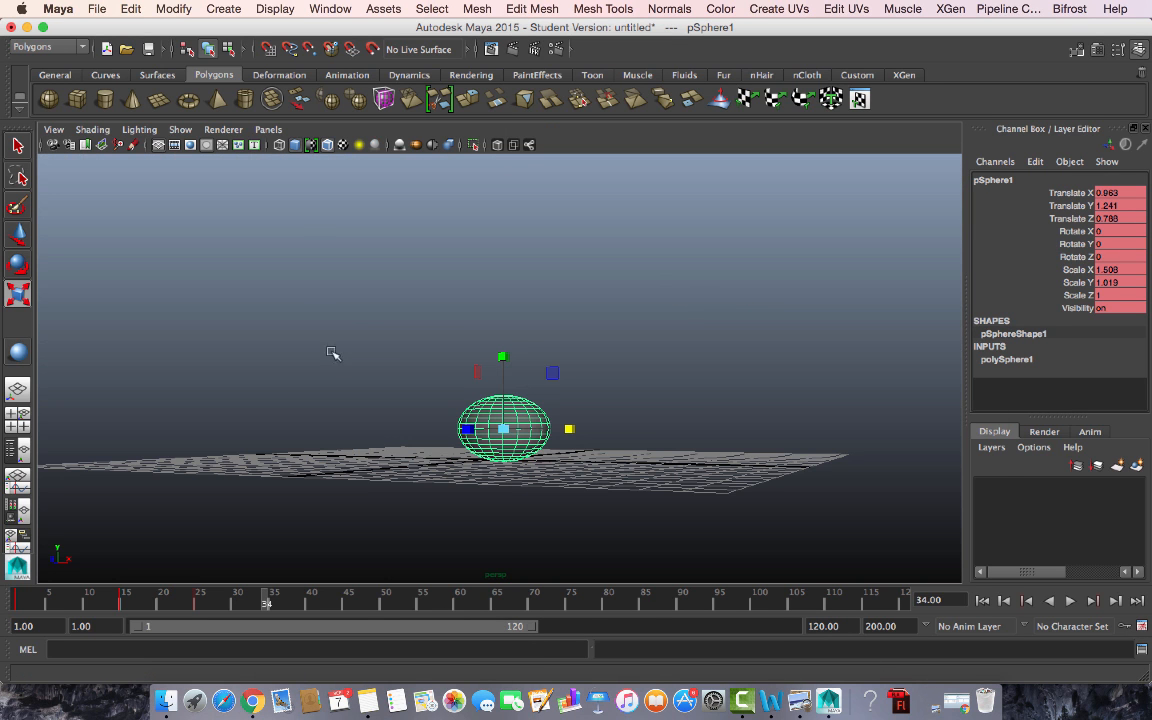
left_click(270, 606)
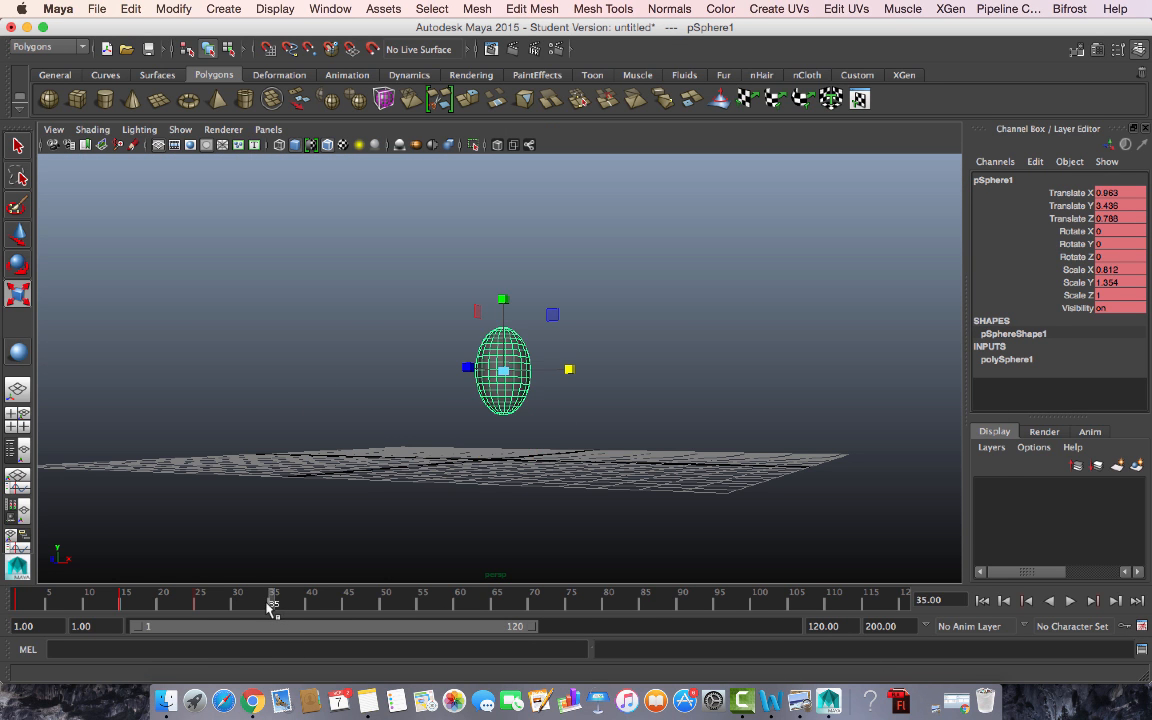
- Play from frame 34 to 35 and lower the sphere to Translate Y 1.396
left_click(266, 606)
key("alt+v")
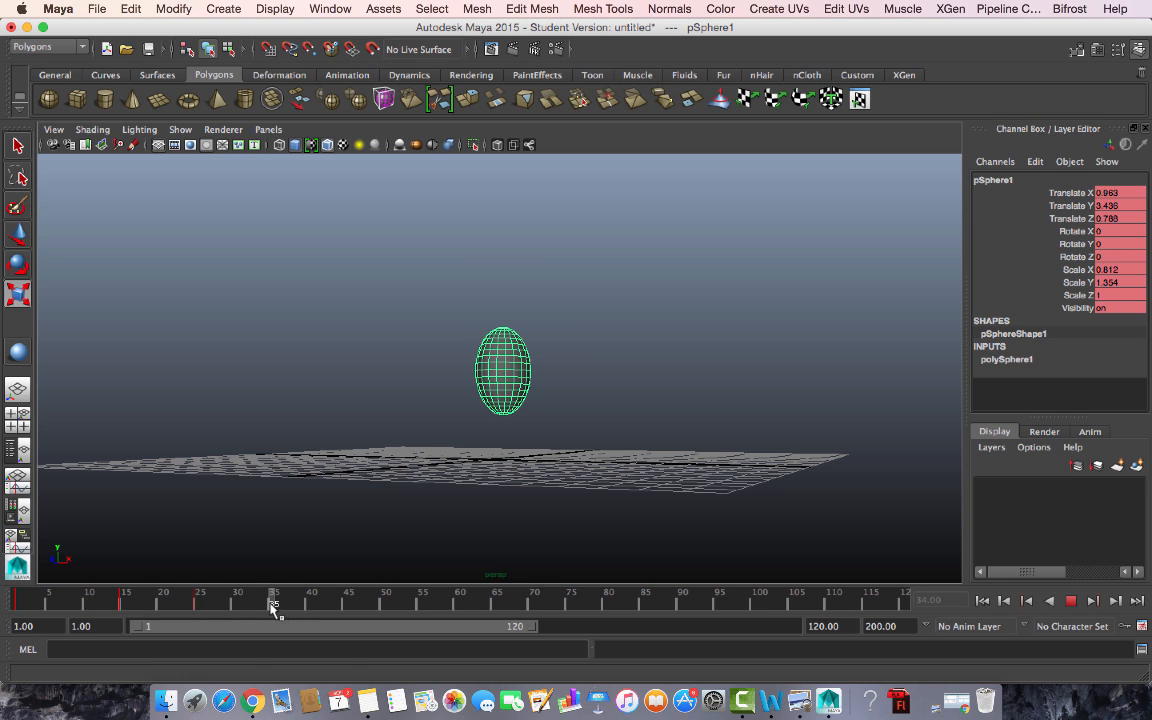
key("alt+v")
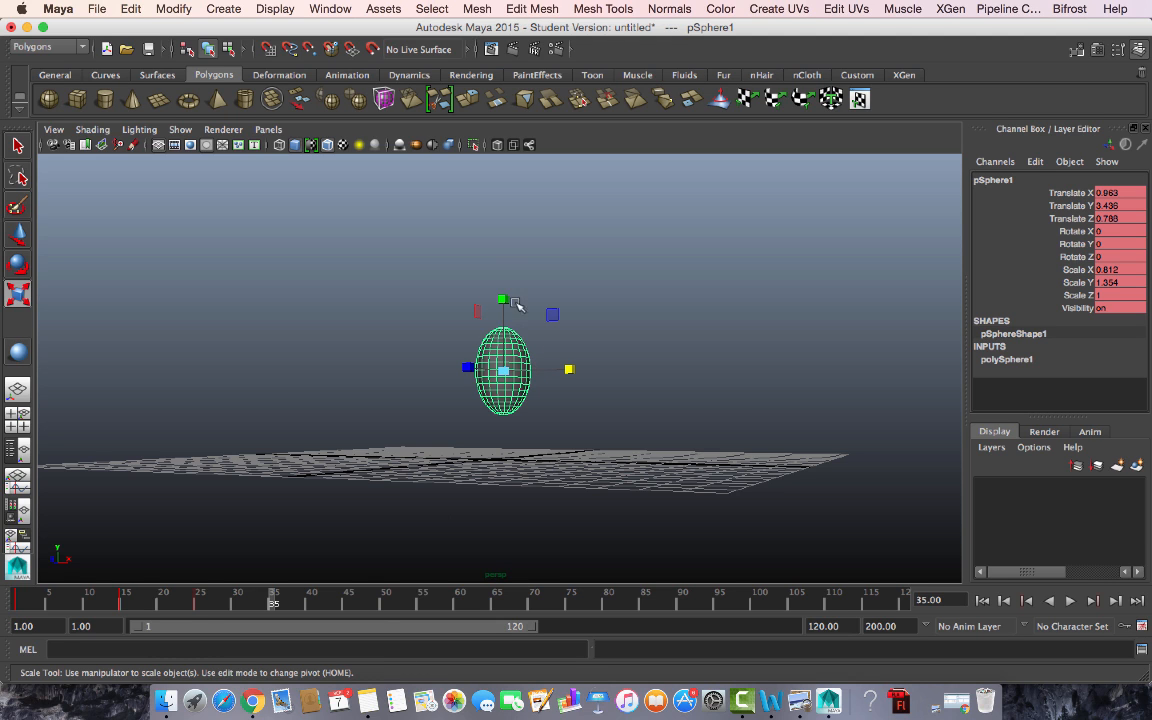
key("w")
left_click_drag(504, 301, 494, 352)
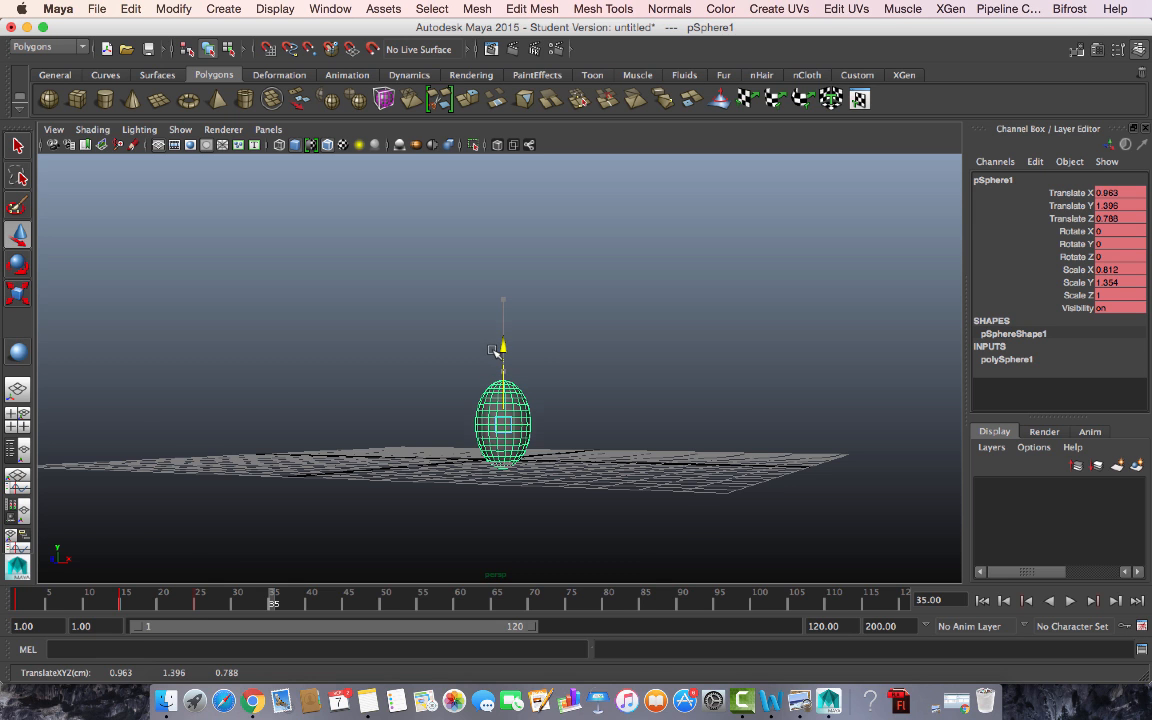
- In front view, squash the sphere to Scale X 1.42 and Scale Y 1.005
key("space")
key("space")
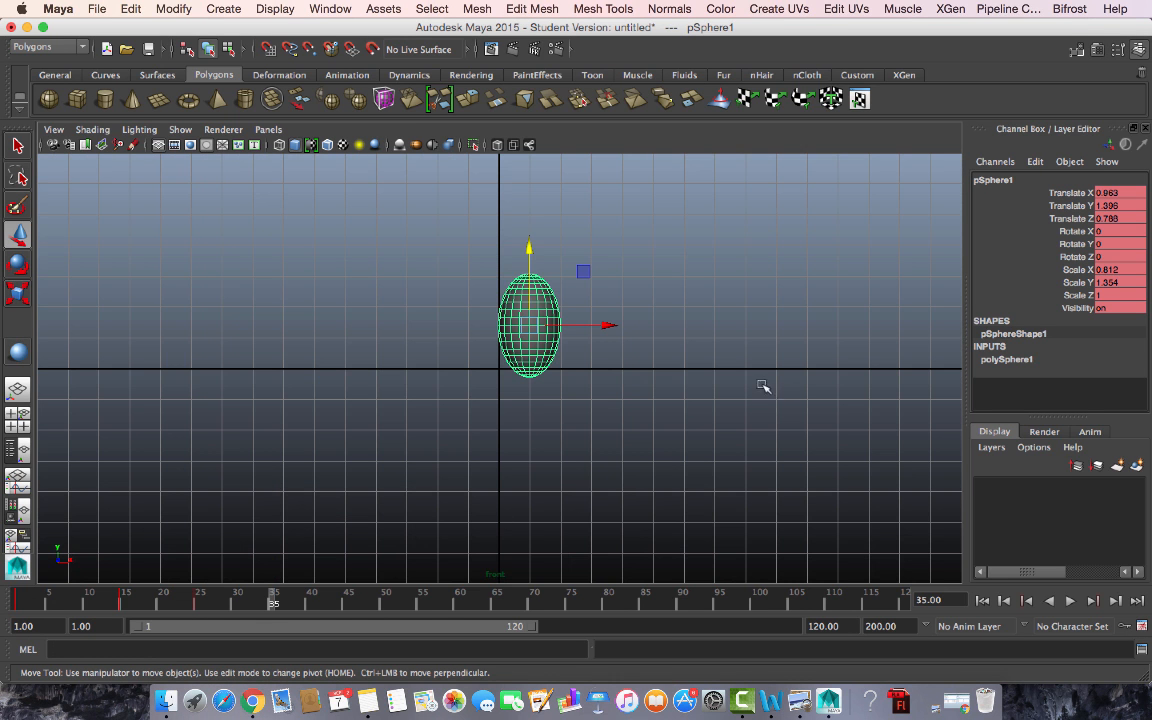
key("r")
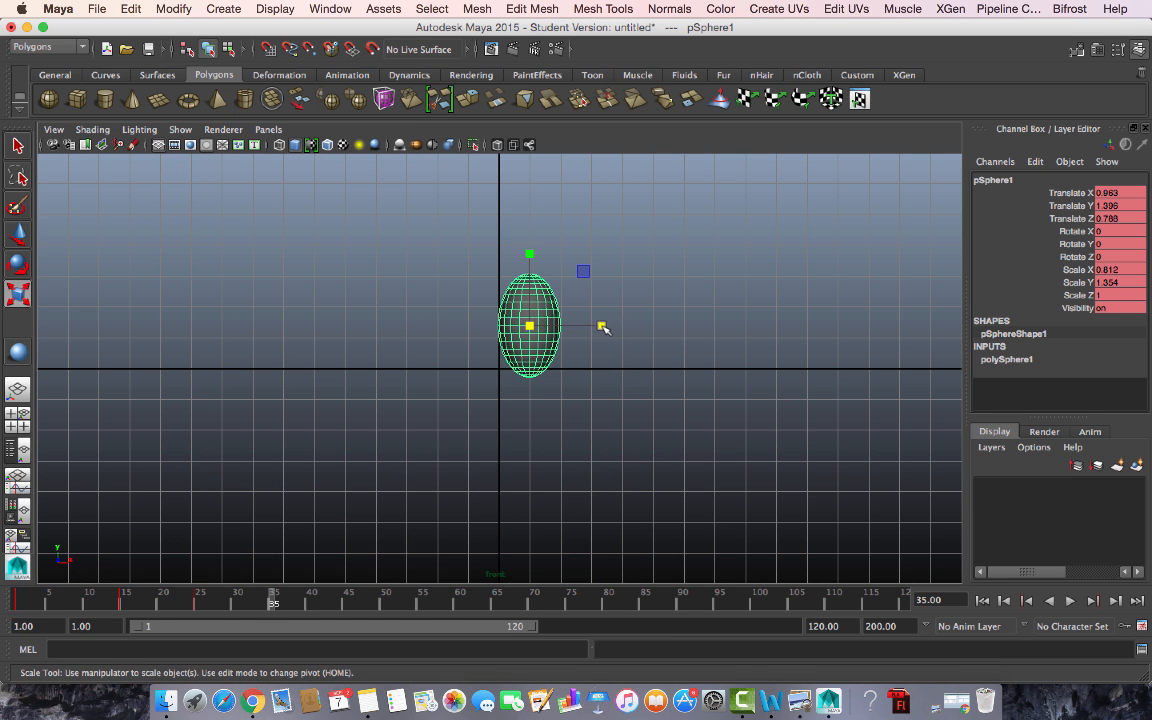
left_click_drag(603, 328, 655, 327)
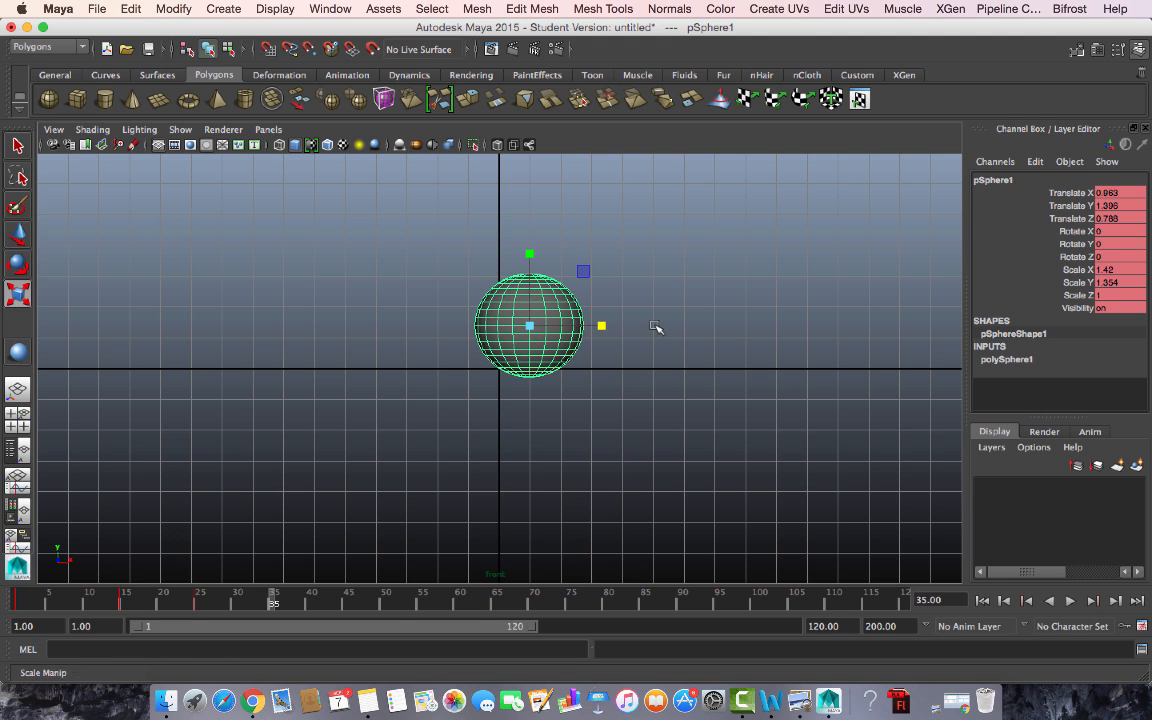
left_click_drag(529, 254, 530, 272)
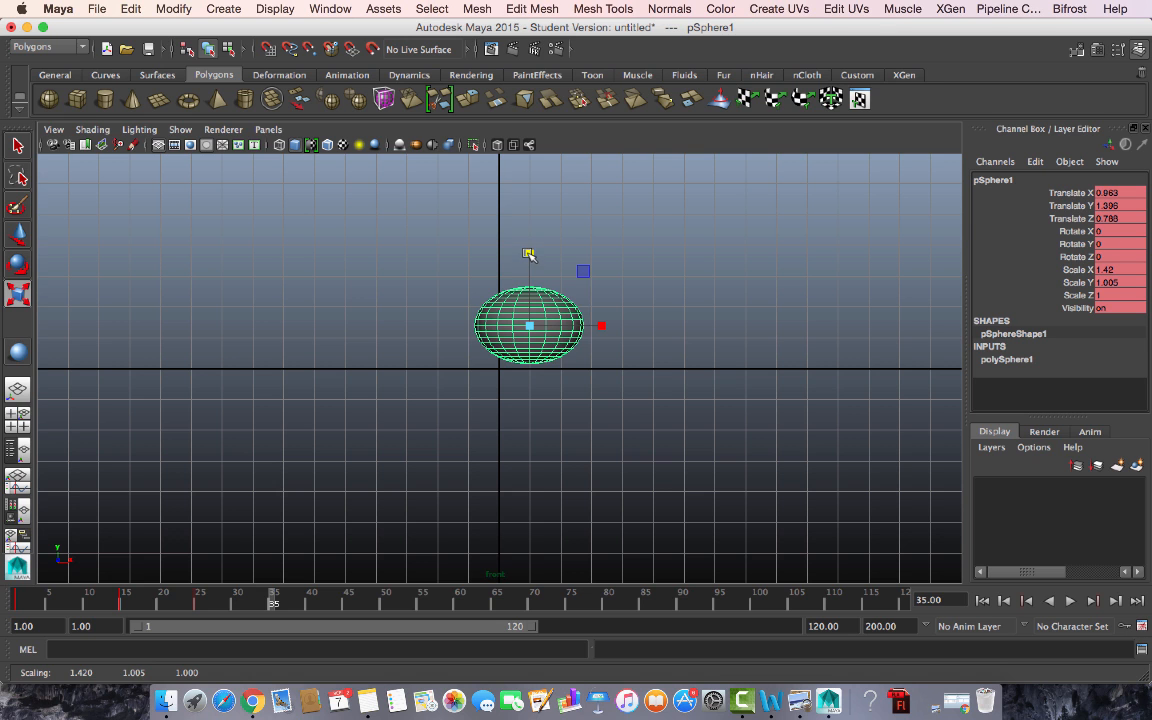
key("space")
key("space")
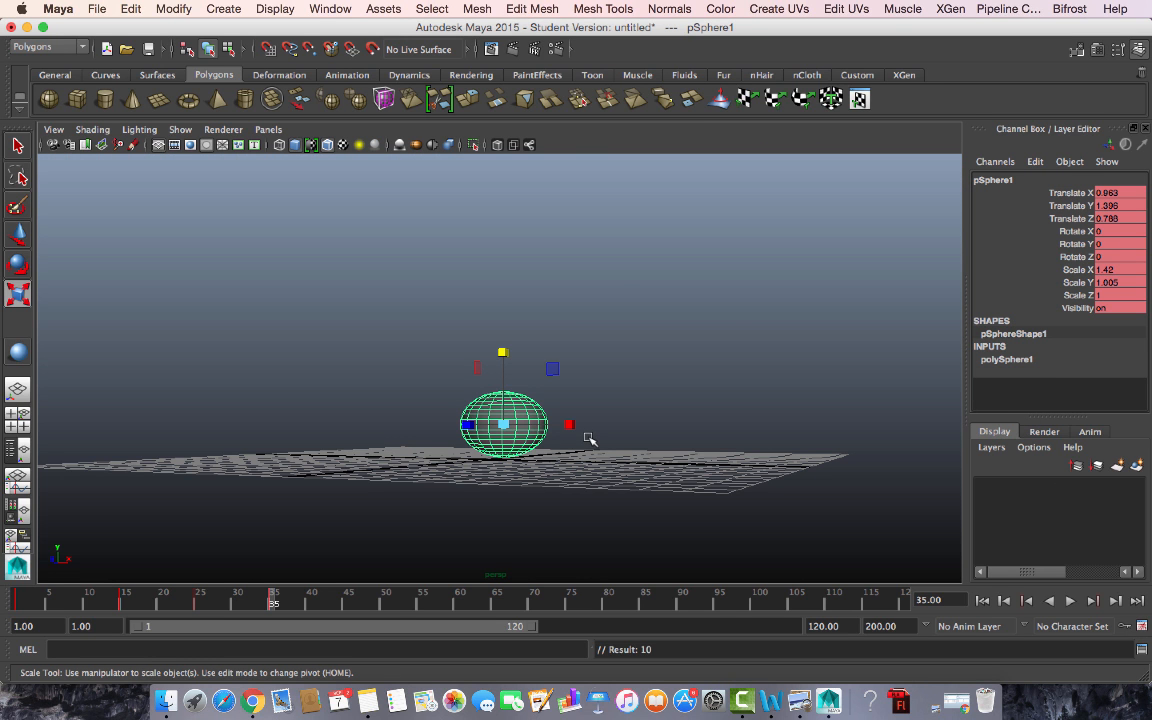
- Scrub the time slider through the bounce, ending at frame 45
left_click_drag(33, 602, 274, 600)
left_click_drag(28, 605, 346, 616)
- In front view, raise the sphere to Translate Y 4.905
key("space")
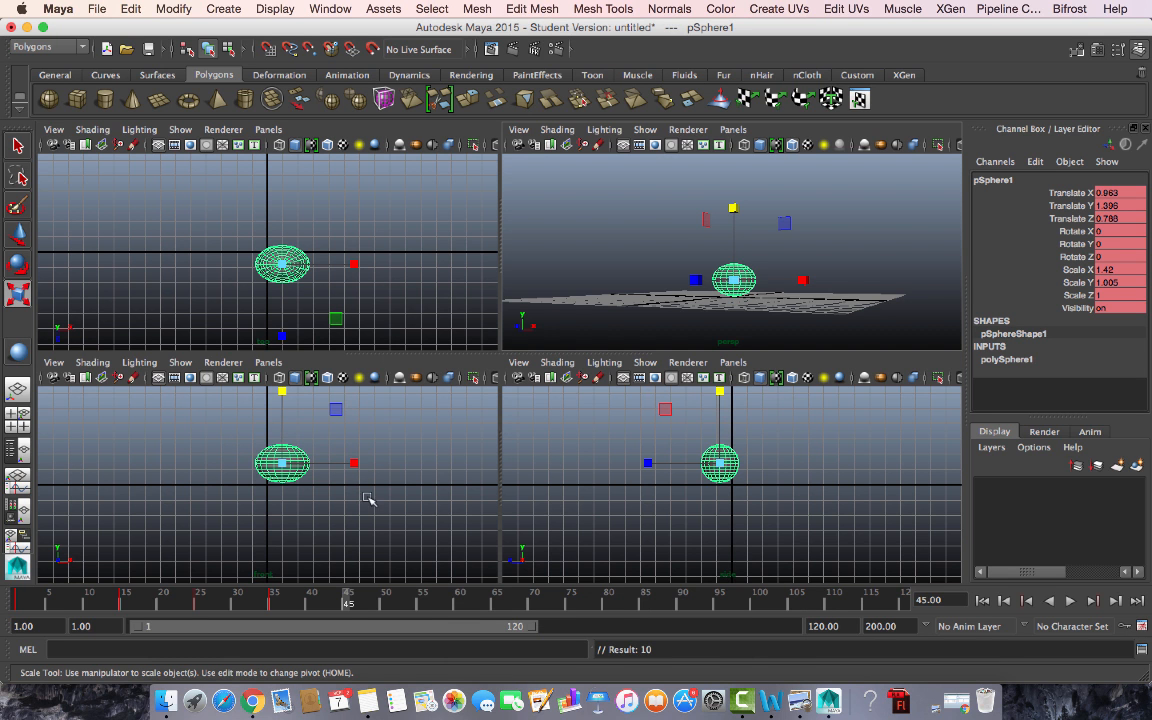
key("space")
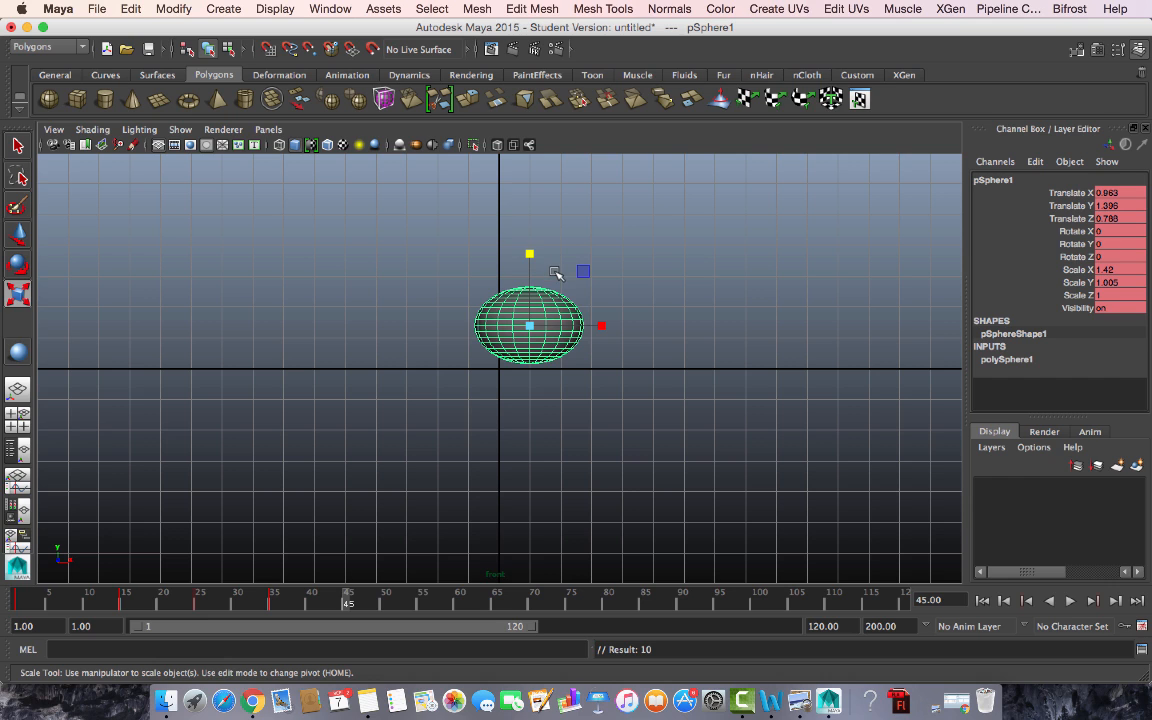
key("e")
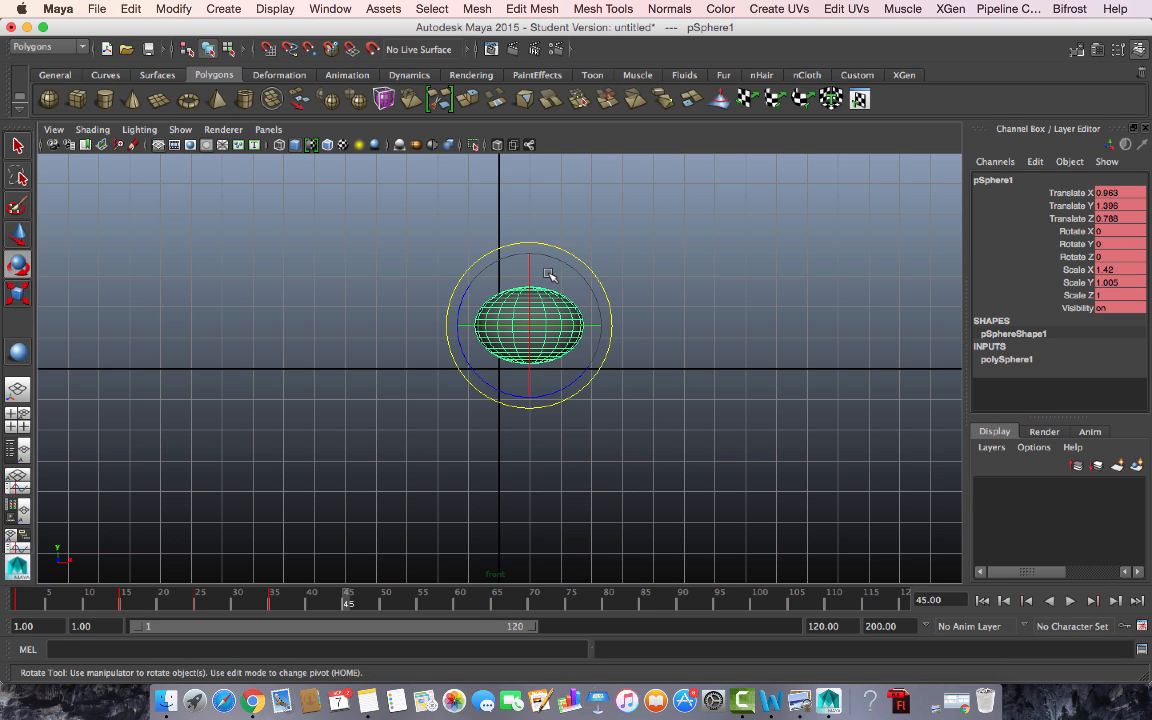
key("r")
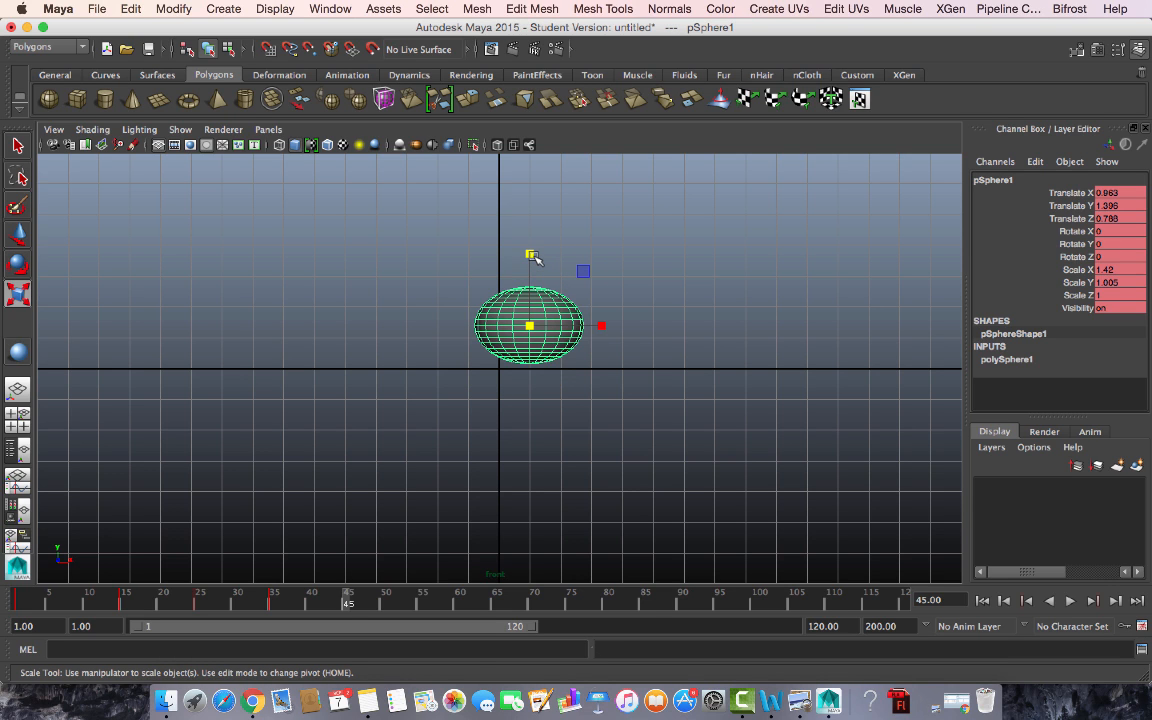
key("w")
left_click_drag(530, 256, 531, 165)
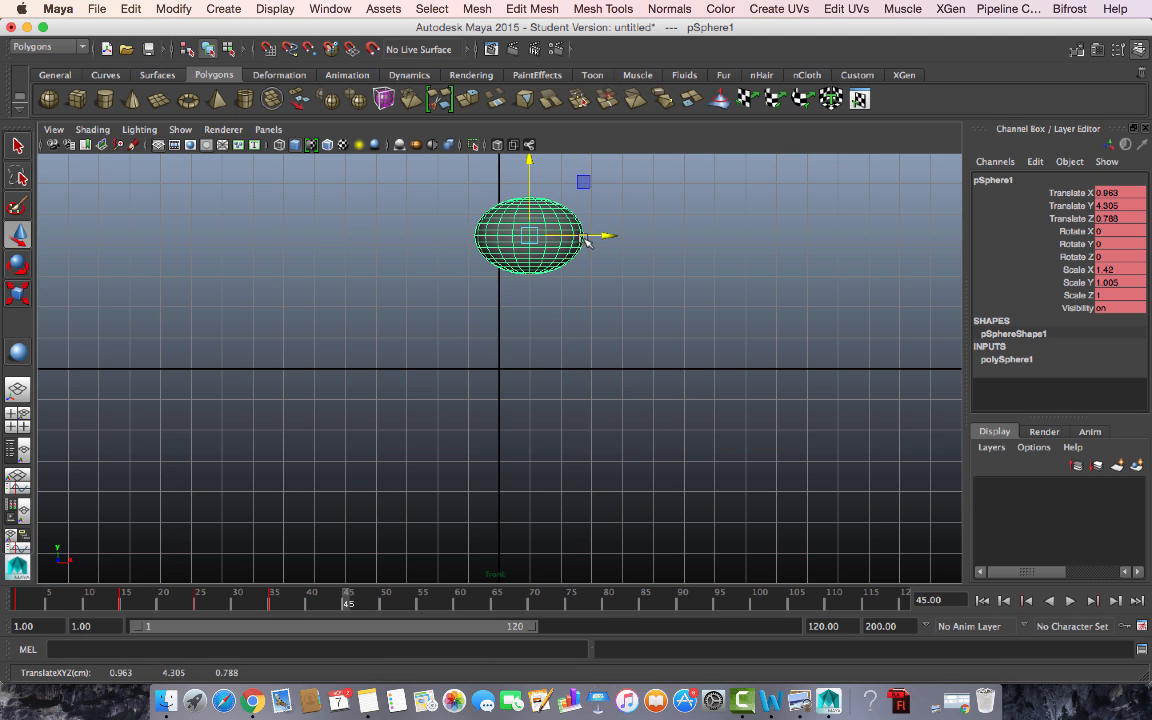
- Scale the sphere to X 1.215 and Y 1.327, then return to perspective
key("r")
left_click_drag(601, 236, 586, 237)
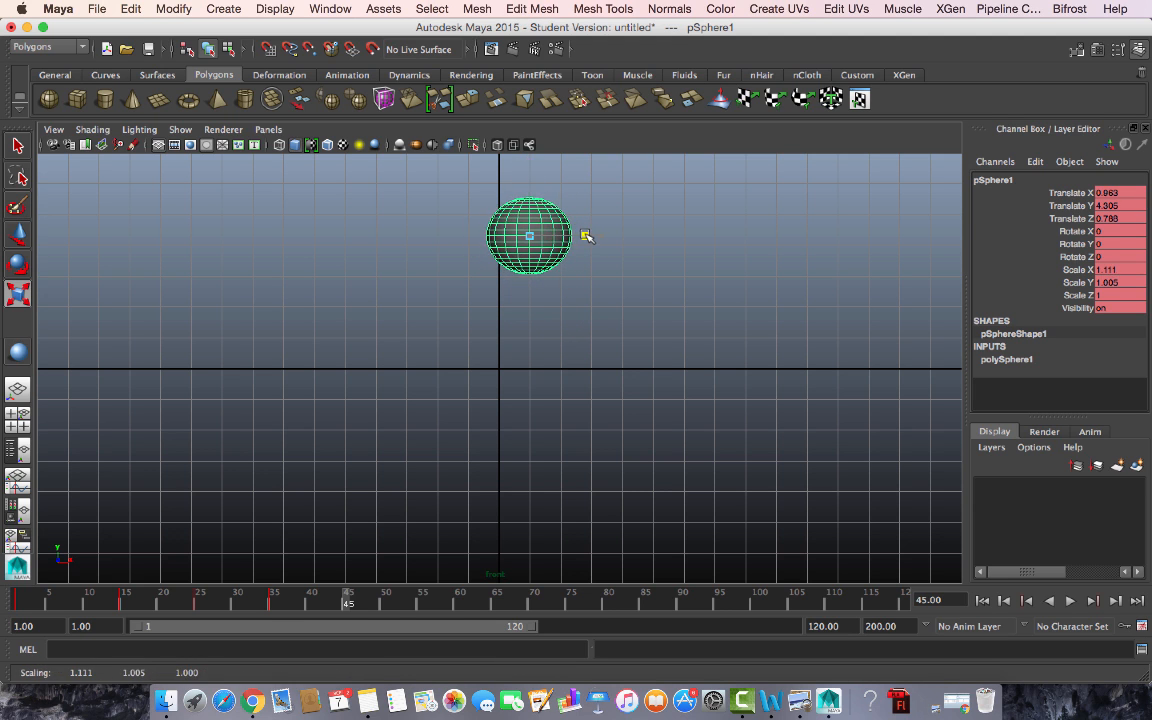
left_click_drag(529, 165, 530, 147)
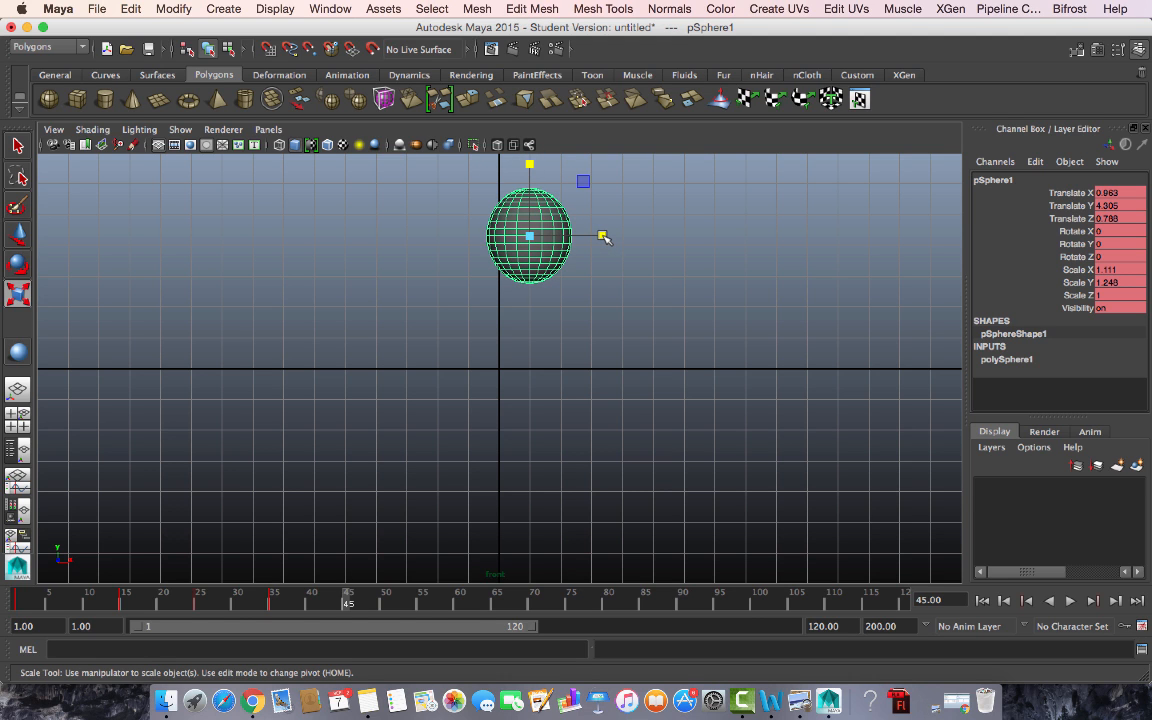
left_click_drag(603, 237, 606, 237)
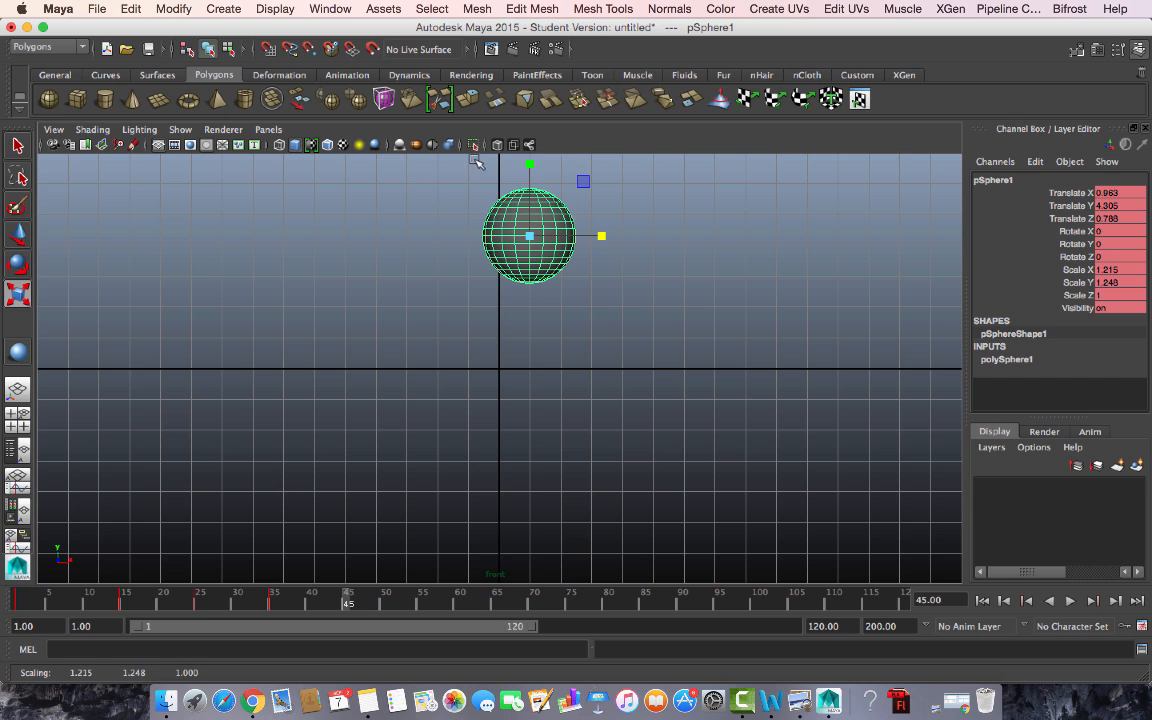
left_click_drag(532, 161, 531, 158)
key("space")
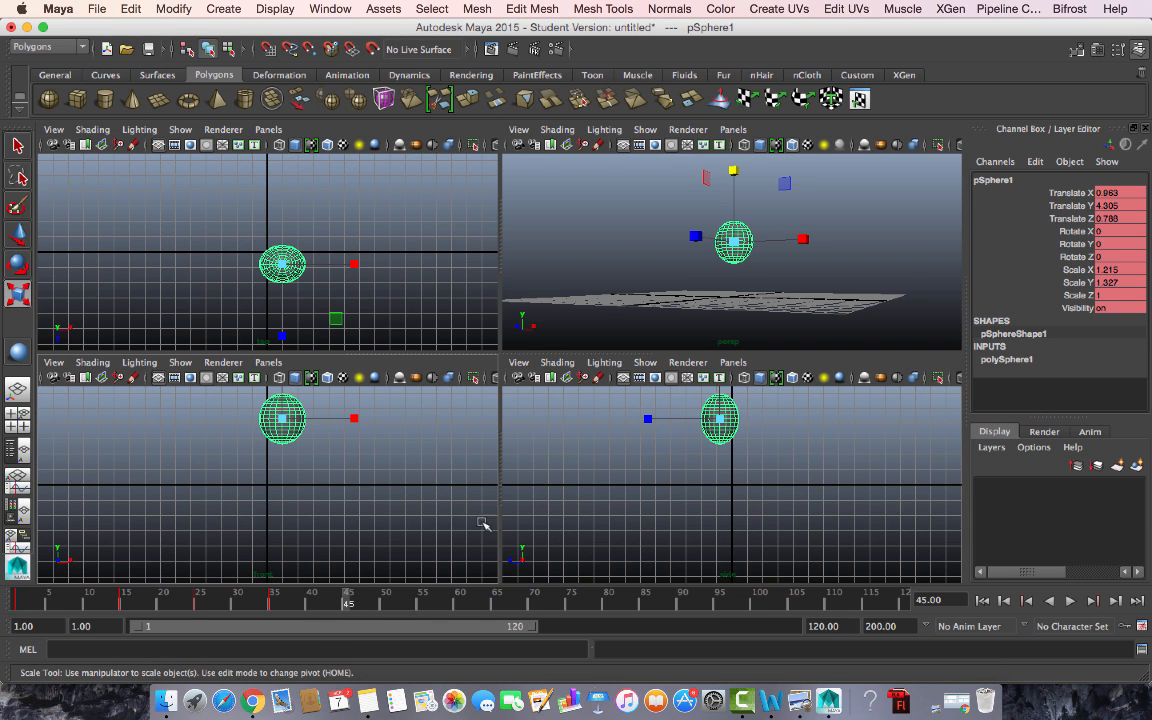
key("space")
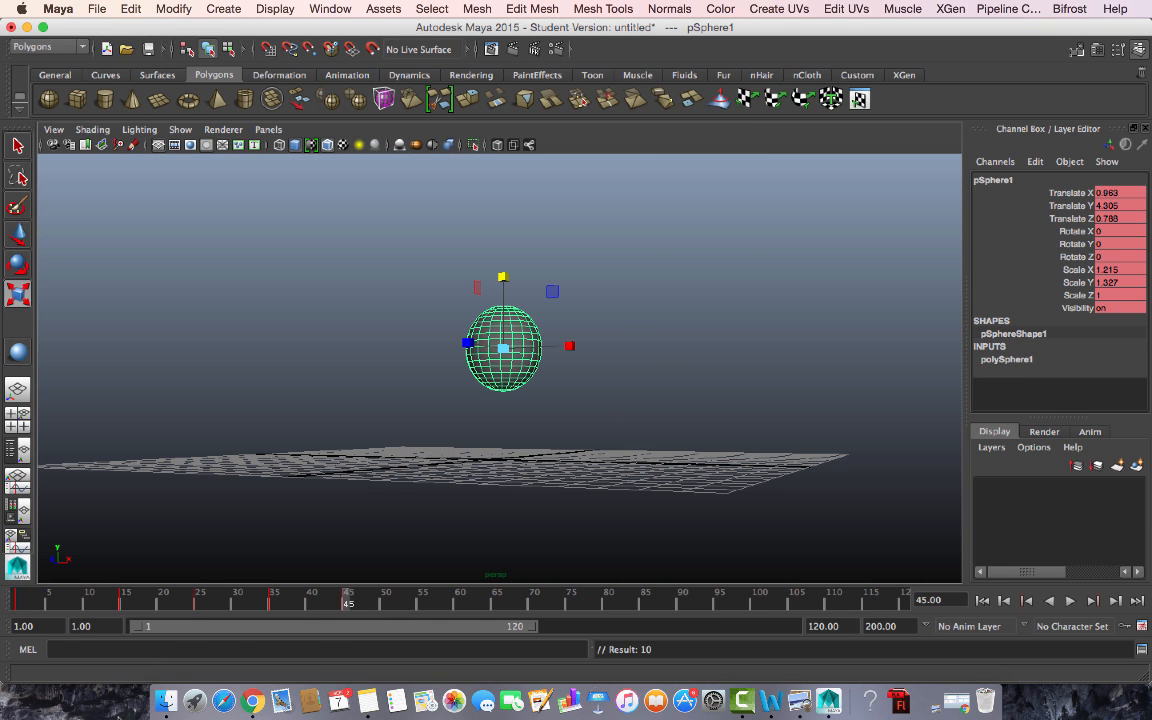
- Scrub the bounce, then stretch the sphere slightly taller and wider in front view
left_click_drag(28, 603, 350, 621)
key("r")
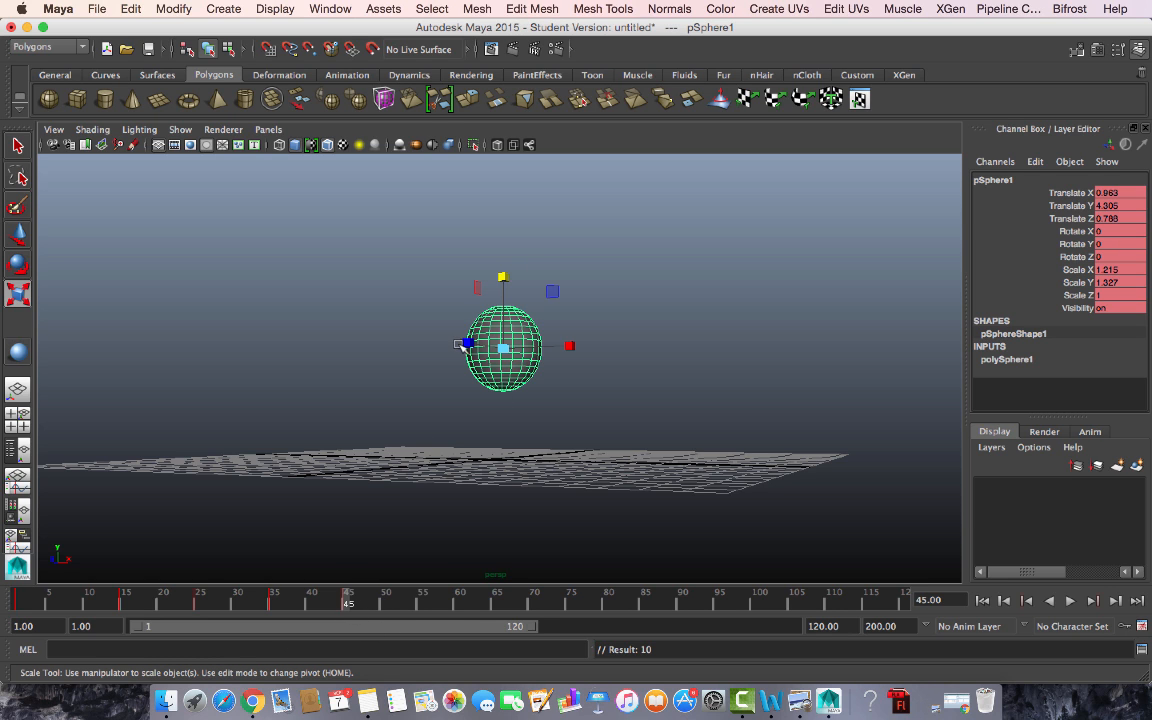
key("space")
key("space")
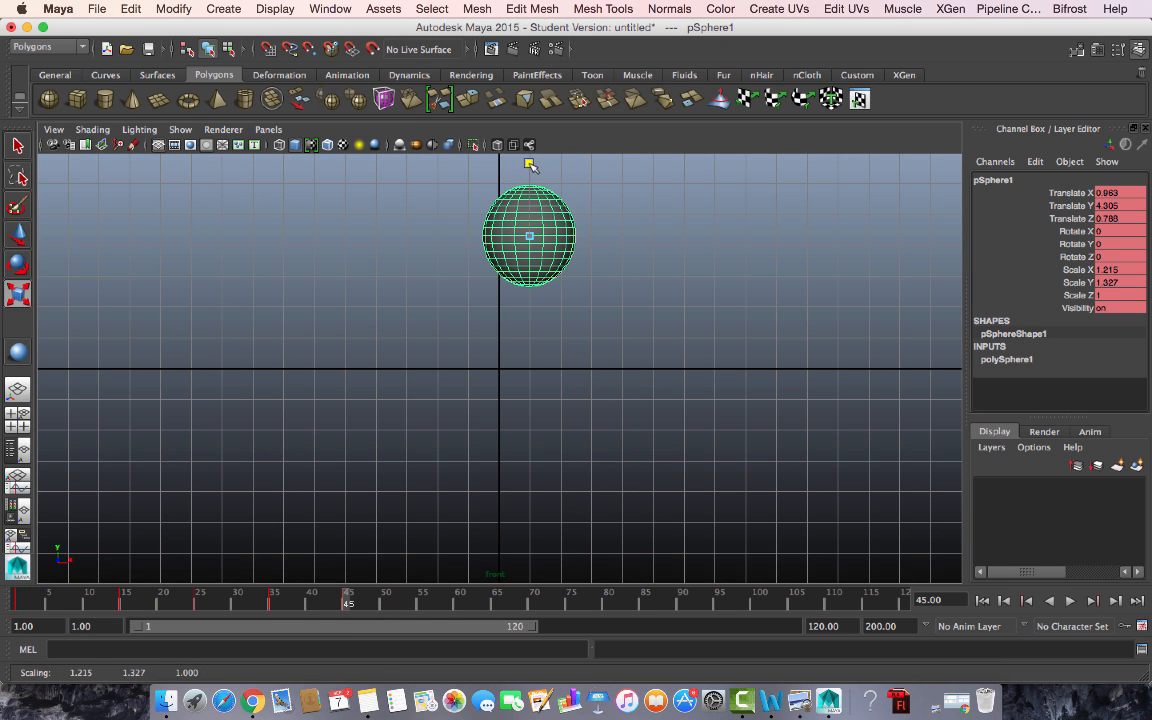
left_click_drag(531, 165, 530, 157)
left_click_drag(601, 237, 605, 245)
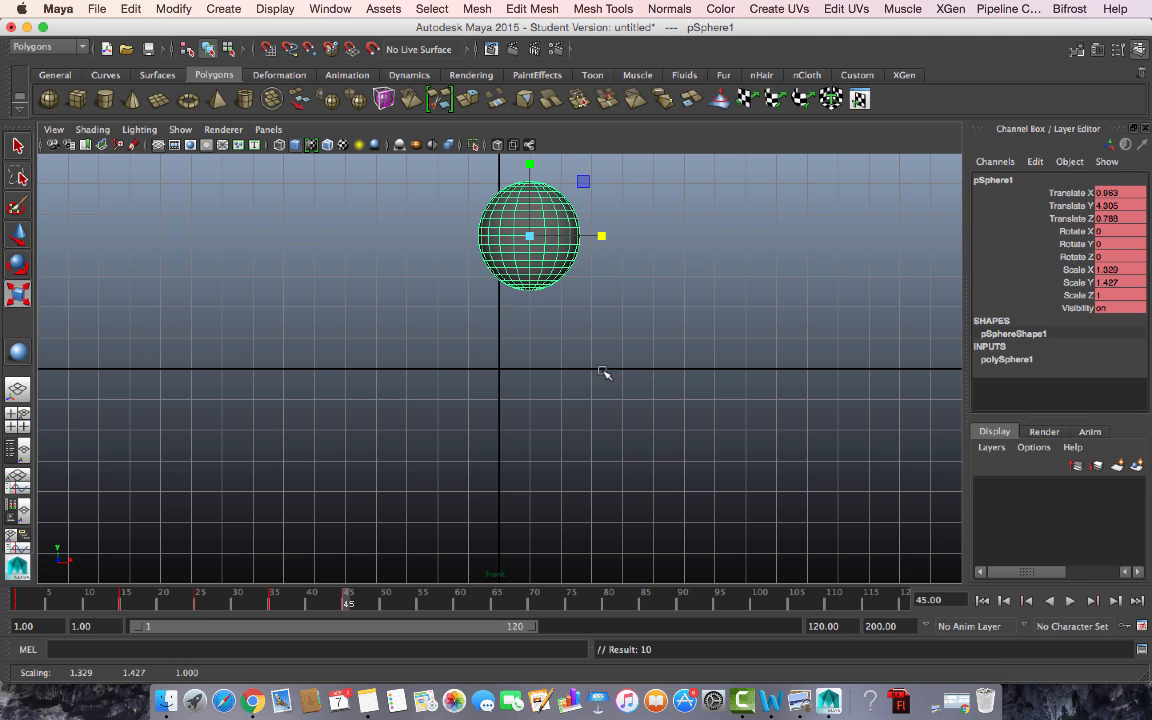
key("space")
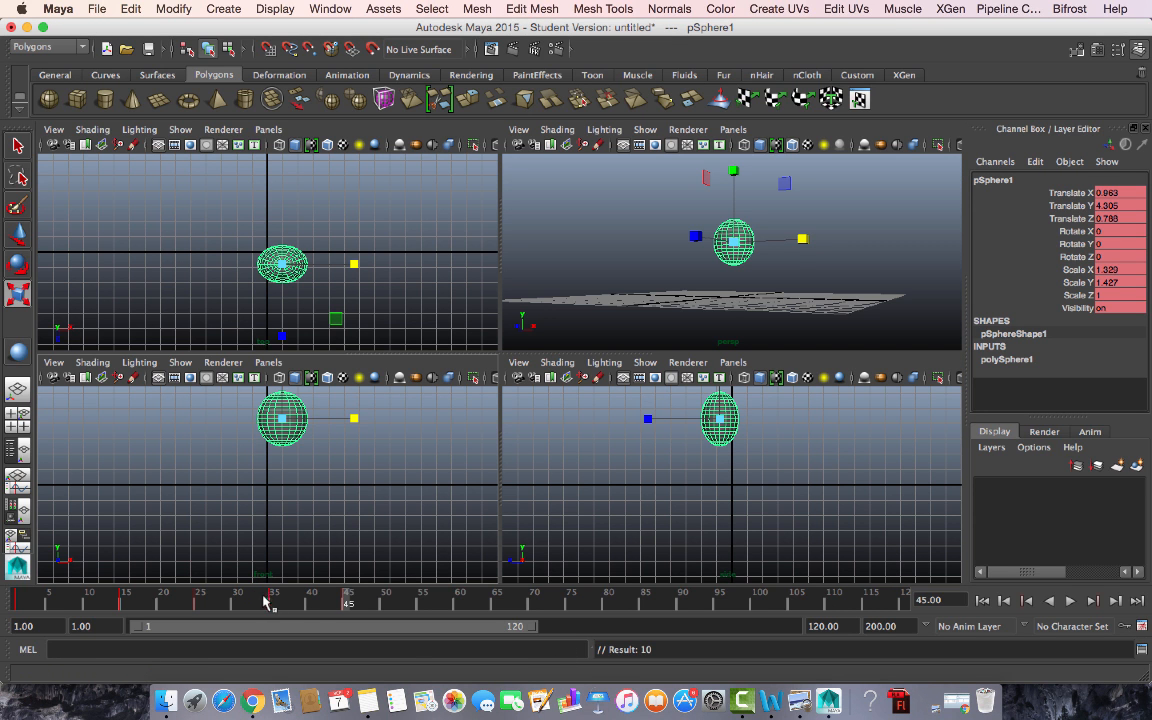
- Play the bounce in perspective from frame 5, returning near frame 26
left_click_drag(170, 600, 48, 600)
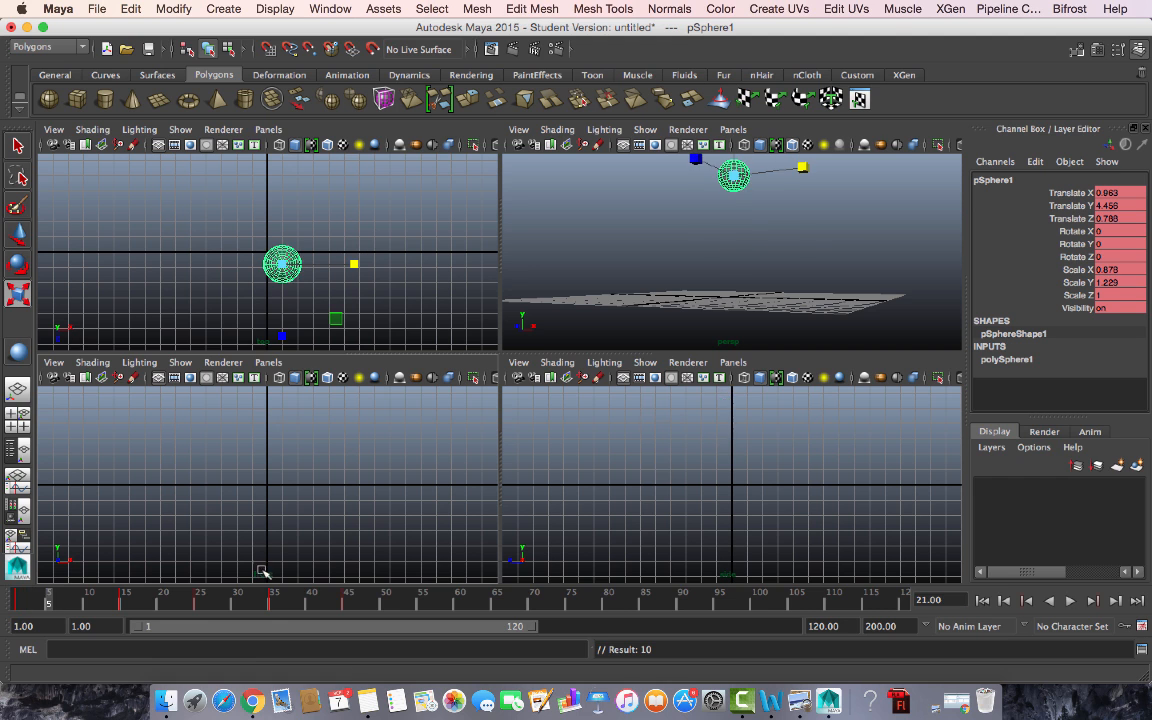
key("space")
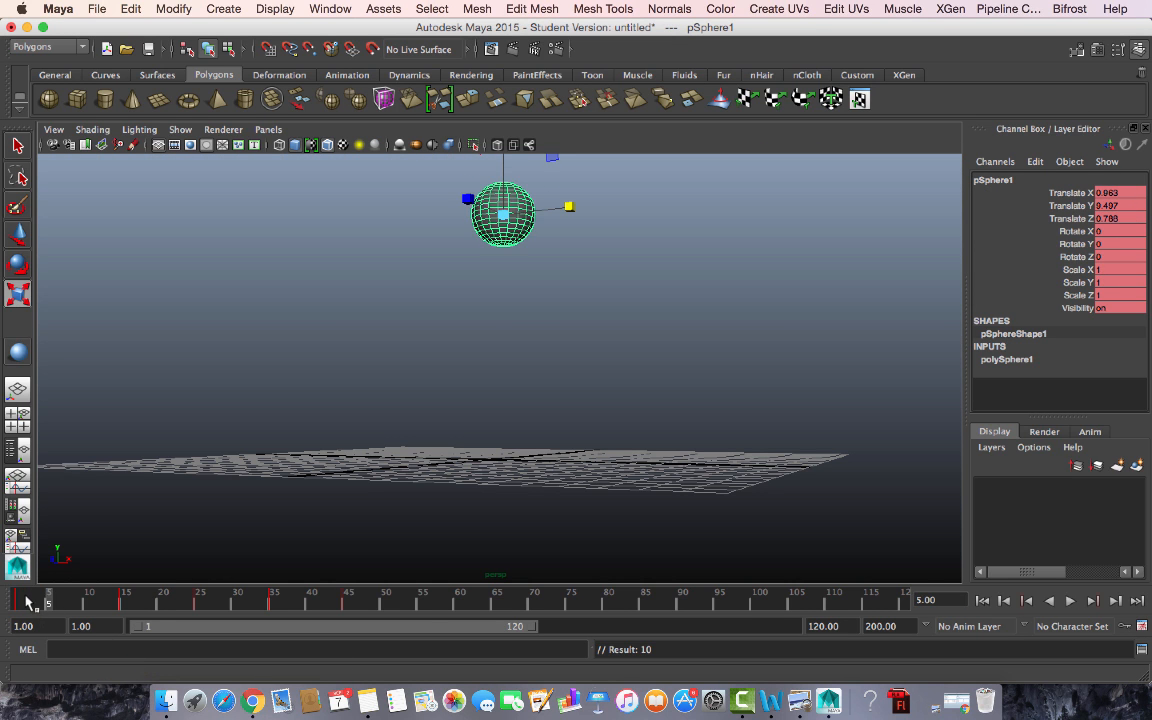
key("alt+v")
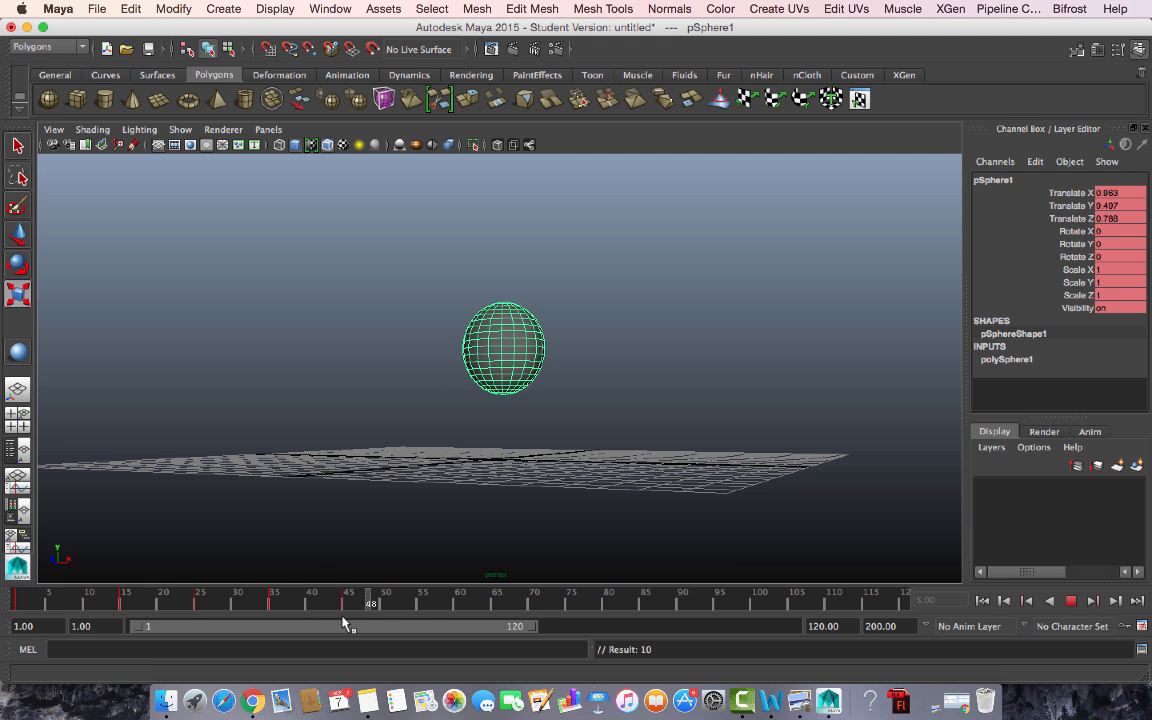
mouse_move(348, 612)
left_mouse_down()
mouse_move(124, 605)
mouse_move(436, 606)
mouse_move(353, 607)
left_mouse_up()
- At frame 45, rescale the sphere to Scale X 1.173 and Scale Y 1.202
key("r")
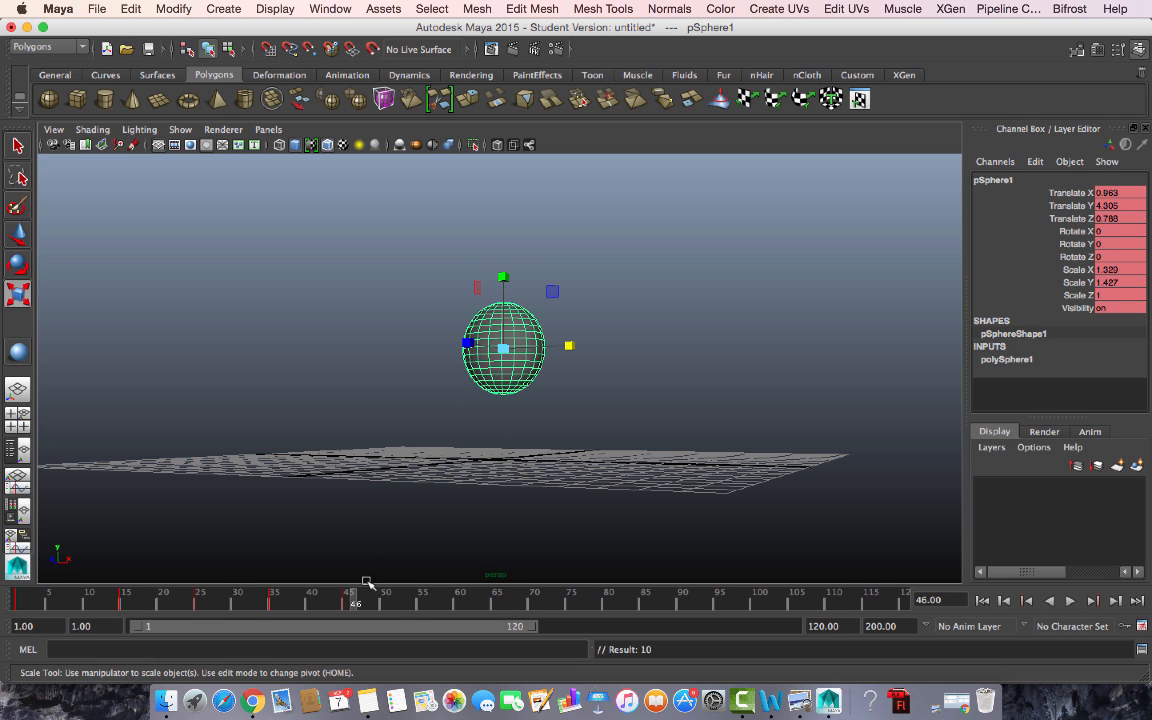
left_click(347, 606)
key("space")
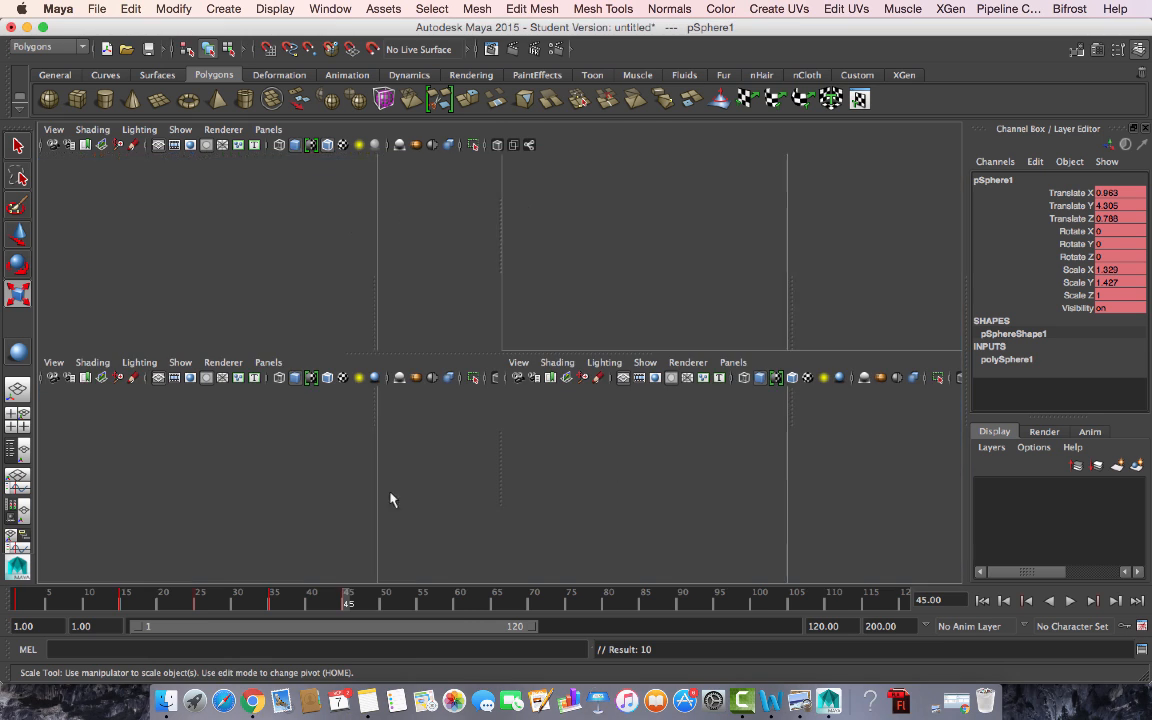
key("space")
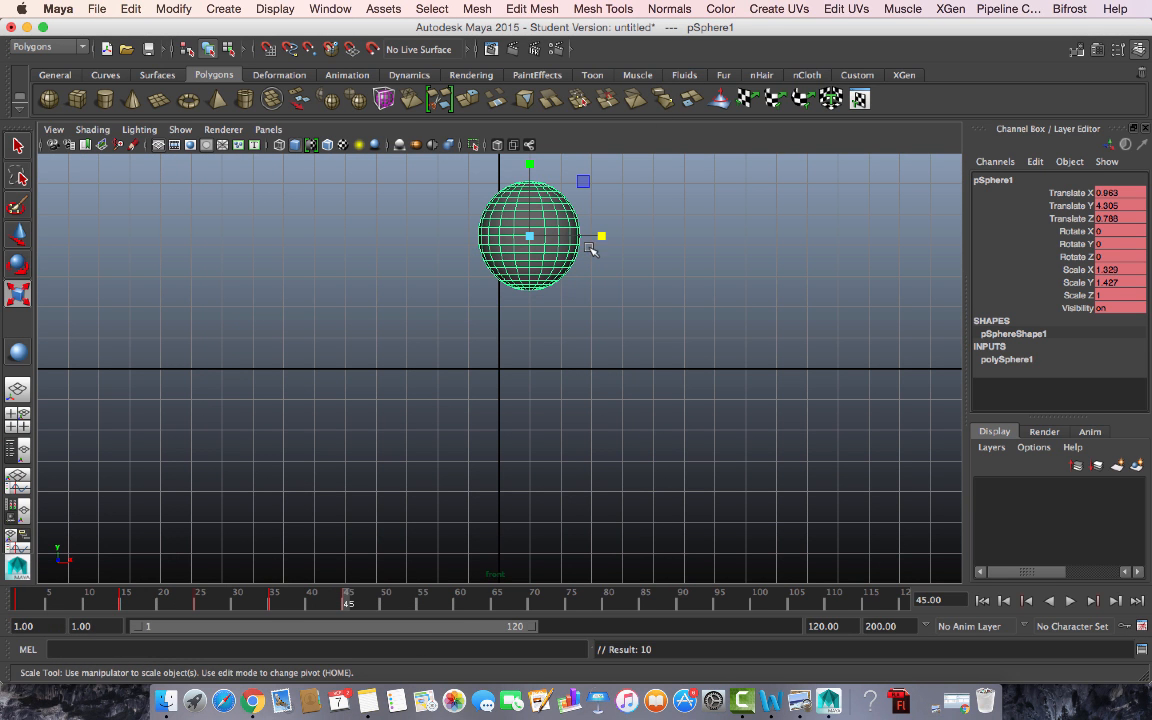
left_click_drag(601, 237, 590, 237)
left_click_drag(531, 164, 533, 175)
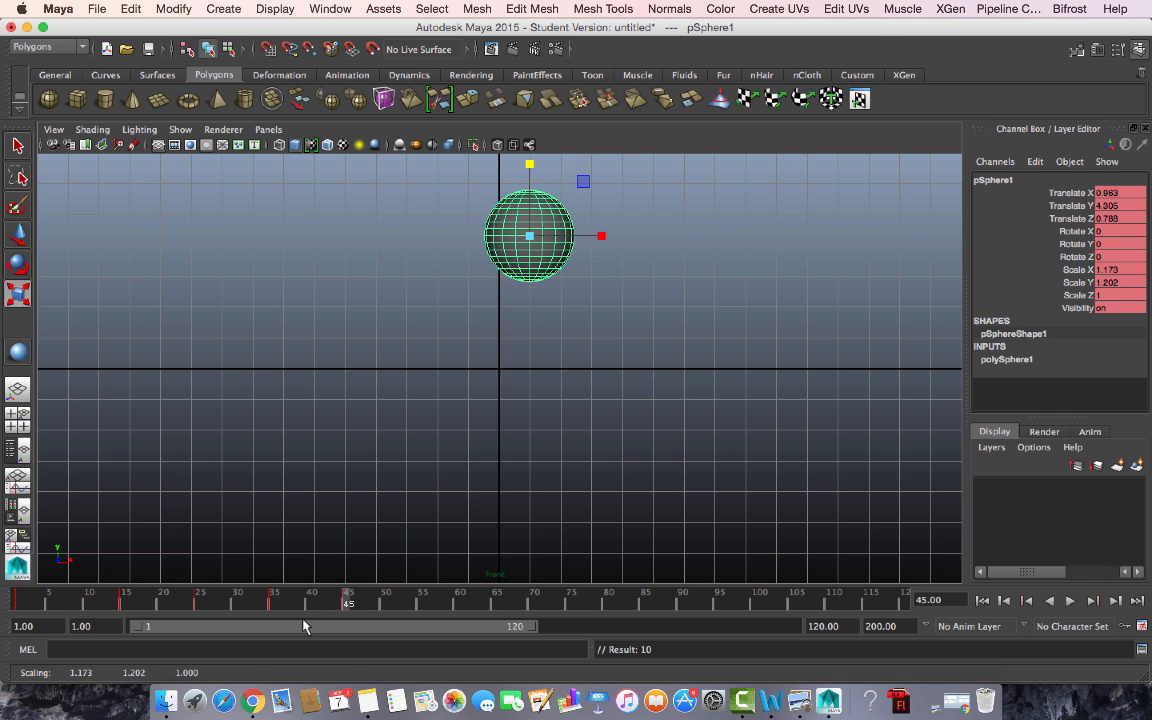
- Preview the bounce across the frames in the perspective view
key("space")
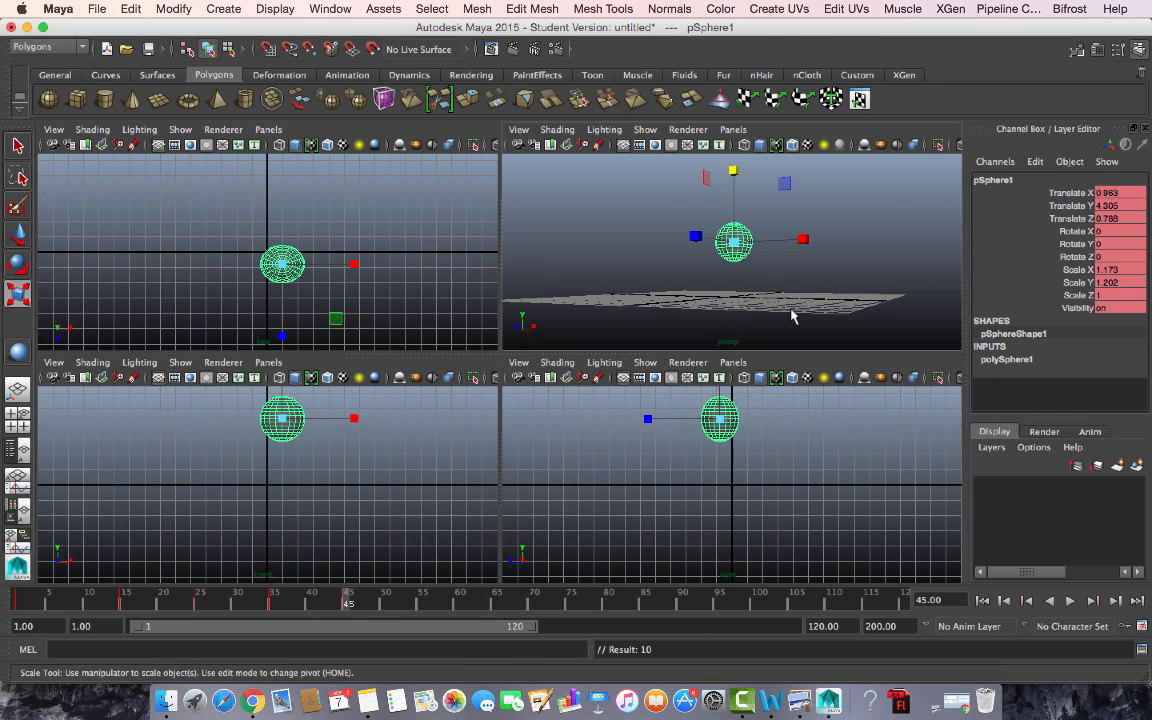
key("space")
mouse_move(45, 612)
left_mouse_down()
mouse_move(303, 612)
mouse_move(398, 630)
mouse_move(393, 617)
mouse_move(459, 610)
left_mouse_up()
- Raise the sphere to Translate Y 8.375 and key it at frame 60
key("w")
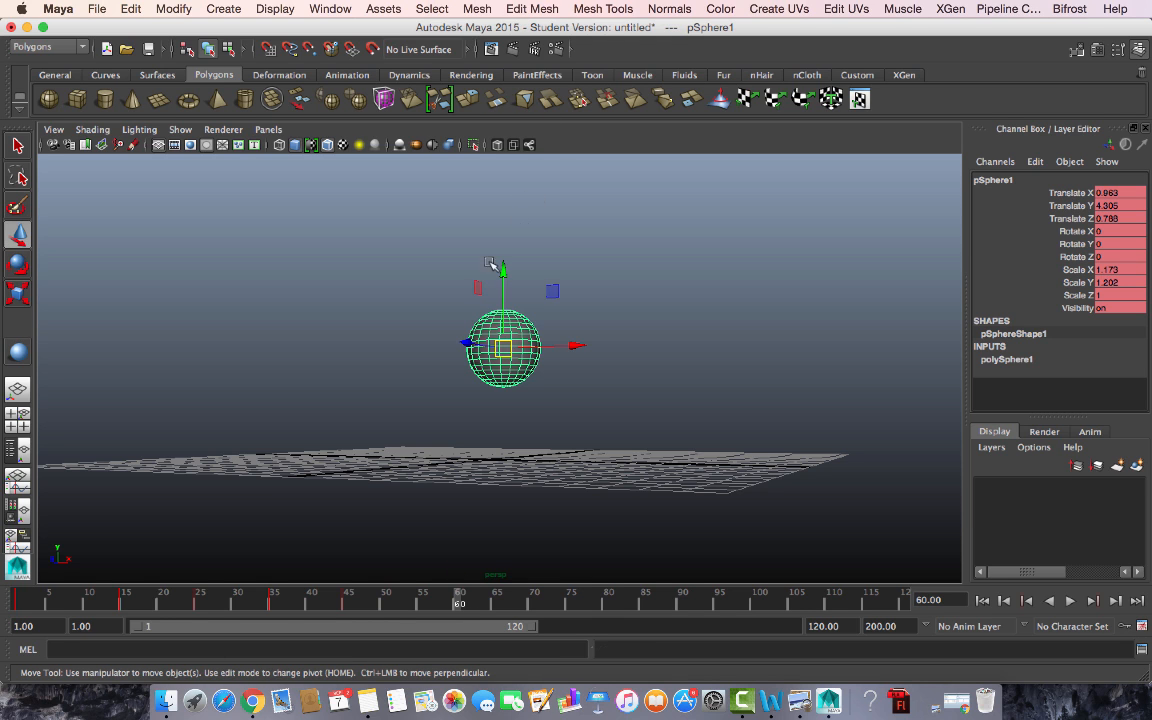
left_click_drag(505, 274, 504, 170)
key("s")
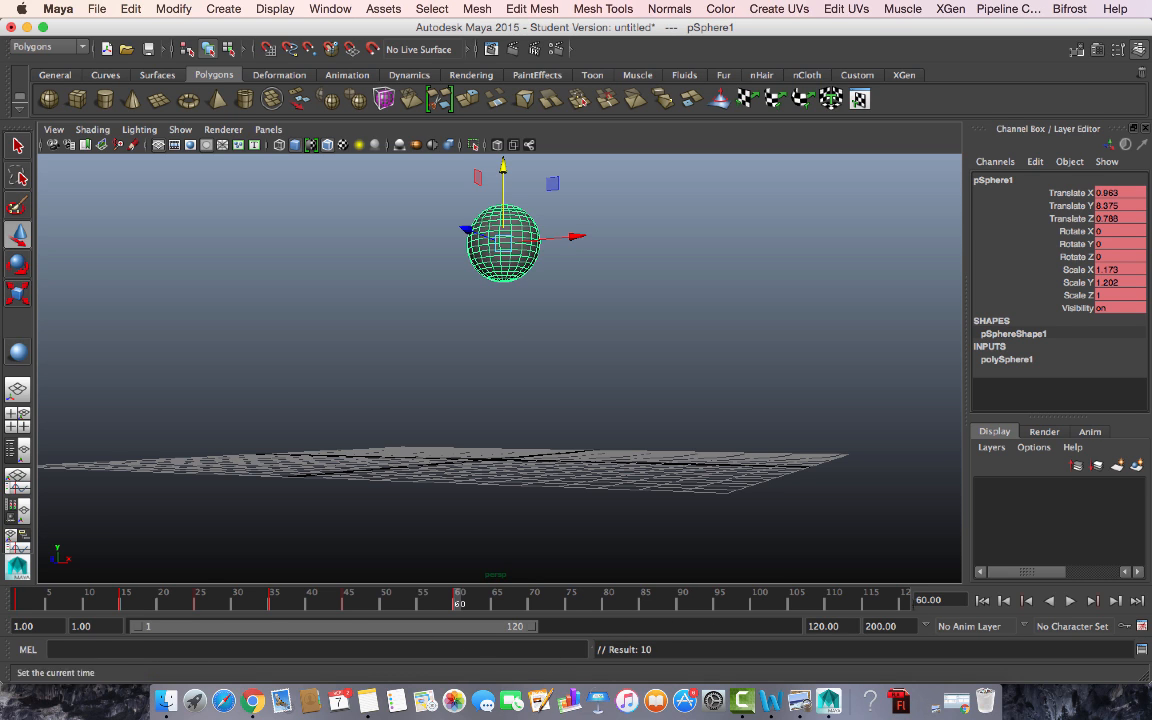
- Play back the bounce, orbit the view, and jump to frame 35
left_click(1070, 601)
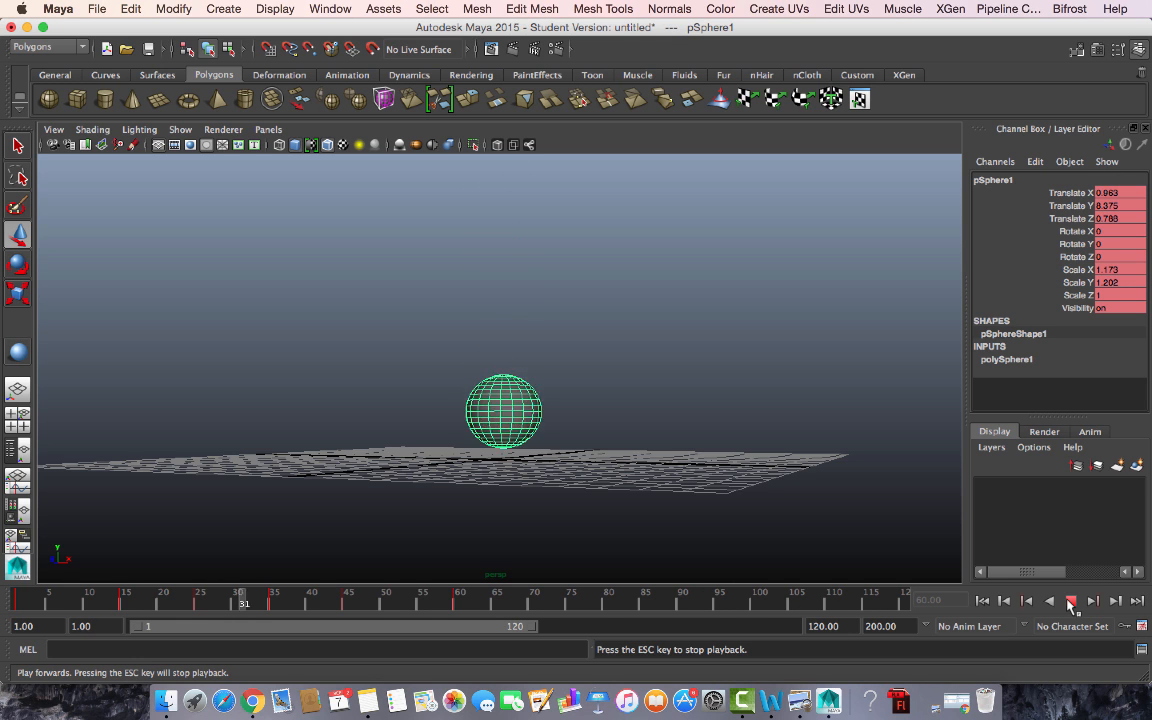
left_click(1071, 601)
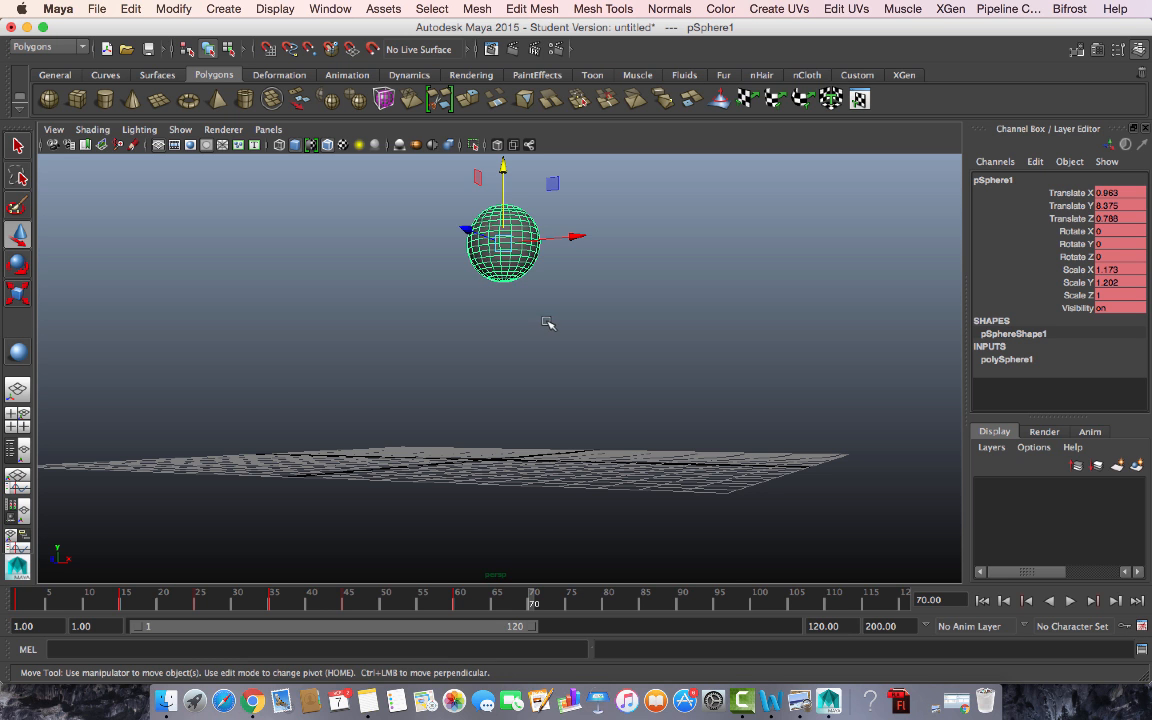
left_click_drag(548, 327, 532, 351, "alt")
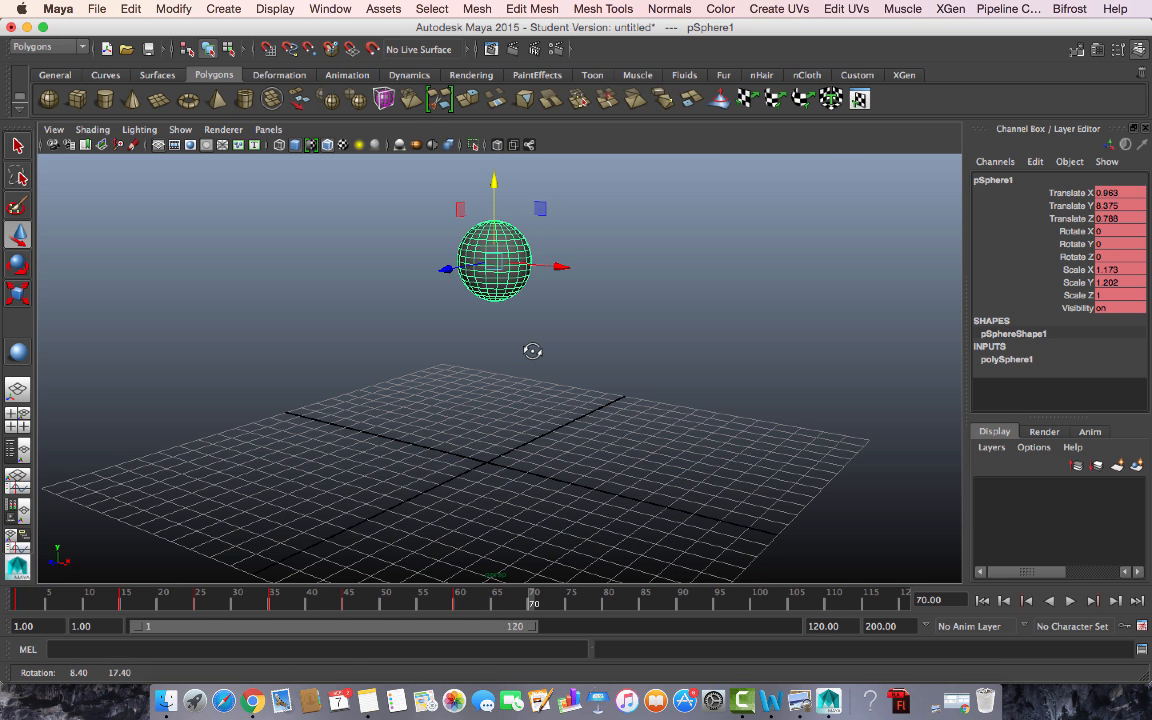
left_click(272, 600)
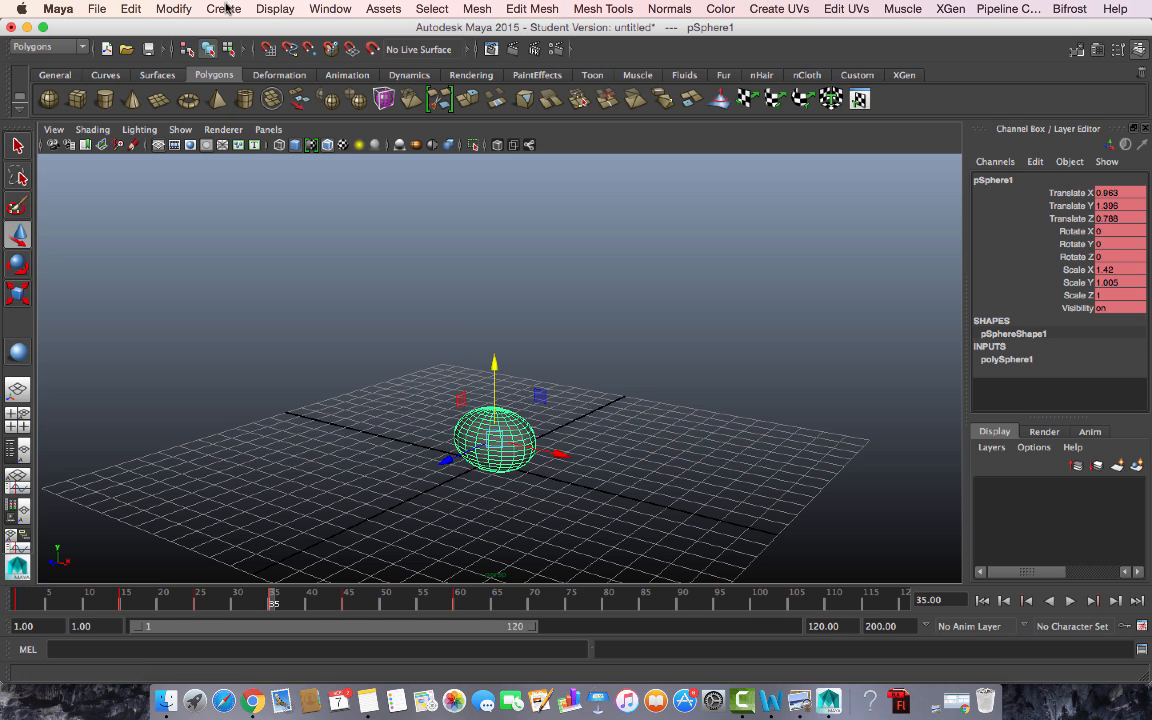
- In the Graph Editor, give the Translate Y curve's keys flat tangents
left_click(328, 8)
mouse_move(441, 40)
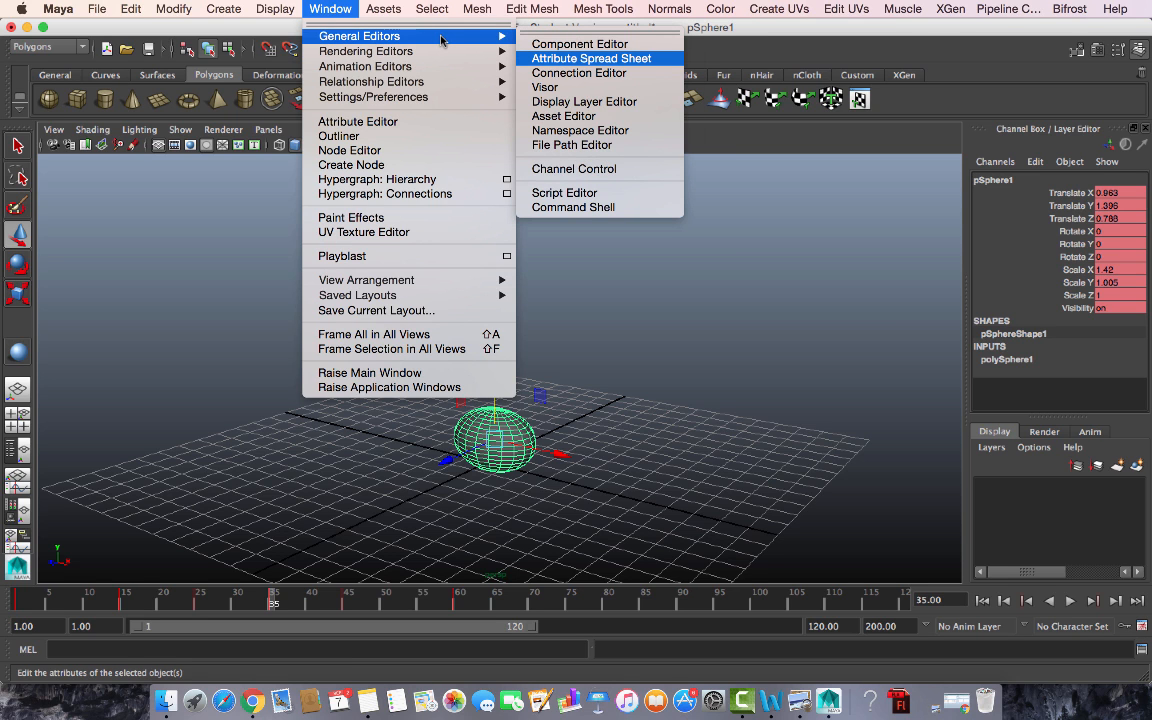
mouse_move(440, 66)
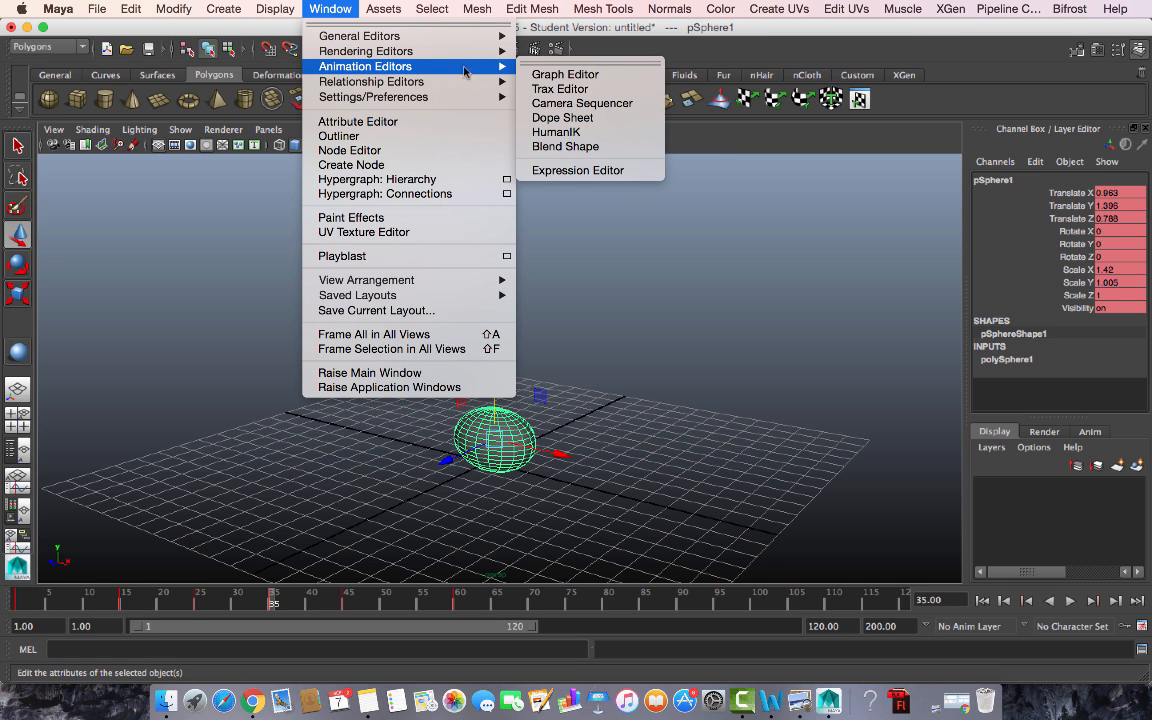
left_click(565, 74)
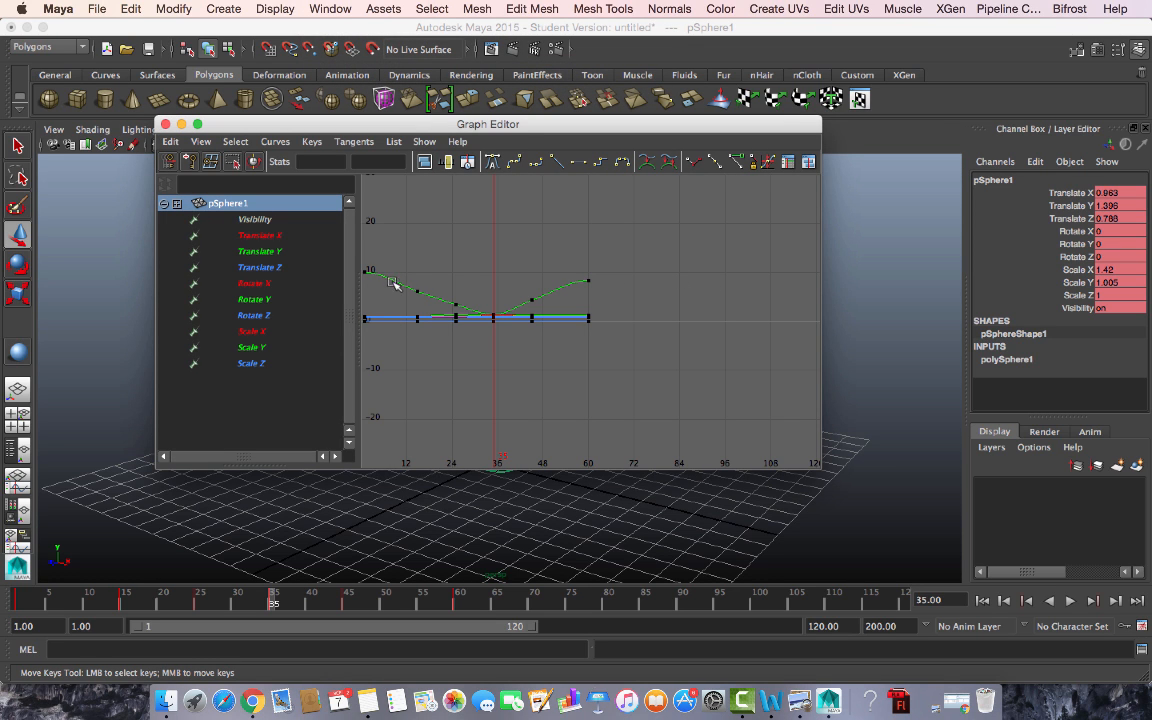
left_click(535, 302)
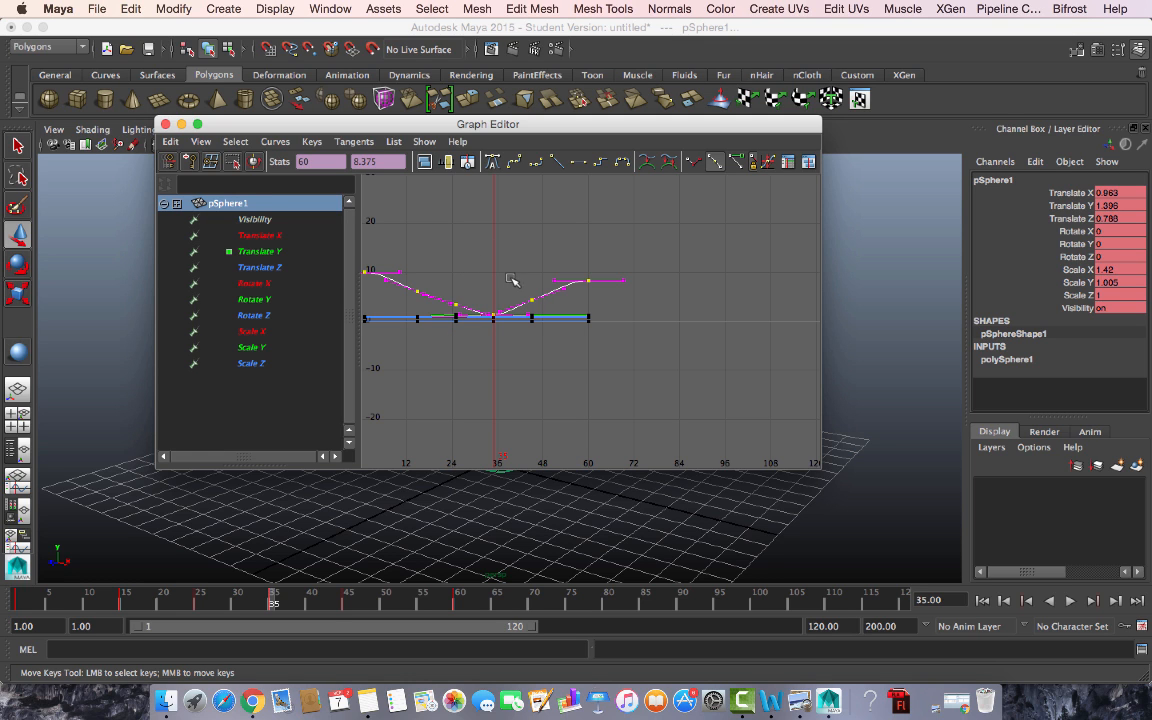
left_click(577, 165)
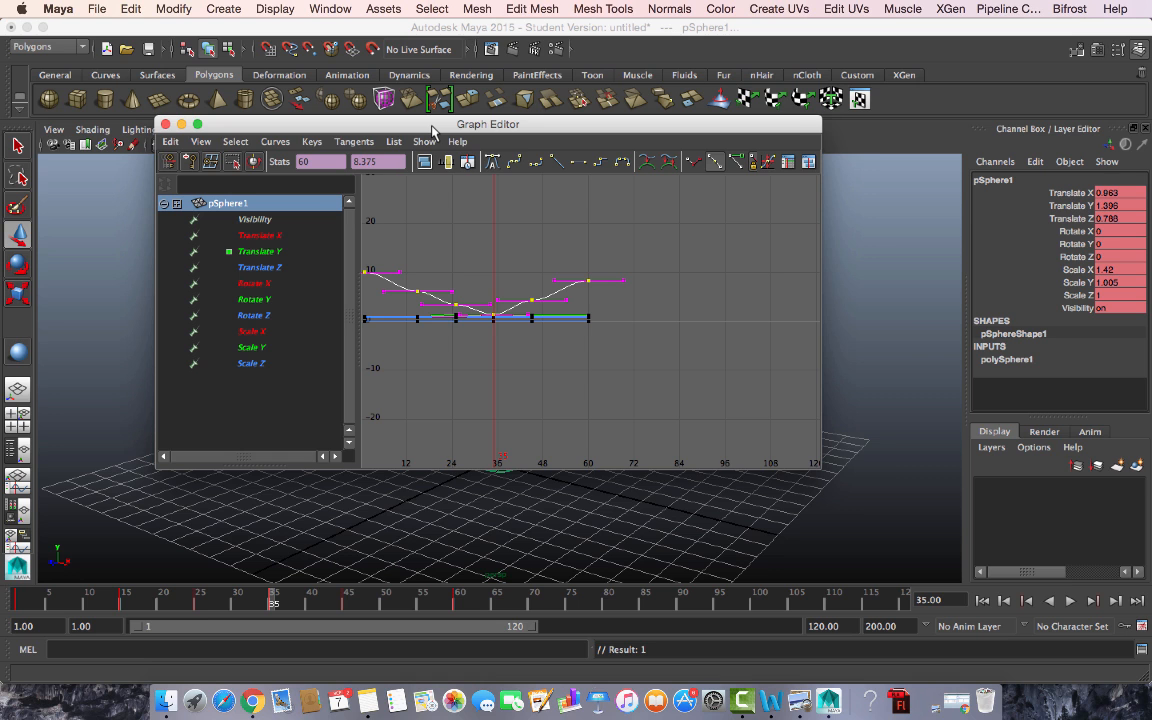
- Inspect the Translate X, Y and Z curves, reselect Translate Y keys, and close the Graph Editor
left_click_drag(432, 131, 569, 187)
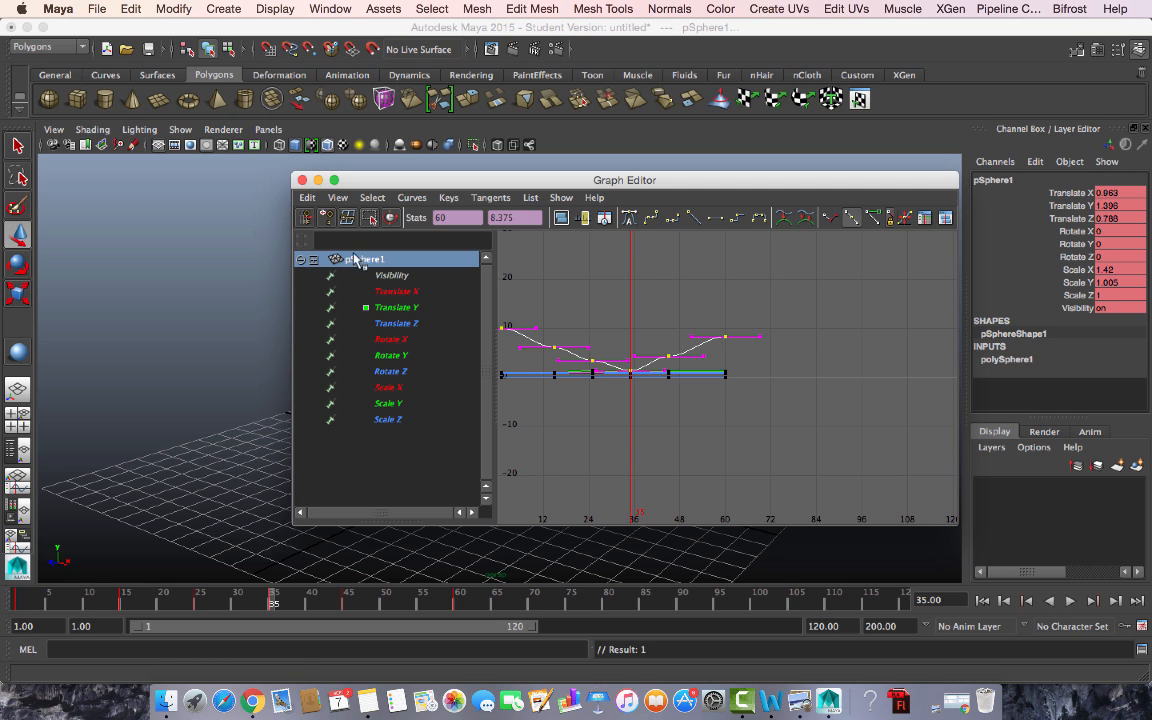
left_click(415, 311)
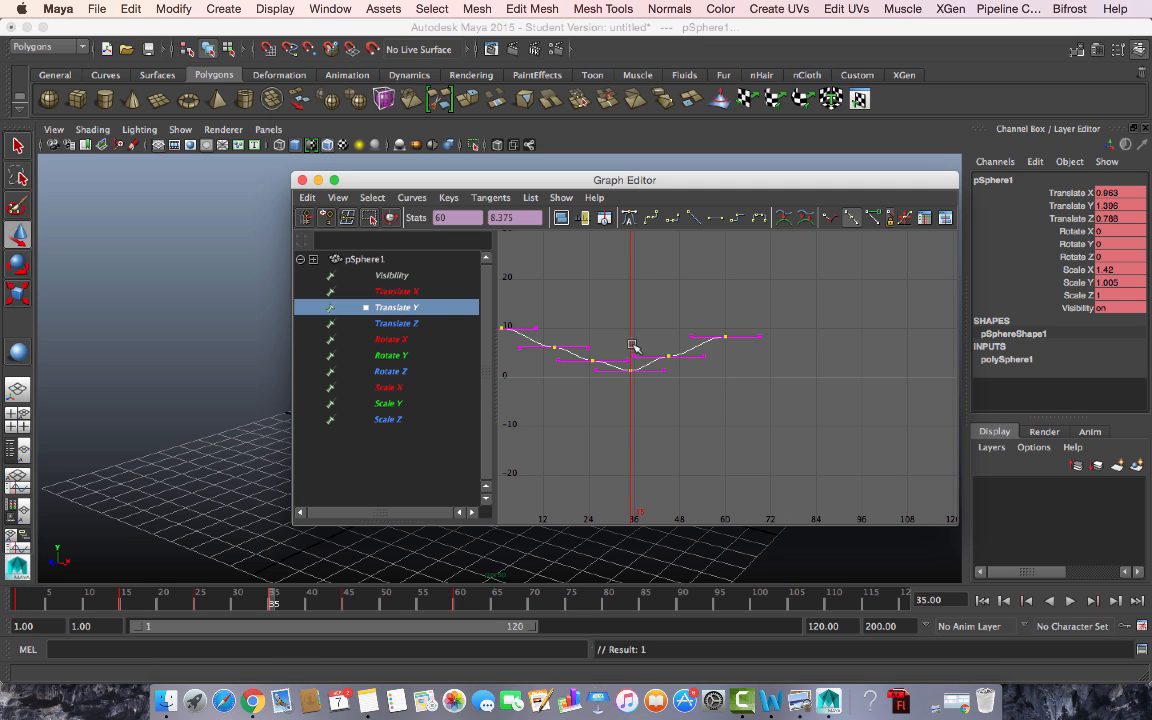
left_click(404, 292)
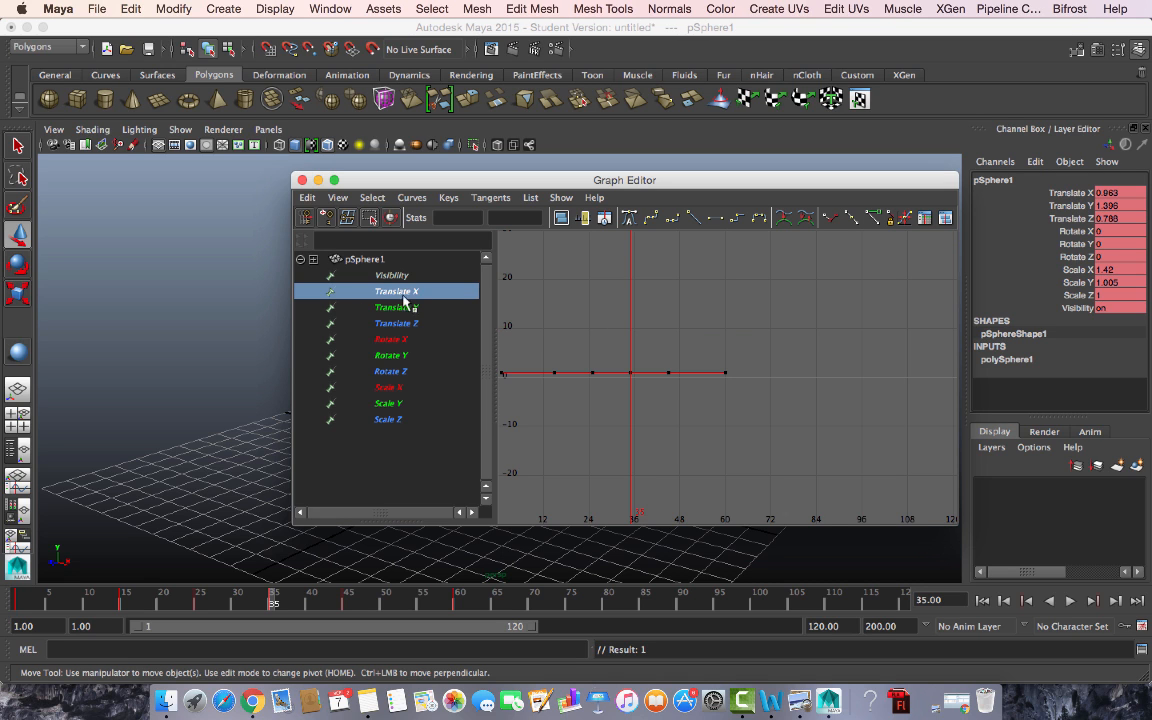
left_click(396, 326)
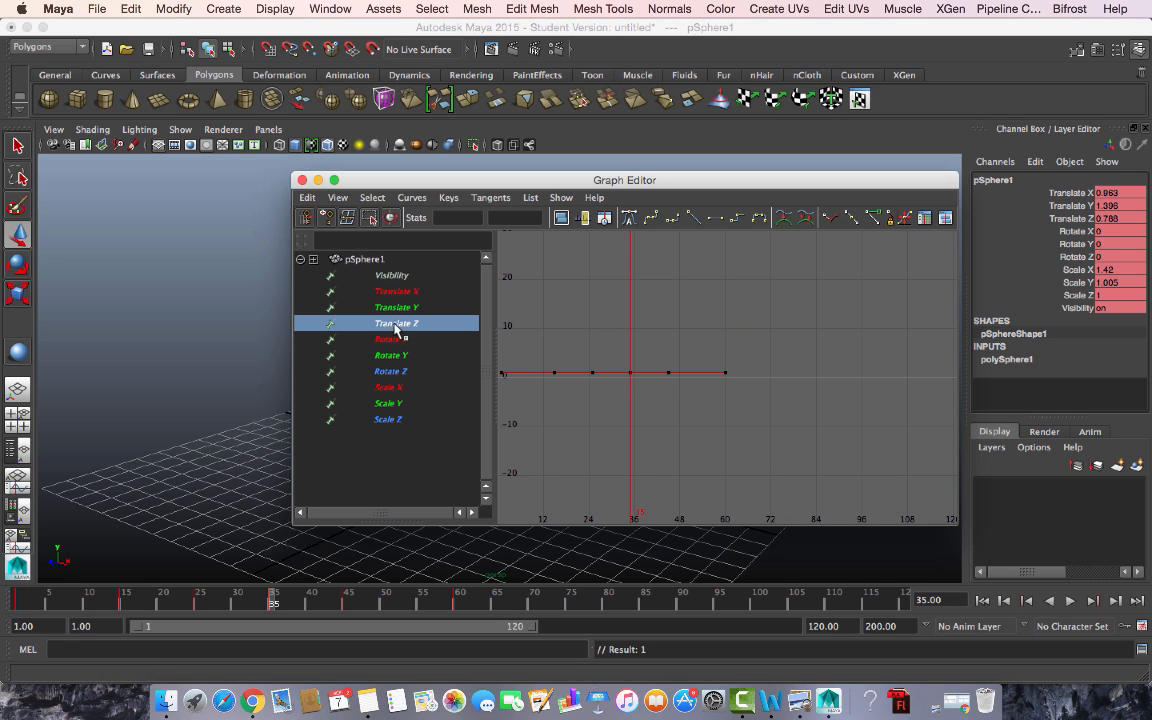
left_click(396, 309)
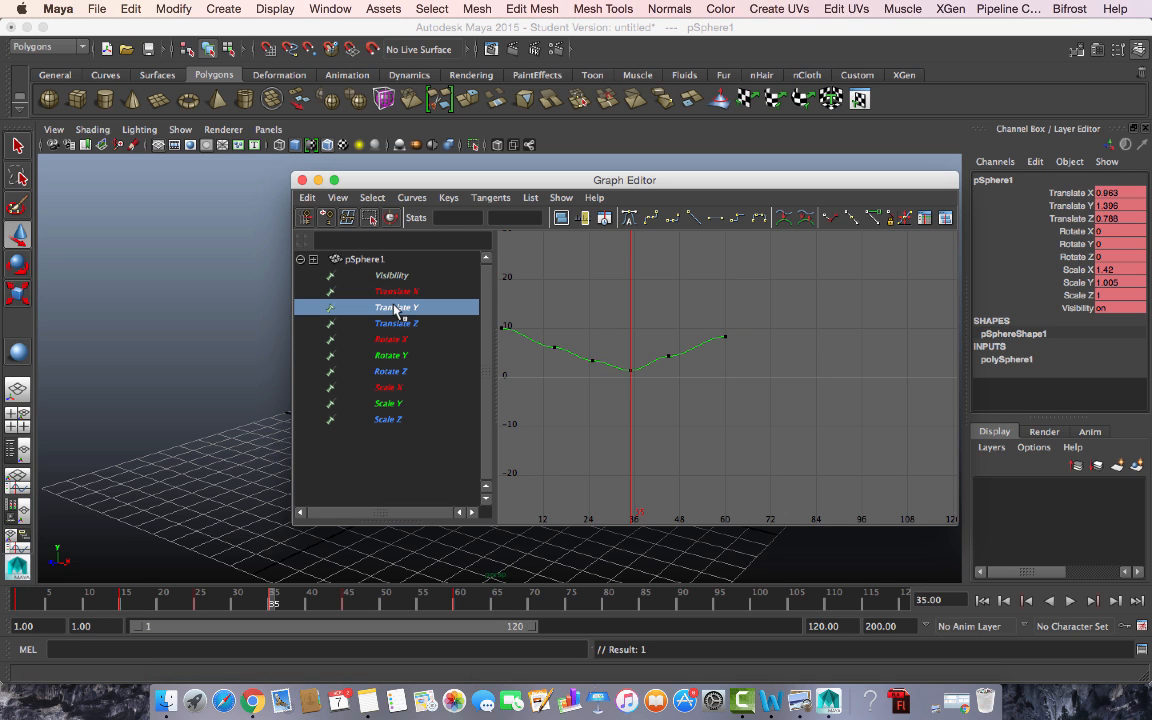
left_click(590, 361)
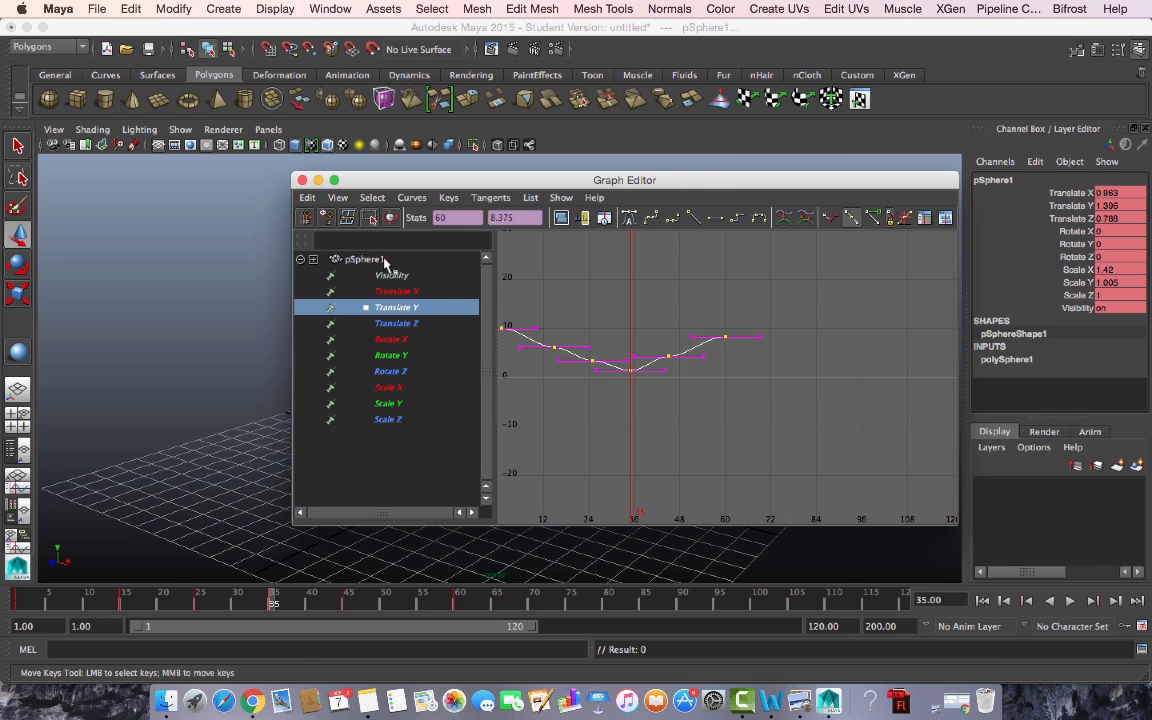
left_click(304, 180)
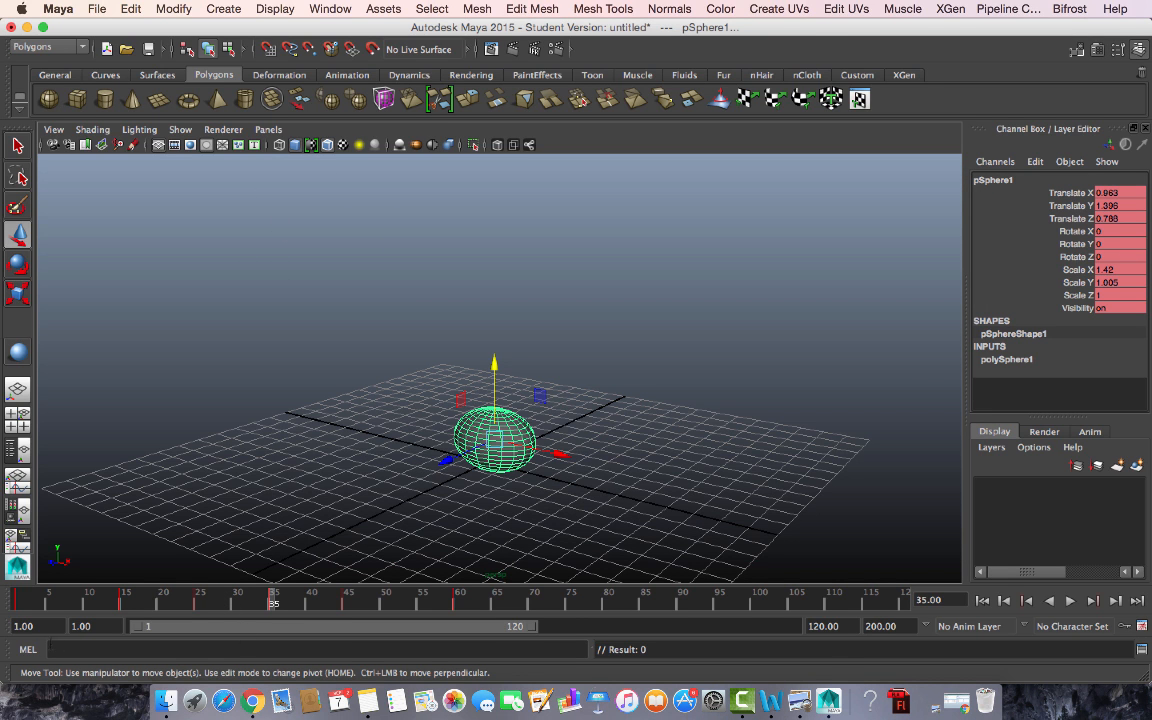
left_click(1070, 602)
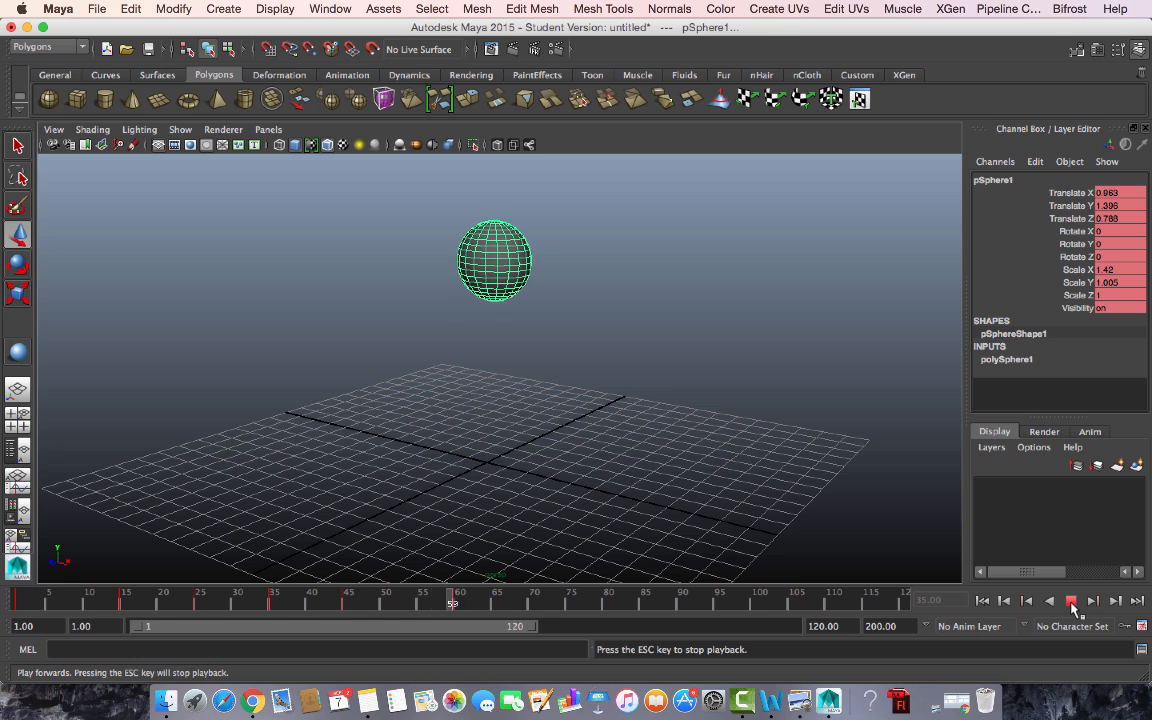
left_click(1071, 602)
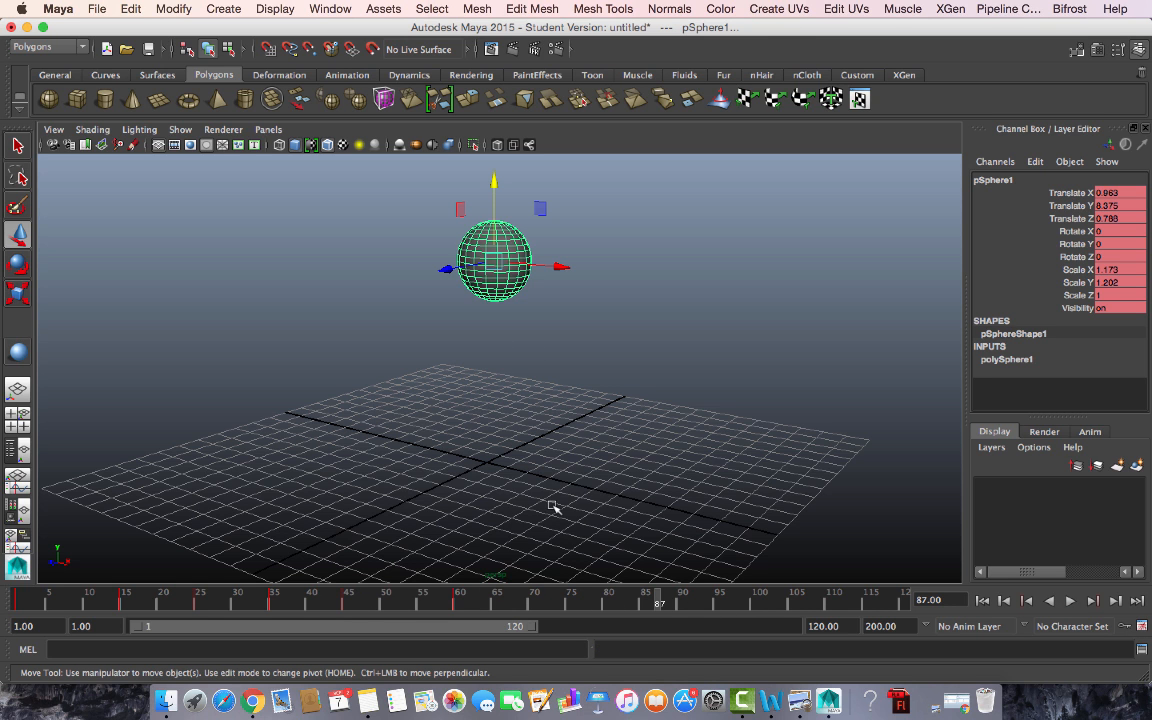
mouse_move(569, 509)
left_mouse_down("alt")
mouse_move(571, 491)
mouse_move(560, 505)
left_mouse_up("alt")
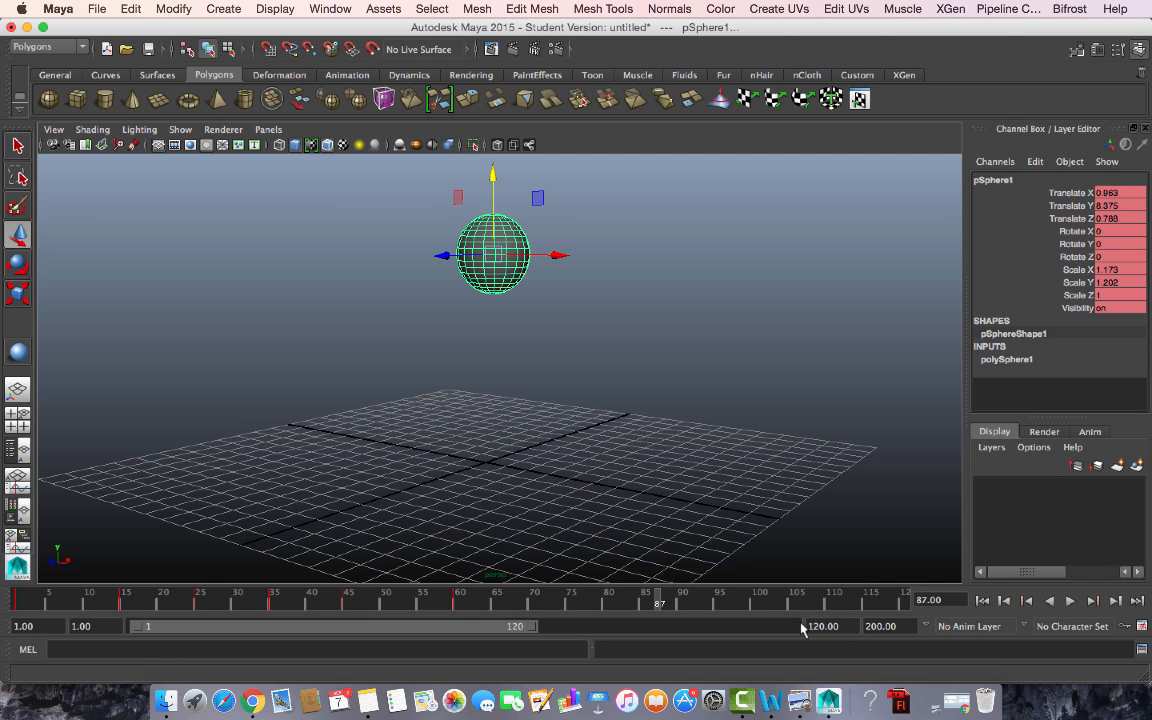
- Set the animation end time to 100
left_click(880, 626)
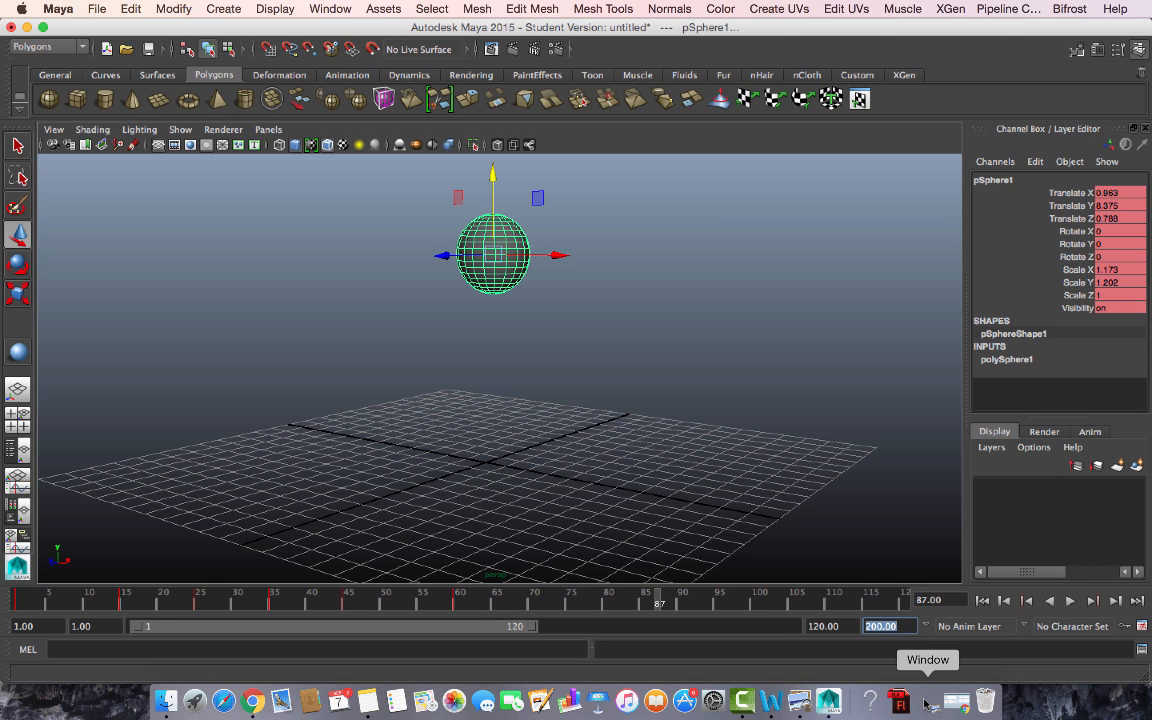
type("1")
key("Return")
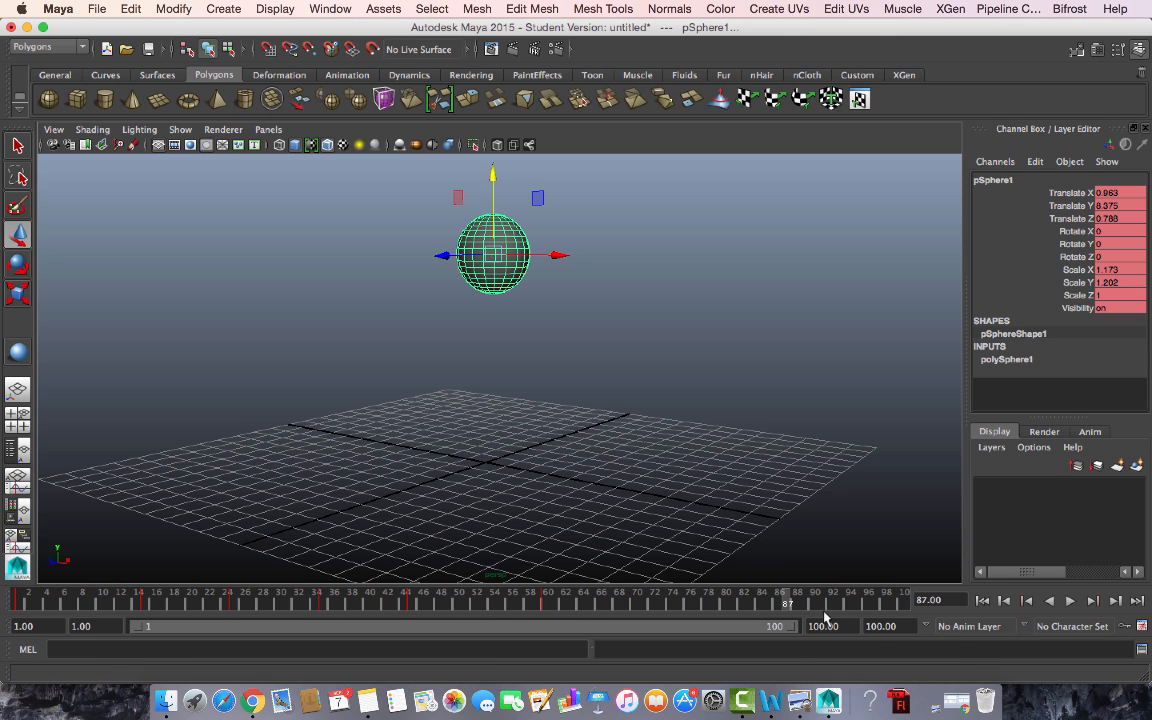
- Set the playback range to frames 1–98 and play the bounce
type("10")
key("Return")
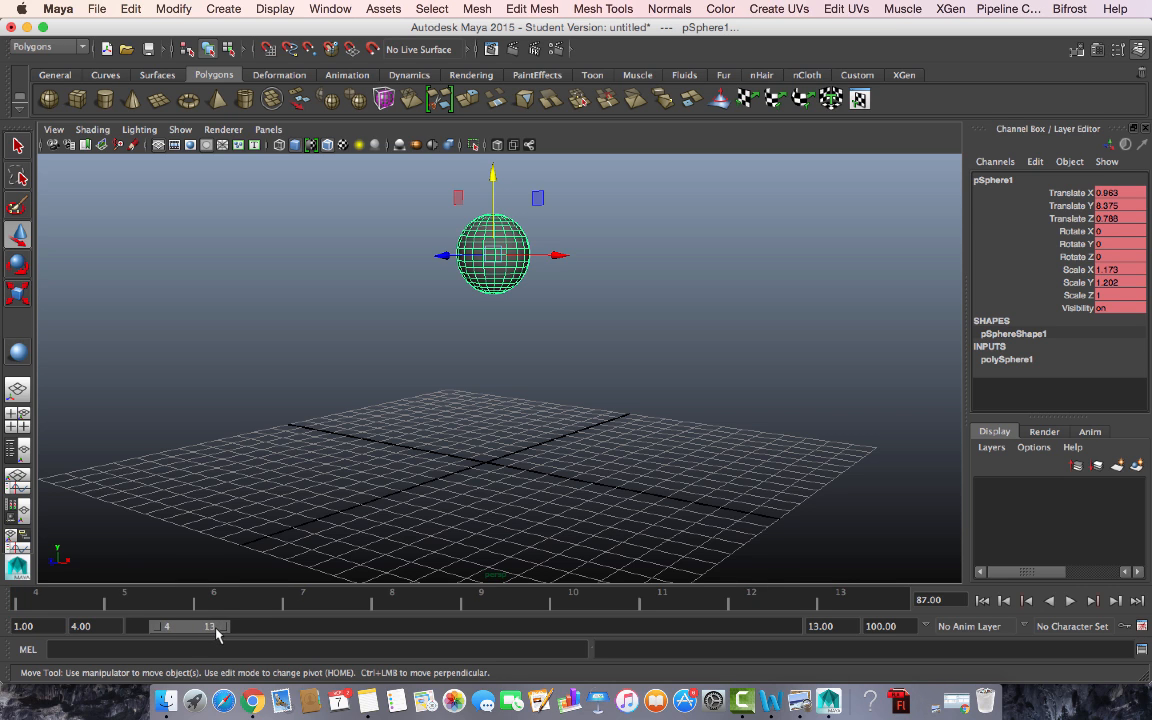
left_click_drag(200, 627, 790, 666)
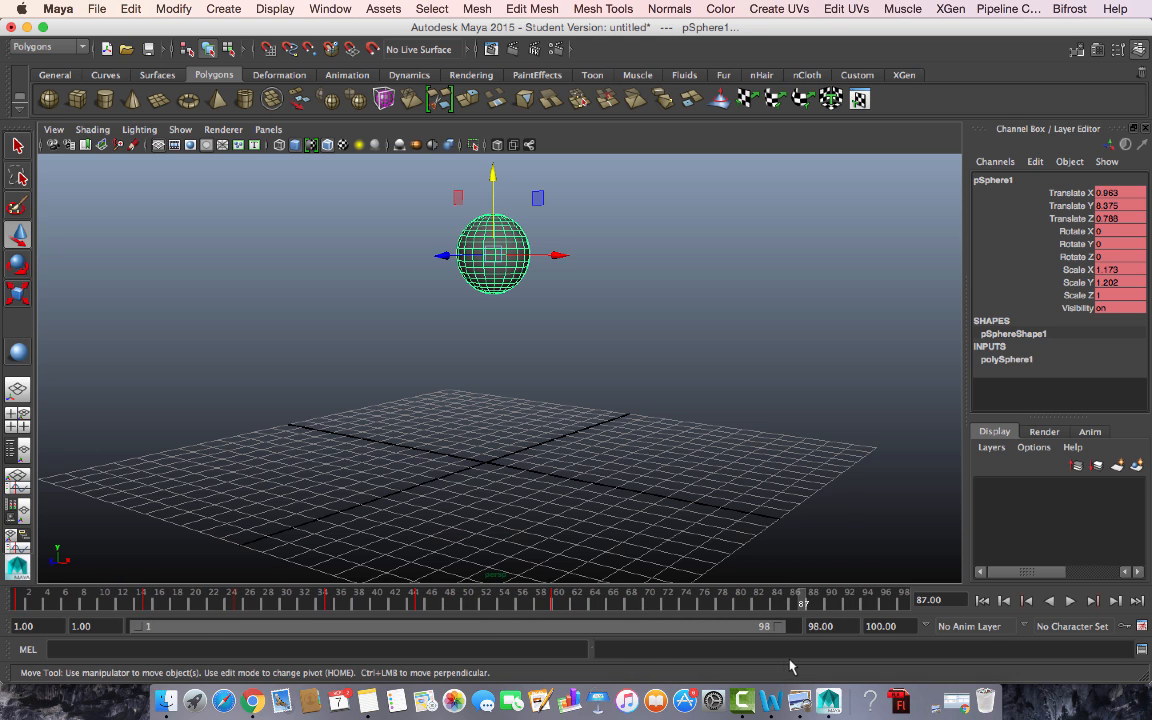
left_click(1070, 600)
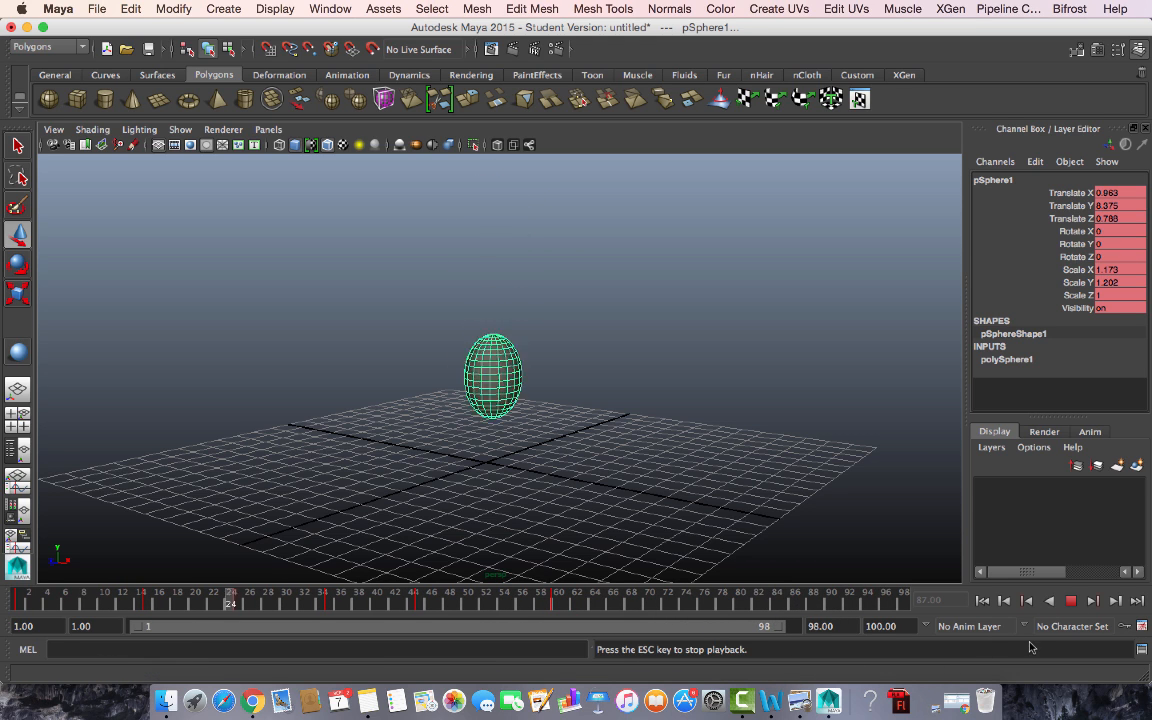